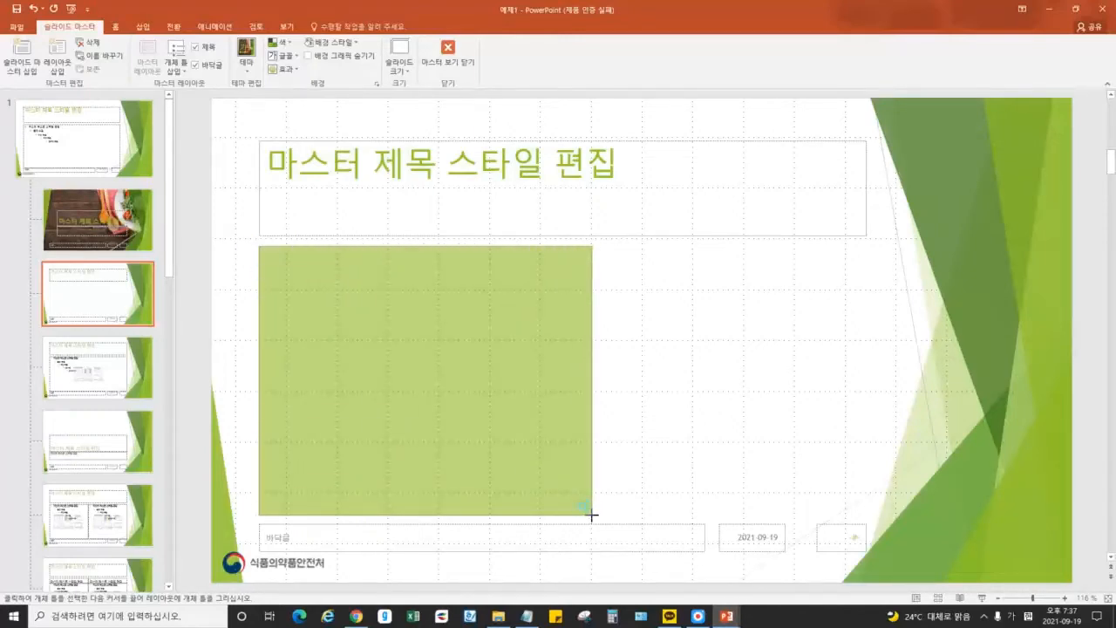
Draw a text placeholder about 13.1 cm wide and 10.6 cm high under the title, and a picture placeholder about 10.6 cm square beside it
drag(592, 516, 591, 514)
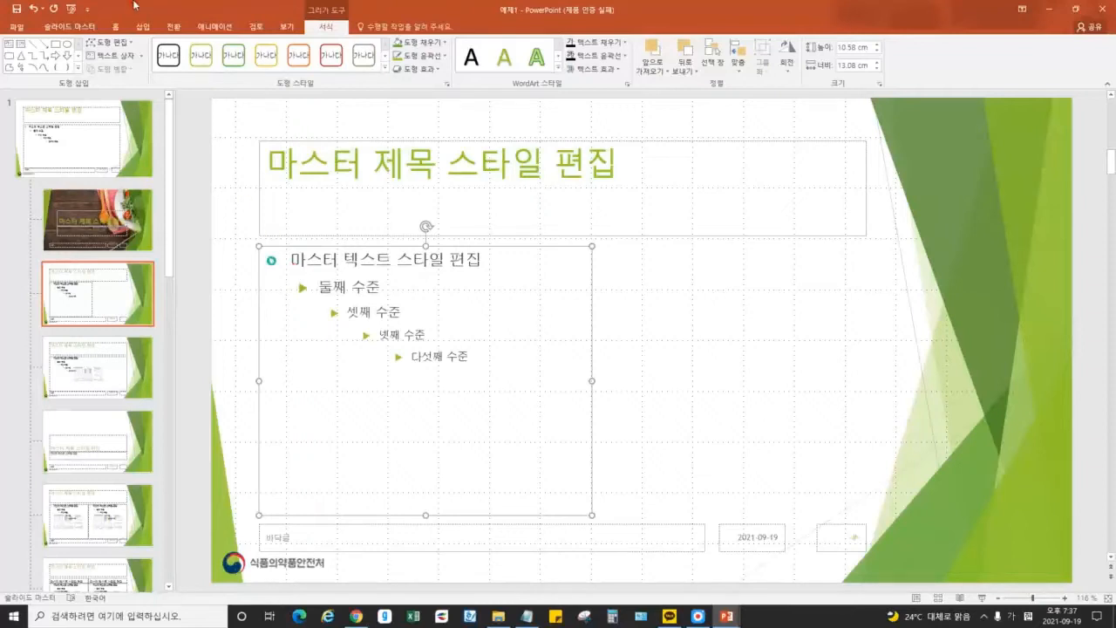
click(66, 27)
click(187, 74)
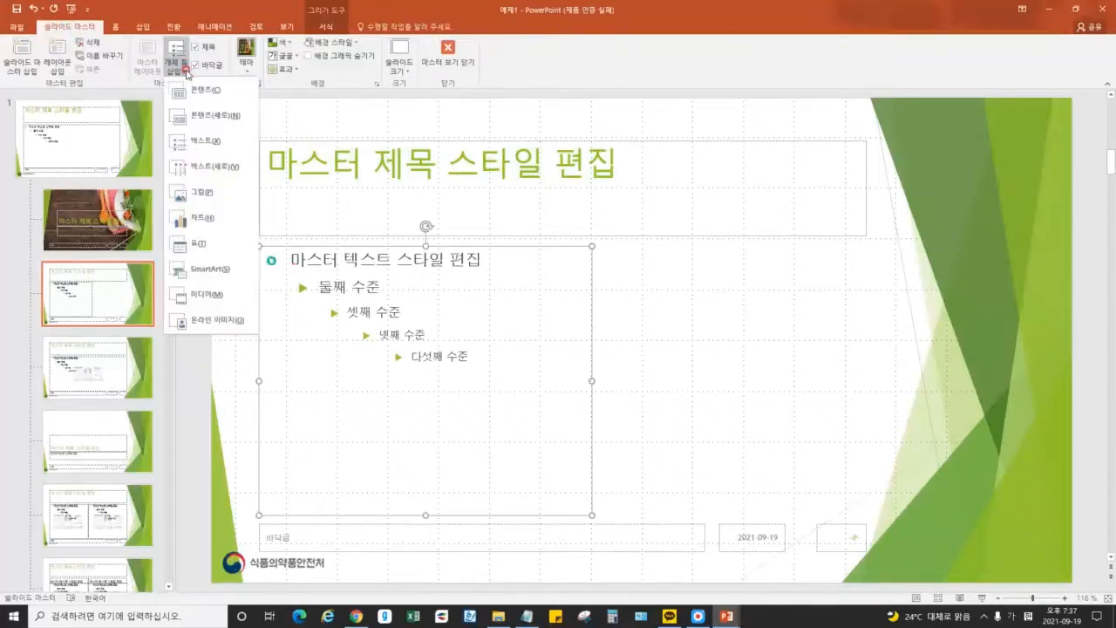
click(192, 192)
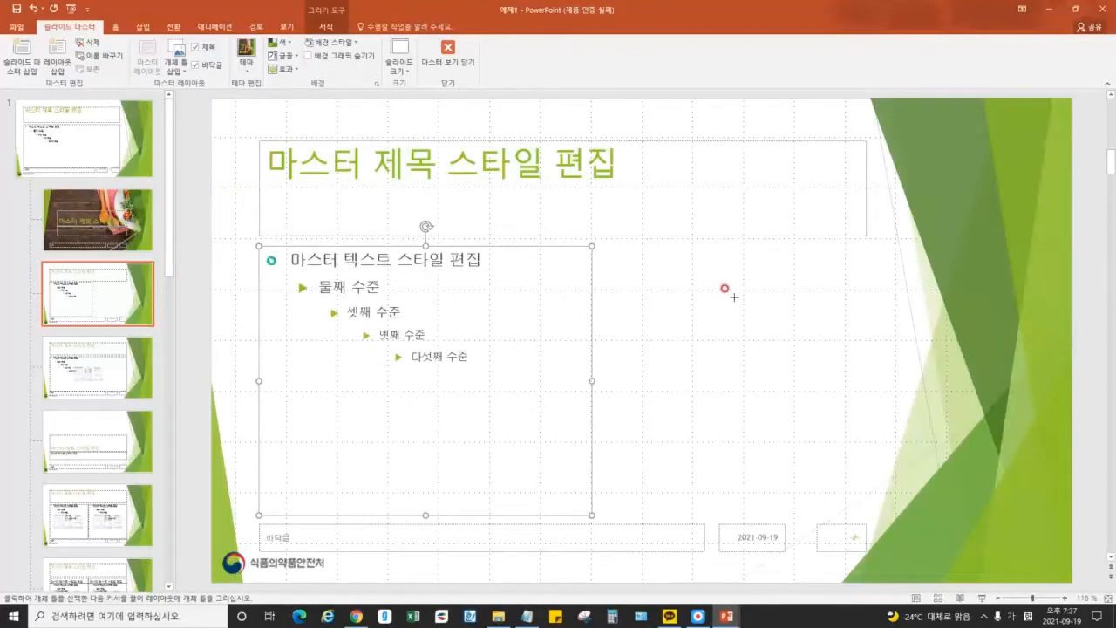
drag(600, 246, 647, 315)
mouse_move(678, 354)
mouse_down()
mouse_move(878, 505)
mouse_move(858, 526)
mouse_move(869, 514)
mouse_up()
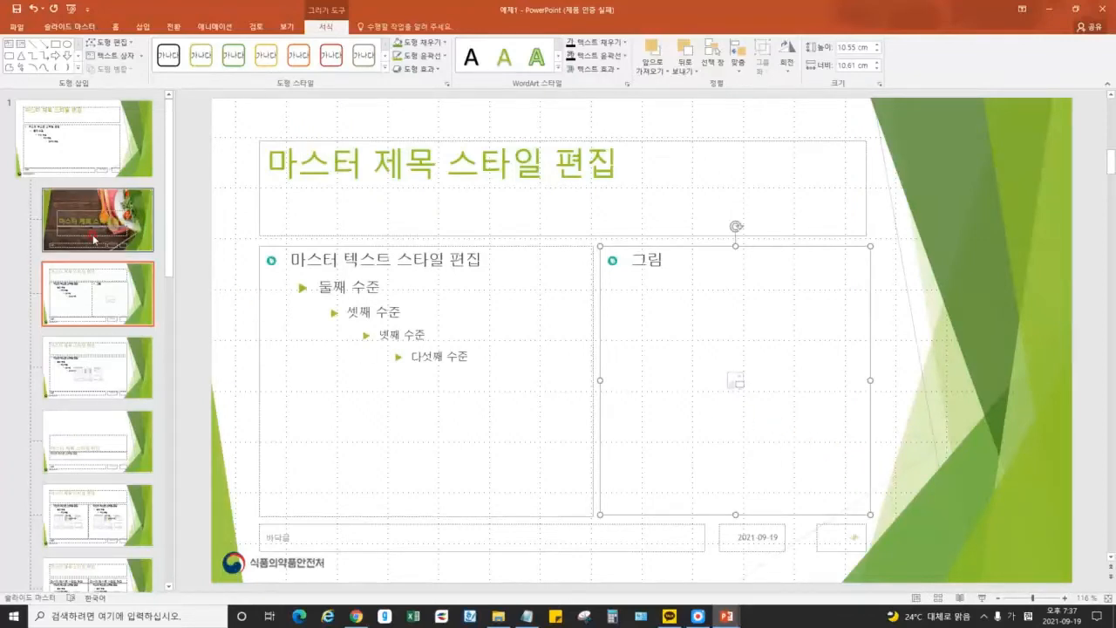
Rename the edited slide layout as 사용자지정
click(117, 302)
right_click(112, 297)
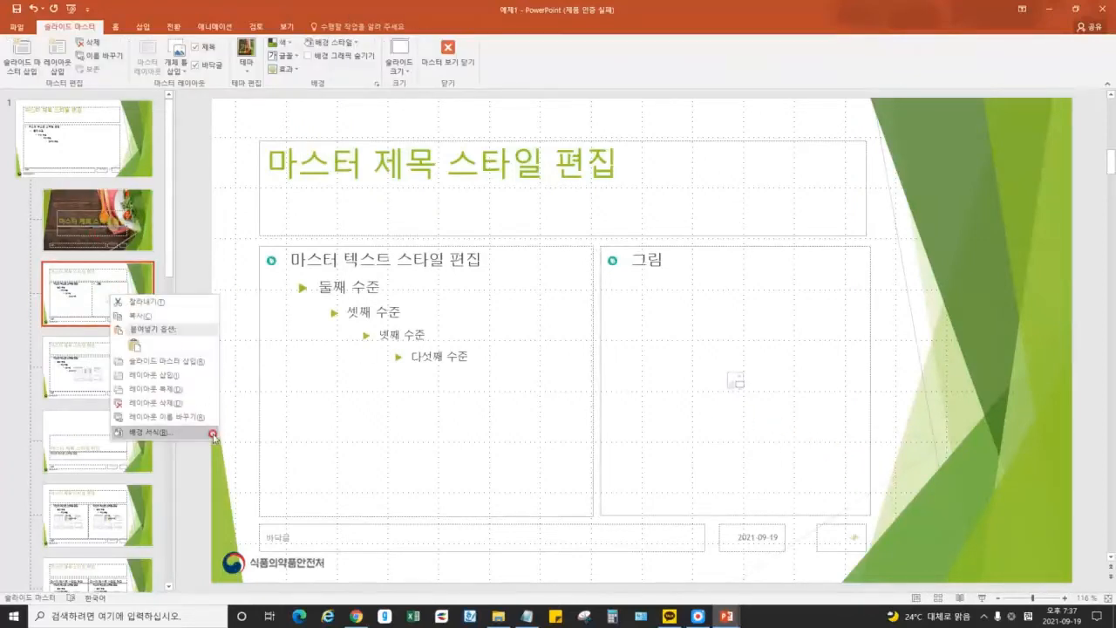
click(183, 426)
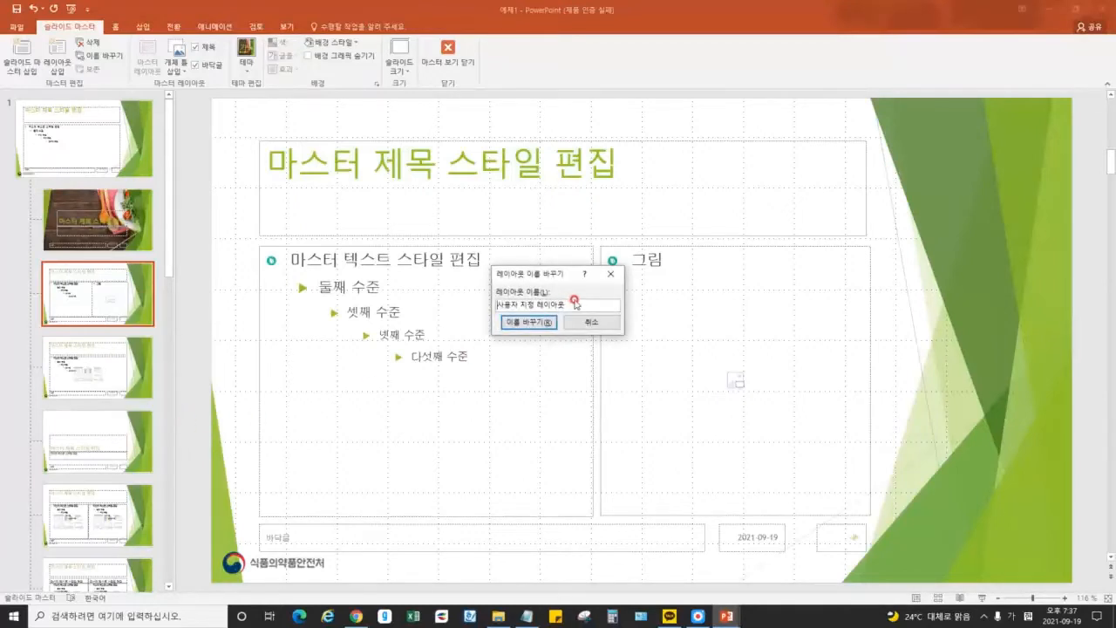
drag(567, 304, 426, 303)
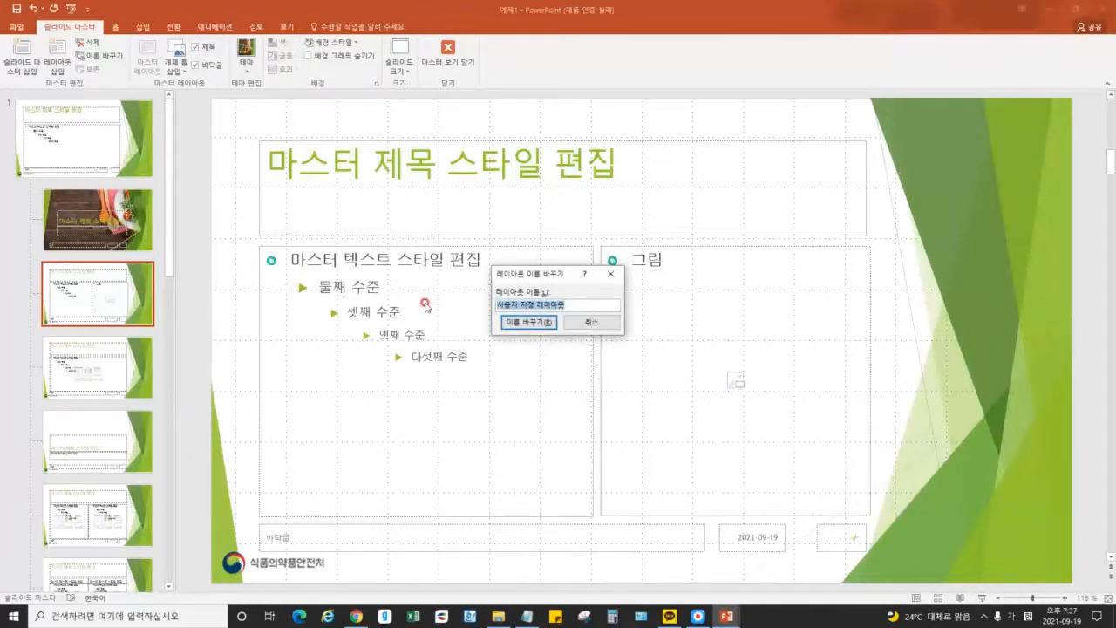
text(사용자지정)
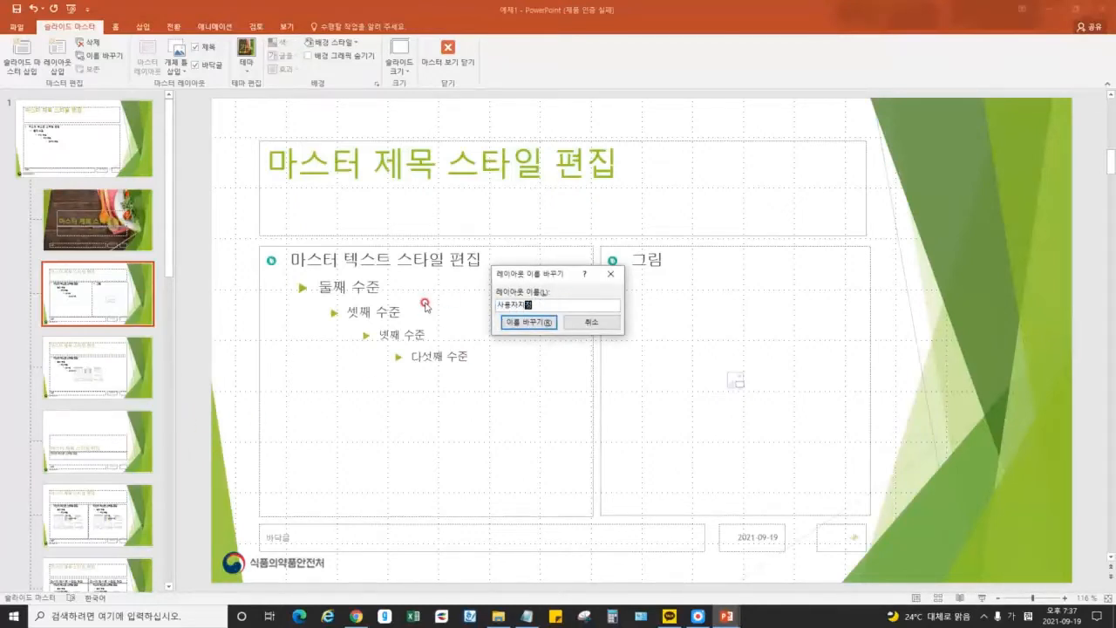
click(528, 322)
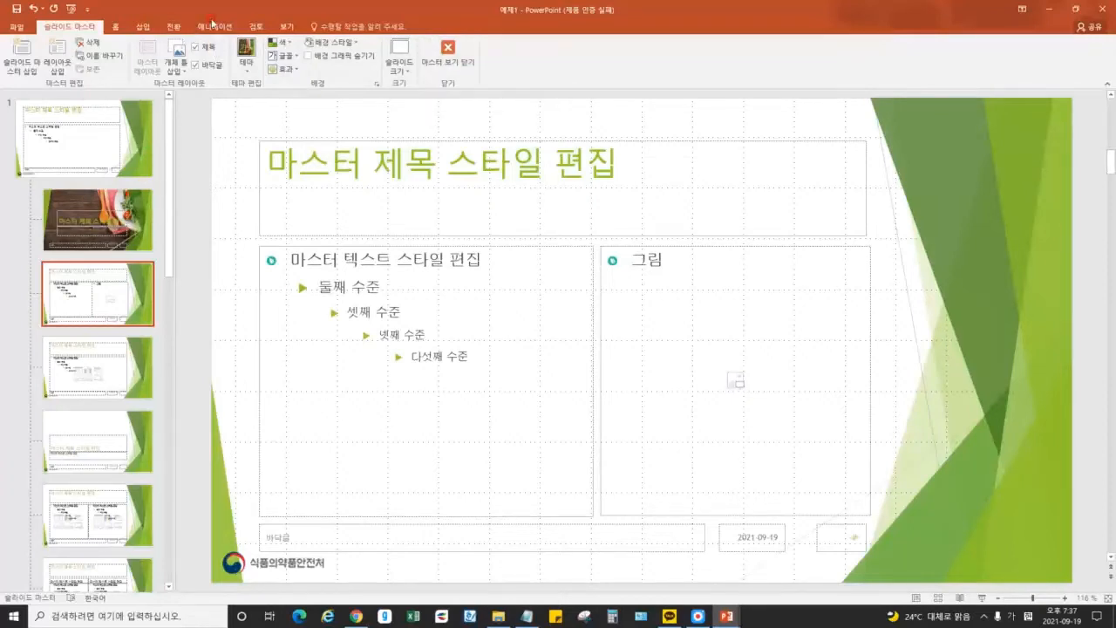
In the handout master, set the handout orientation to landscape (가로) with 2 slides per page
click(287, 27)
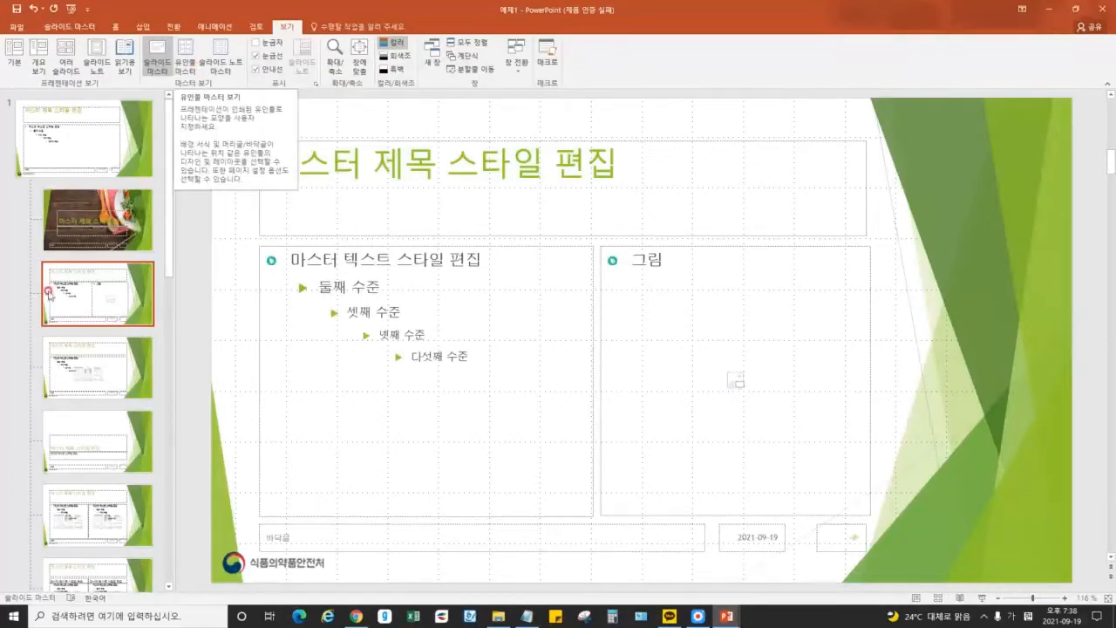
click(185, 54)
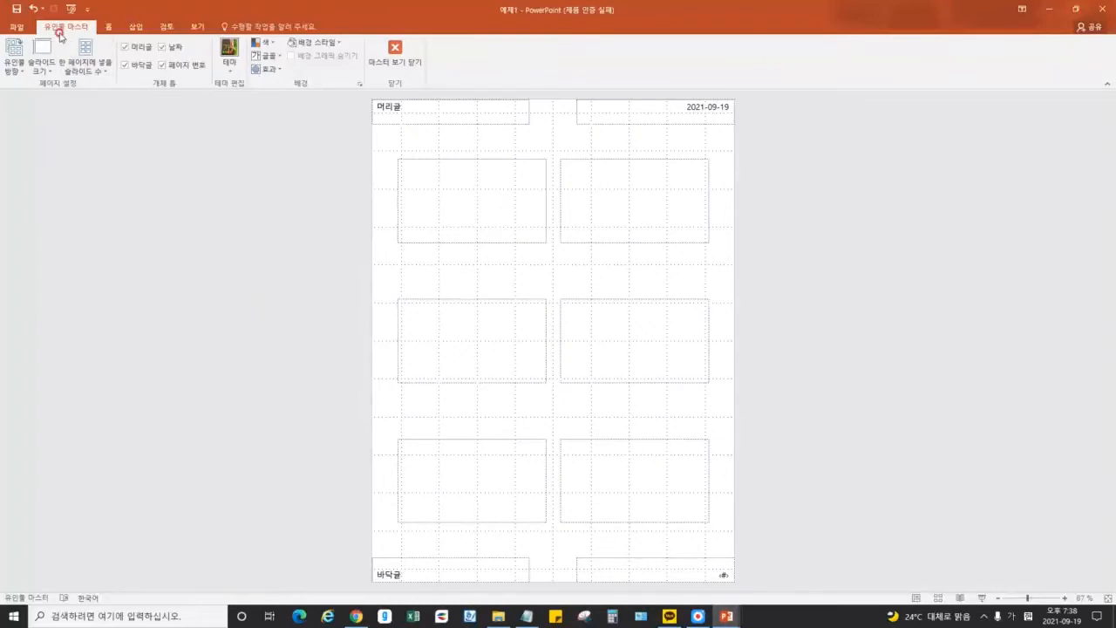
click(14, 66)
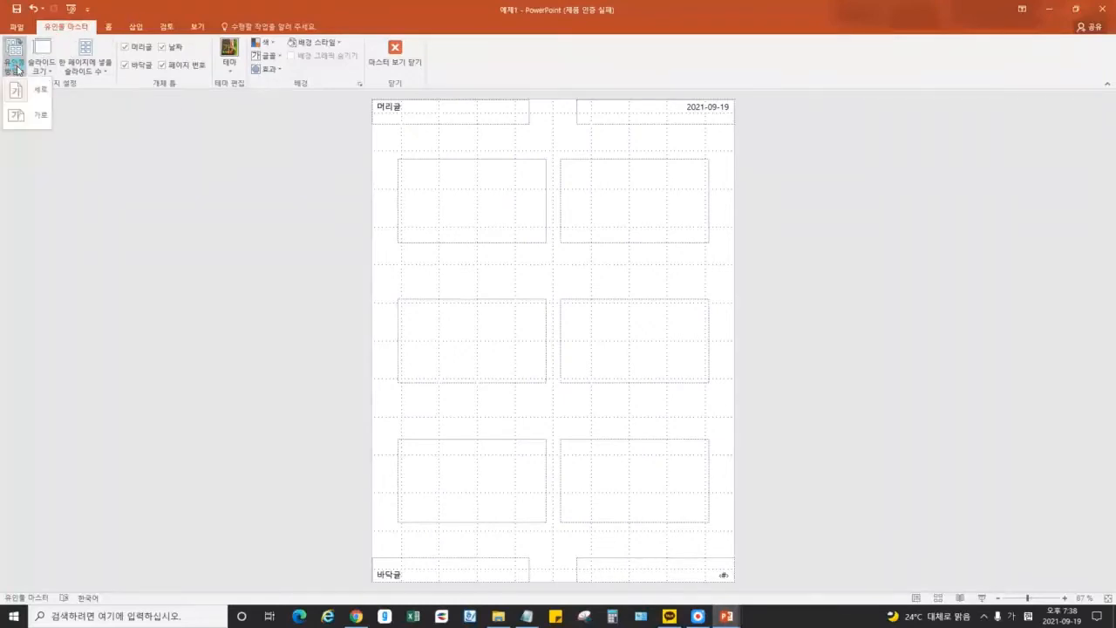
click(33, 123)
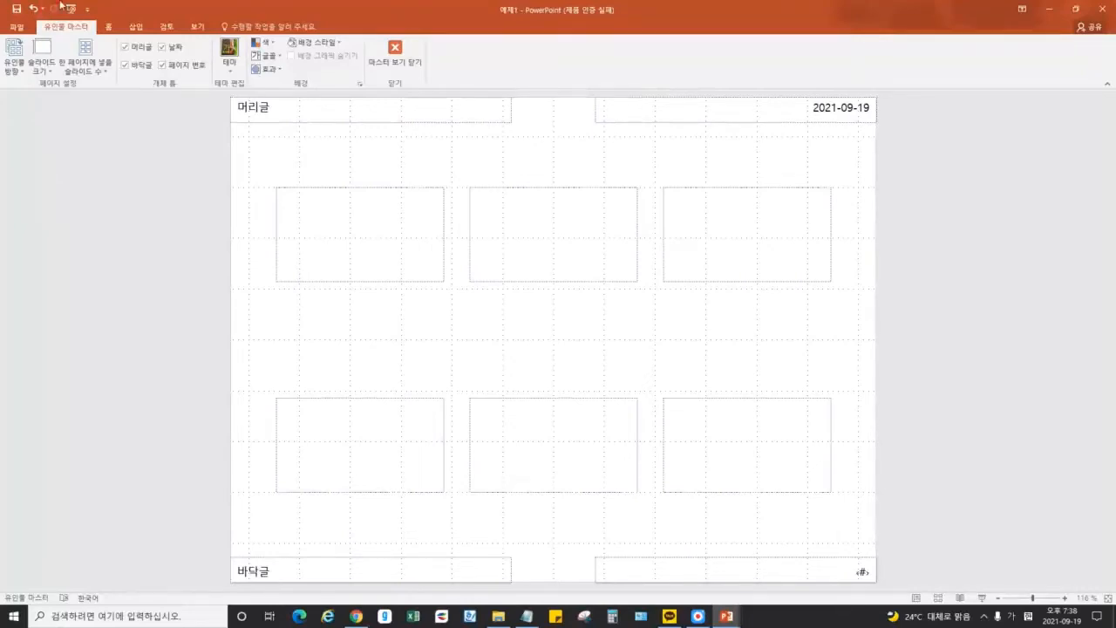
click(96, 70)
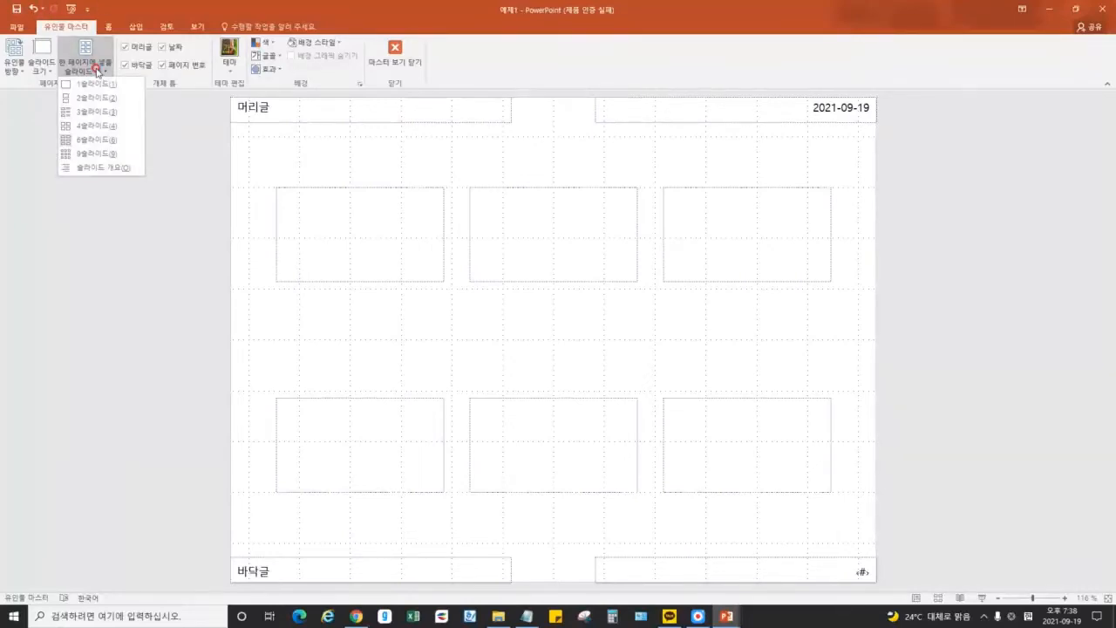
click(95, 98)
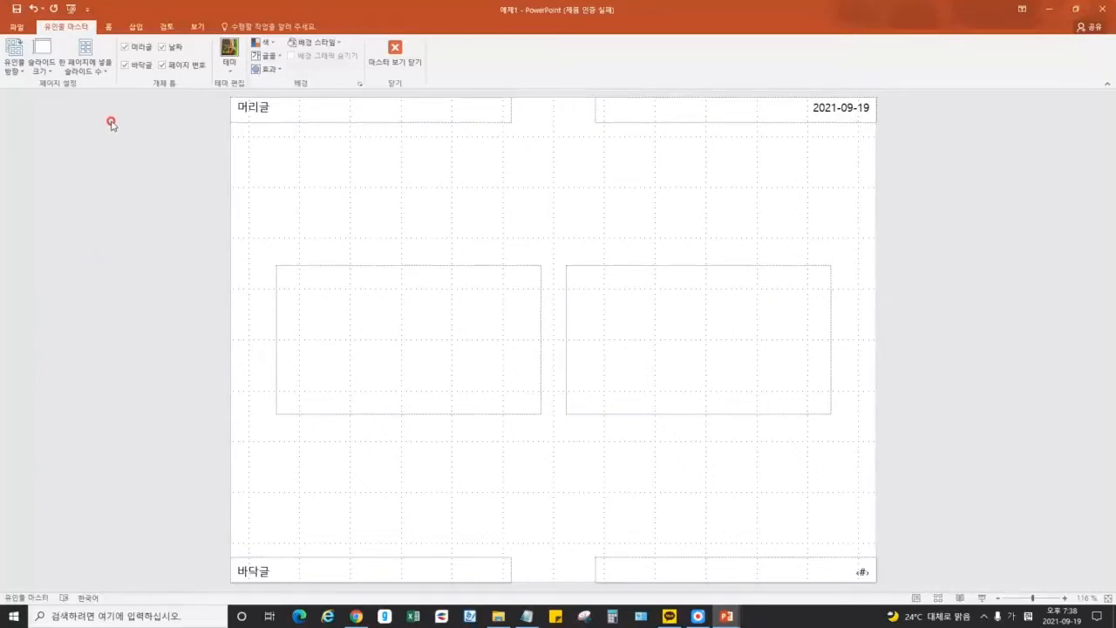
Open the header and footer settings for notes and handouts from the handout master
click(136, 27)
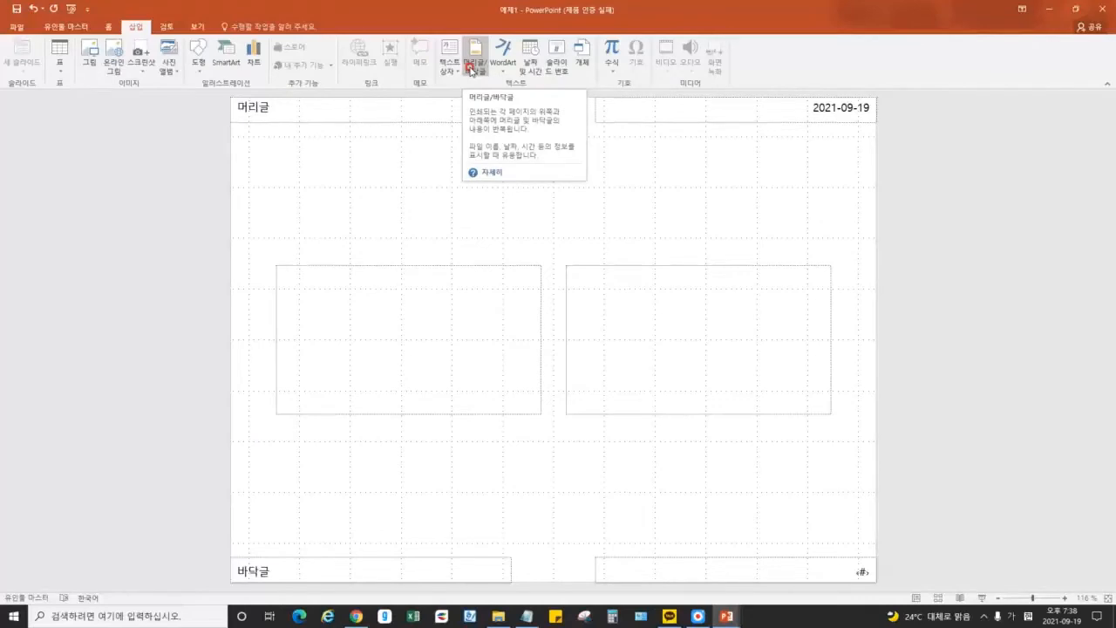
click(471, 68)
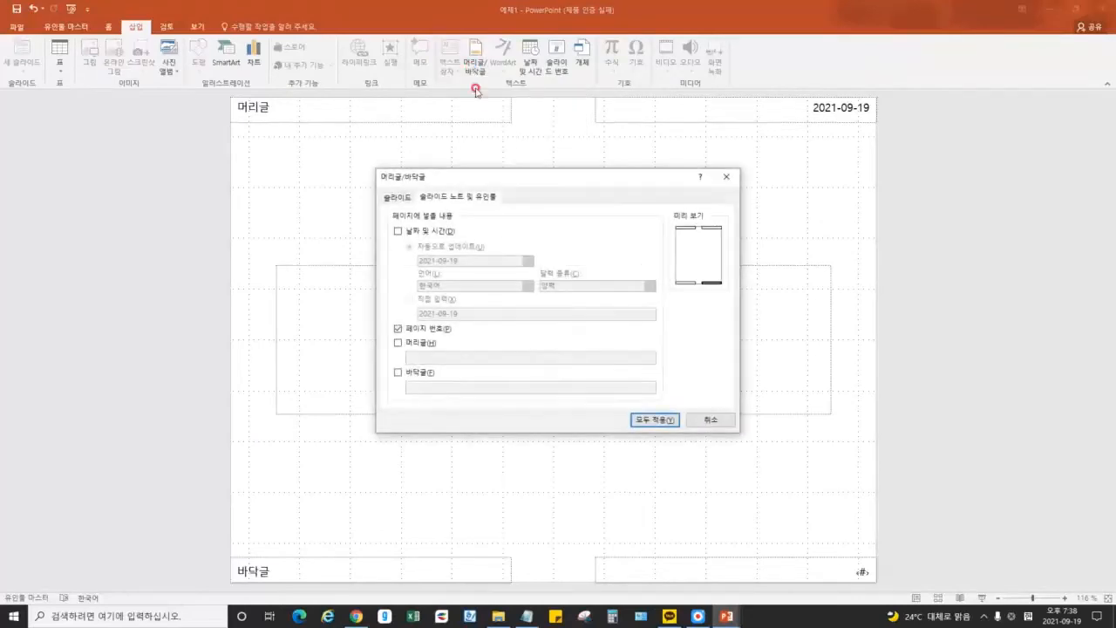
drag(514, 177, 621, 208)
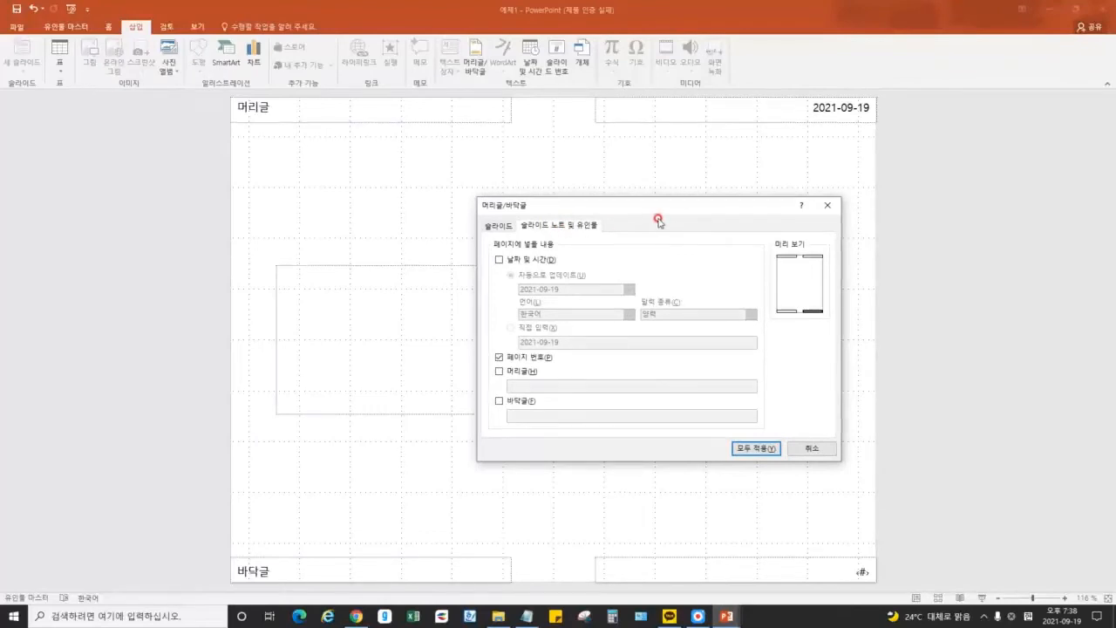
In the Notepad file 2강 부록, add the line "- 유인물 속 "머리글, 바닥글" : 페이지 상단, 하단에 고정적으로 표" under item 3
click(527, 616)
key(Return)
text(- 유인물 )
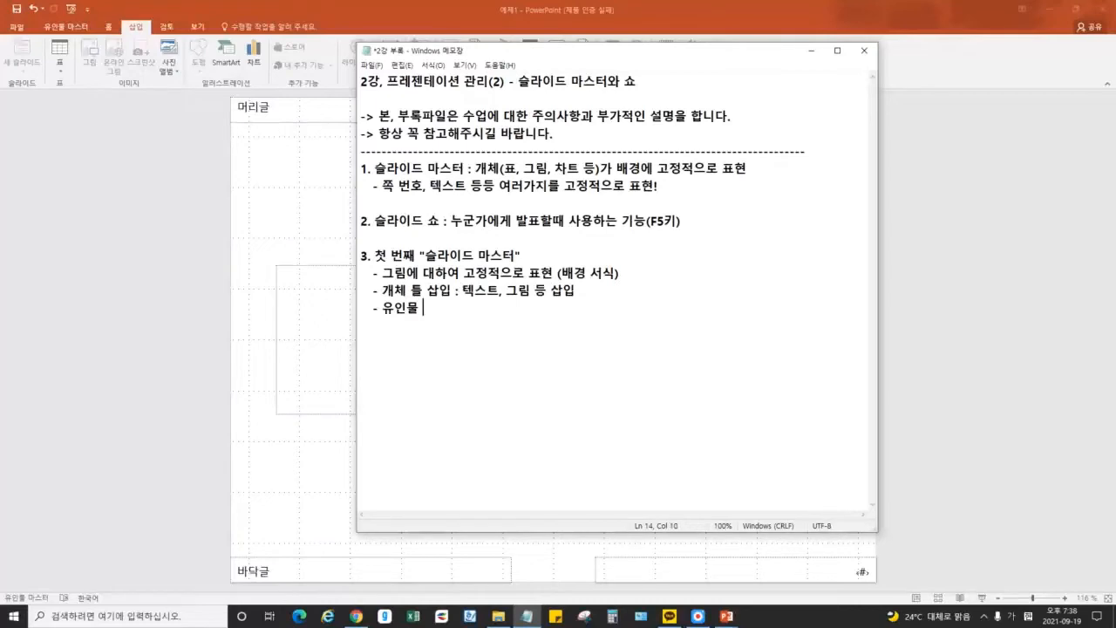
text(속 "머리글, 바닥글" : )
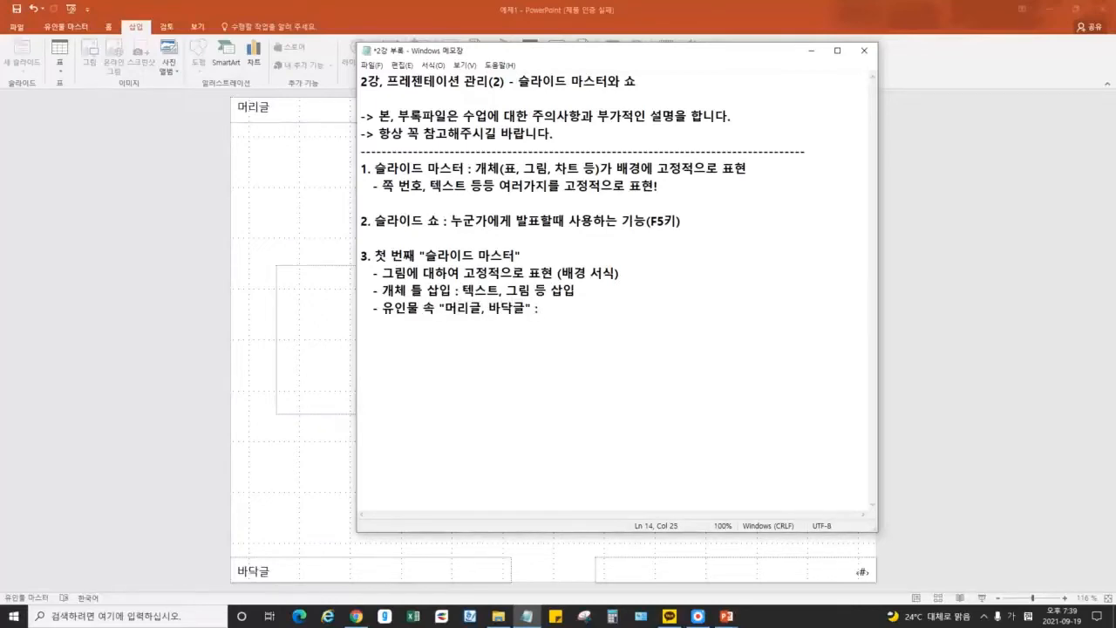
text(페이지 상ㄷ)
text(ㅏㄴ, 하단에 고정ㅈ)
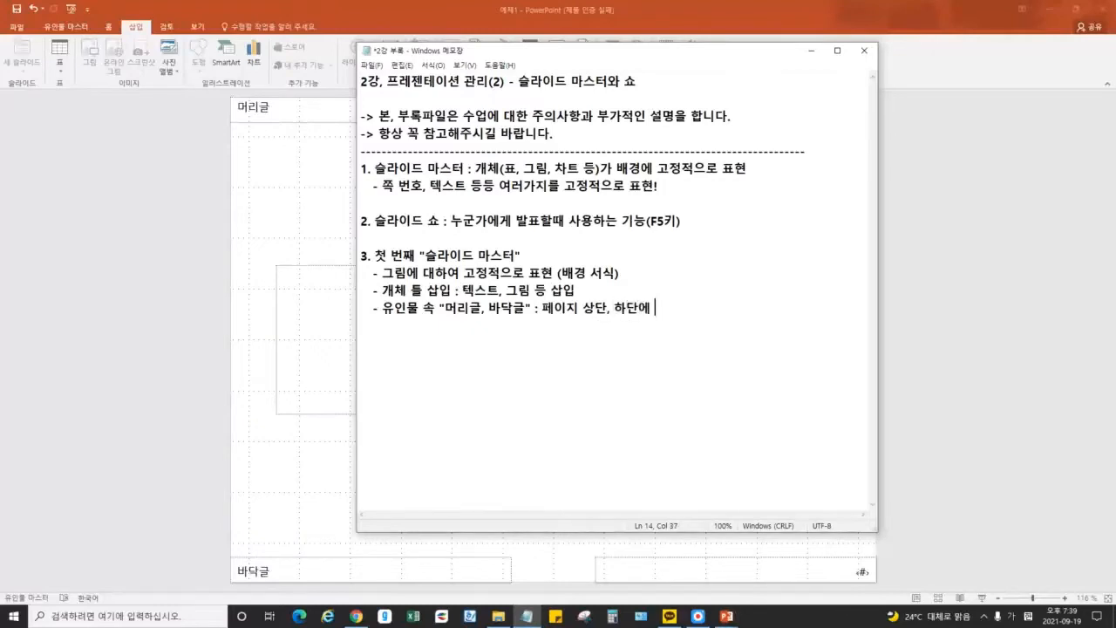
text(ㅓㄱ으로 표)
Back in PowerPoint, enable the footer with the text 가나다라 for notes and handouts and apply it to all
click(989, 278)
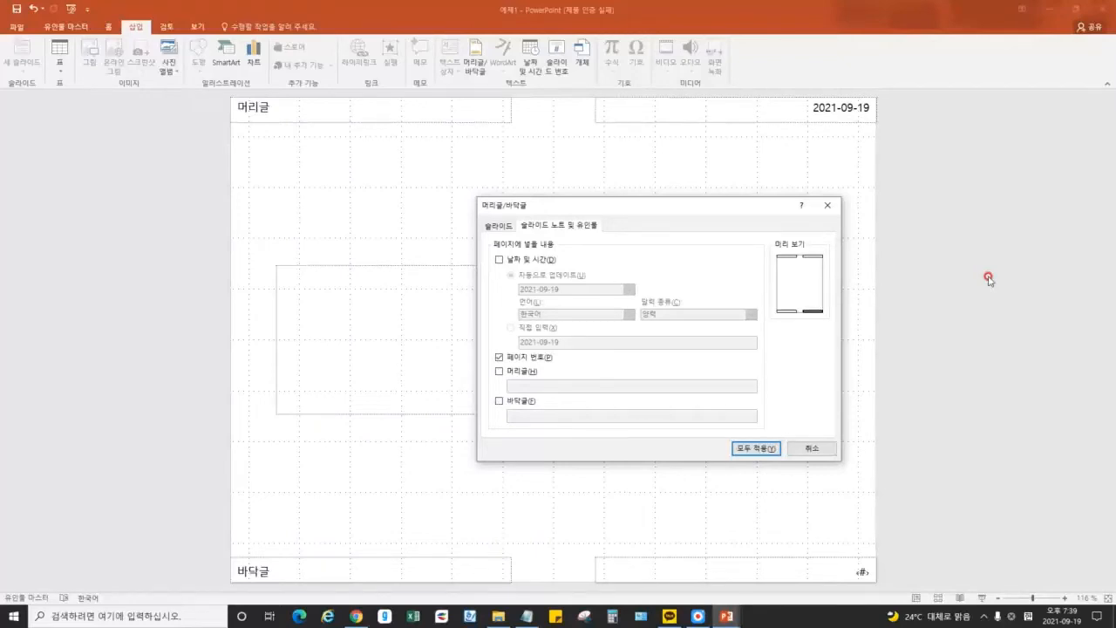
click(499, 401)
click(552, 413)
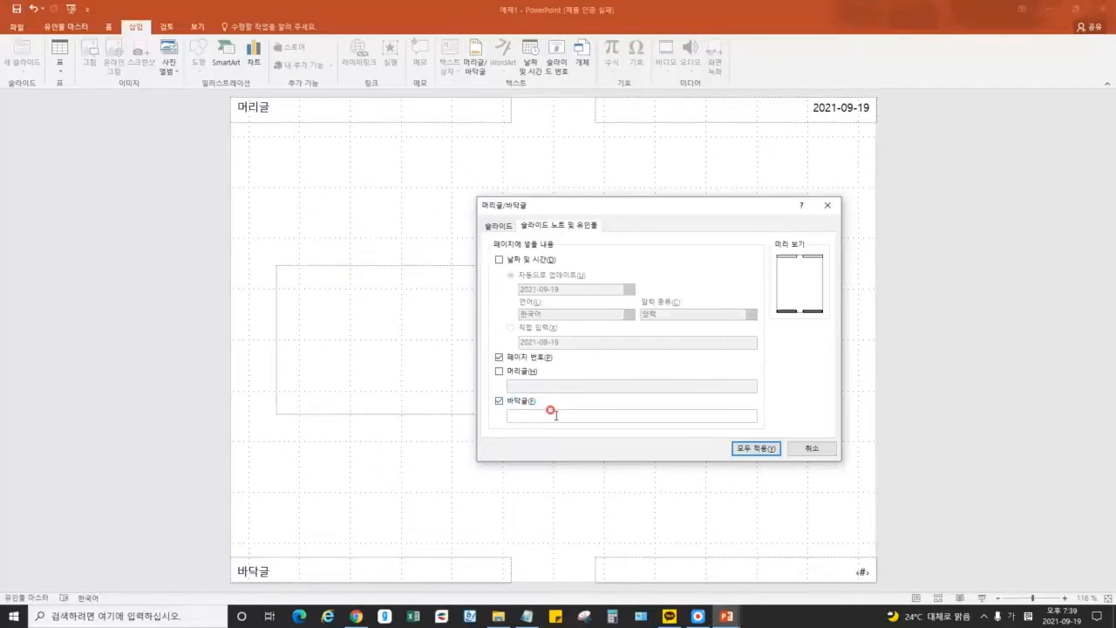
text(가나다라)
click(743, 448)
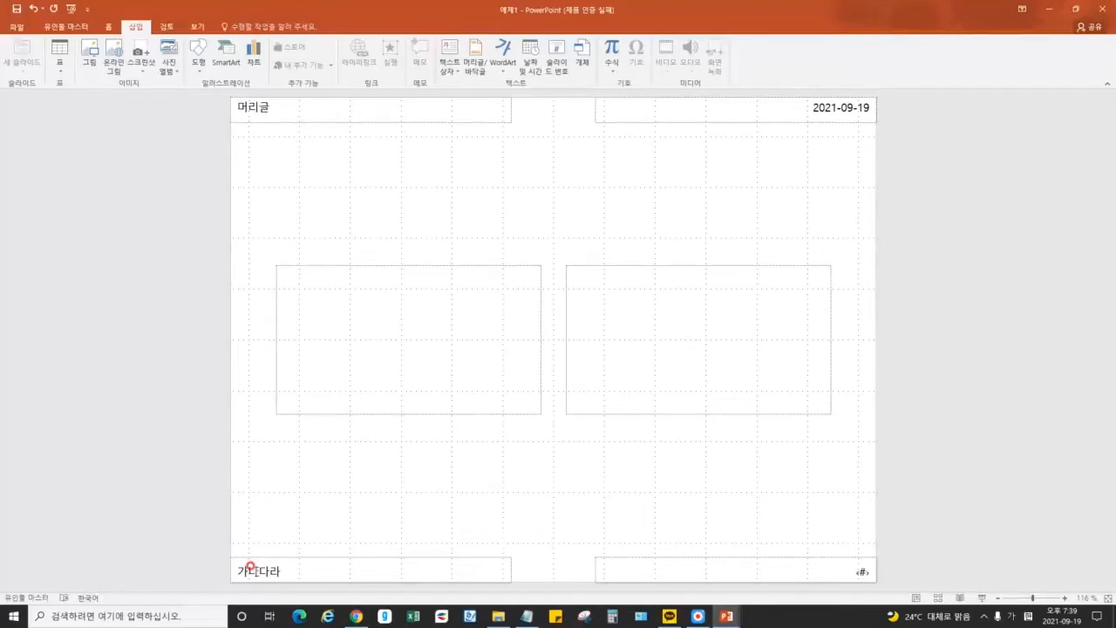
In the notes master, fill the body text placeholder with the light beige paper texture
click(198, 26)
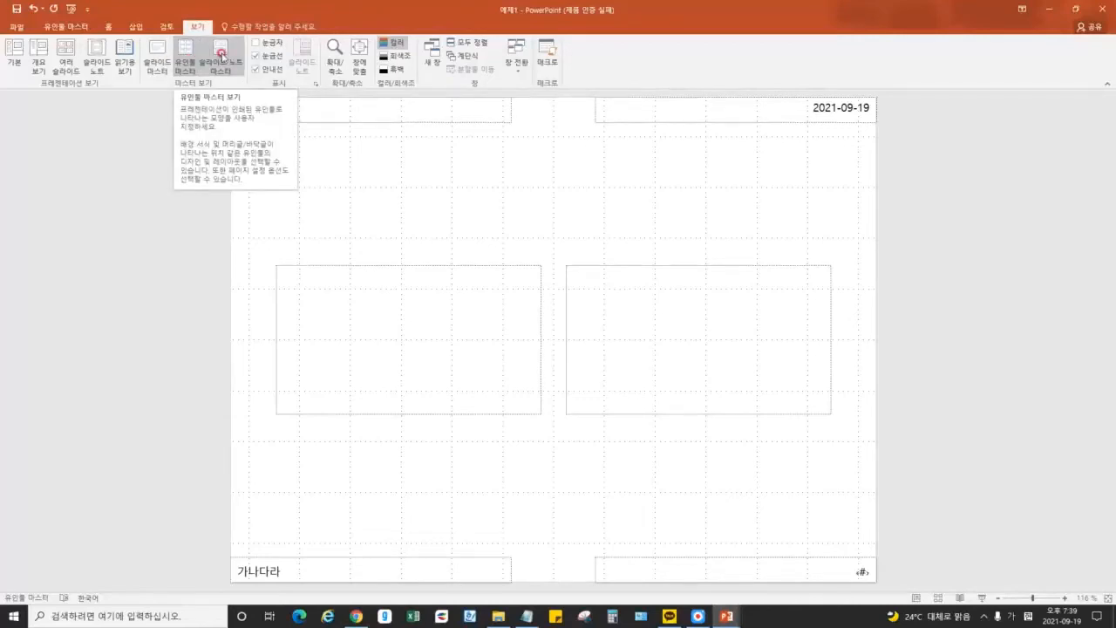
click(220, 56)
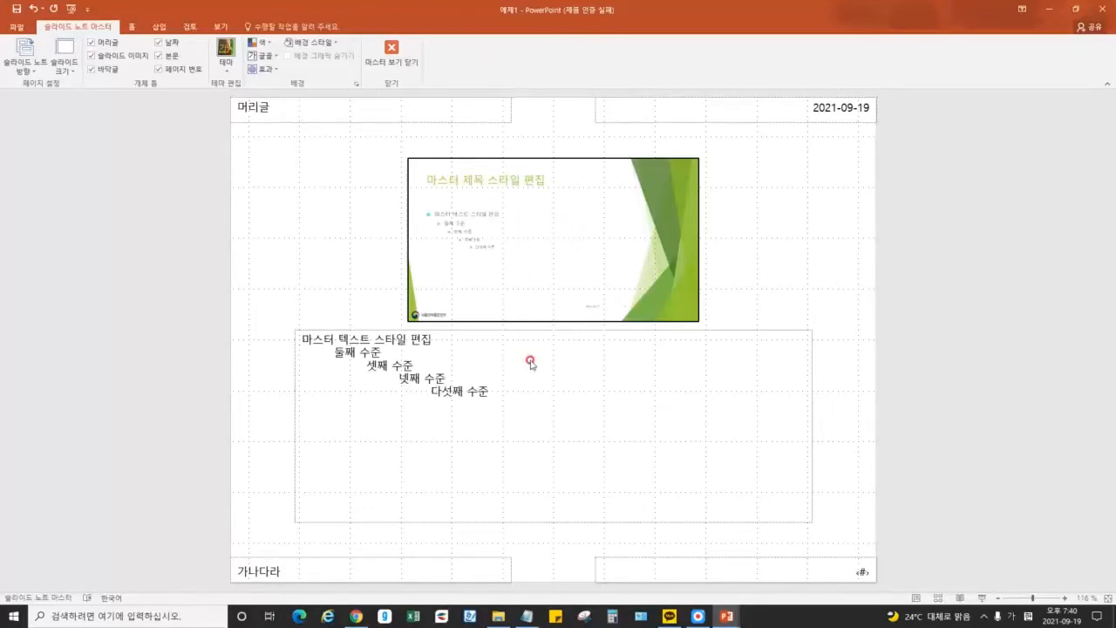
click(341, 331)
click(354, 331)
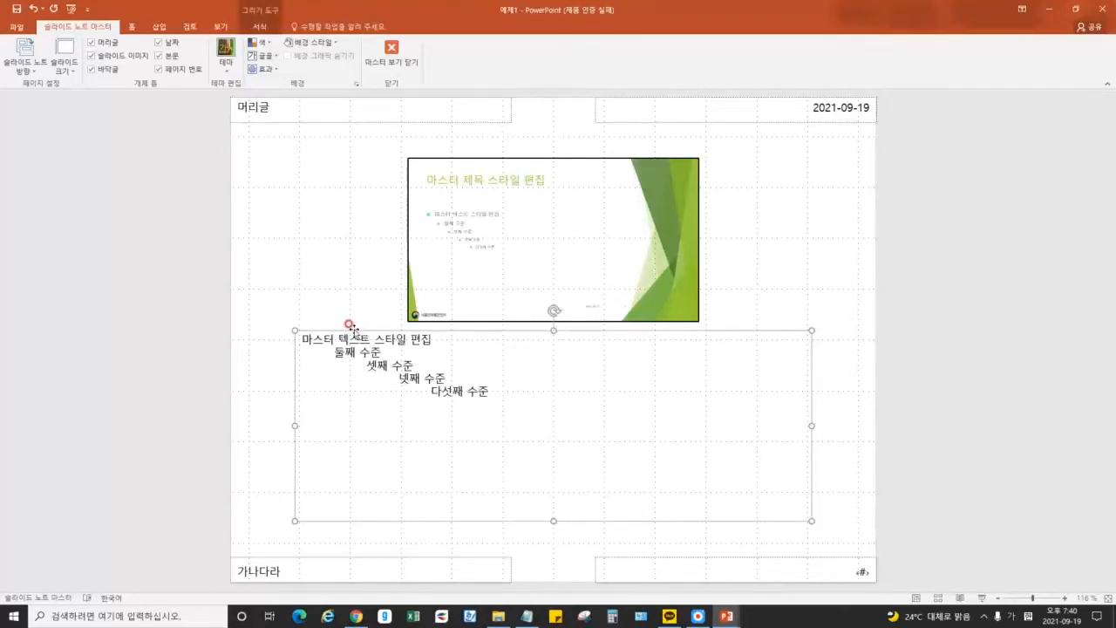
click(157, 26)
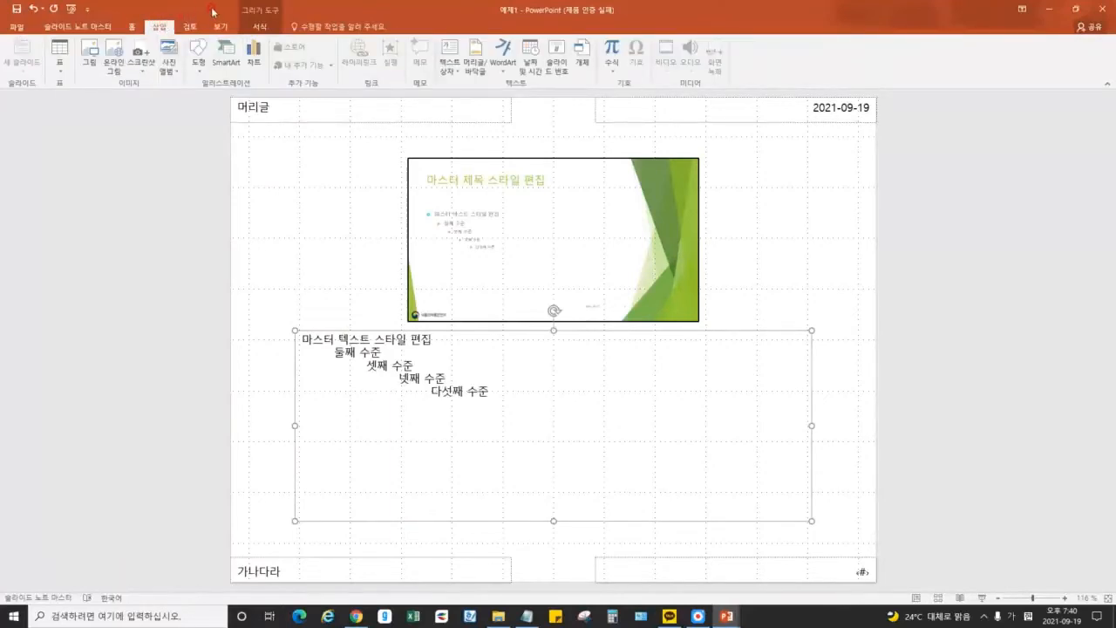
click(260, 26)
click(442, 44)
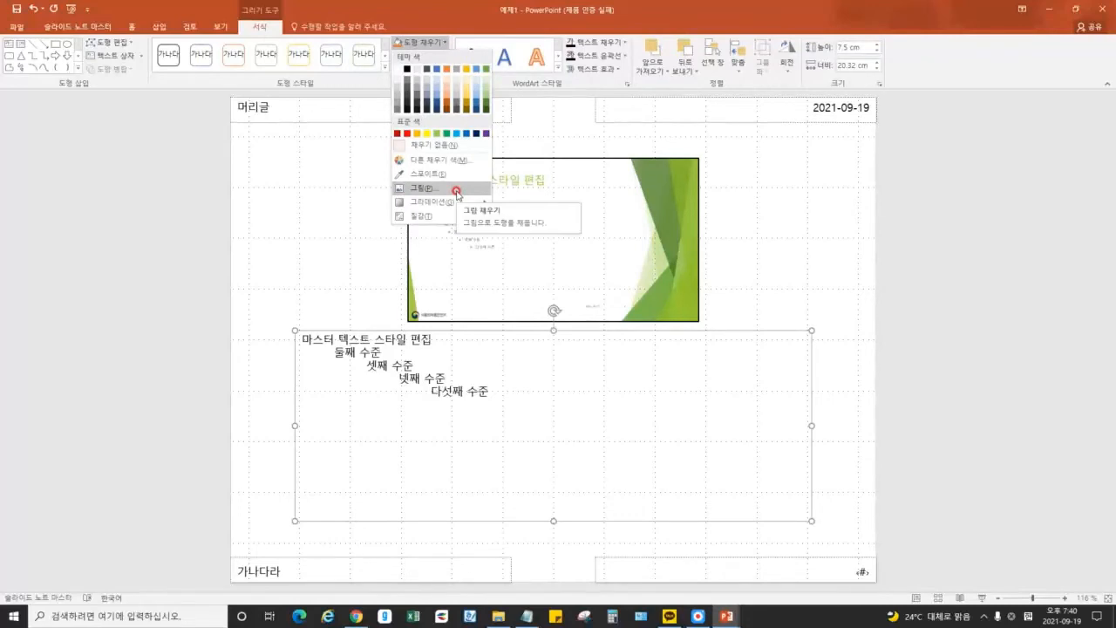
mouse_move(452, 217)
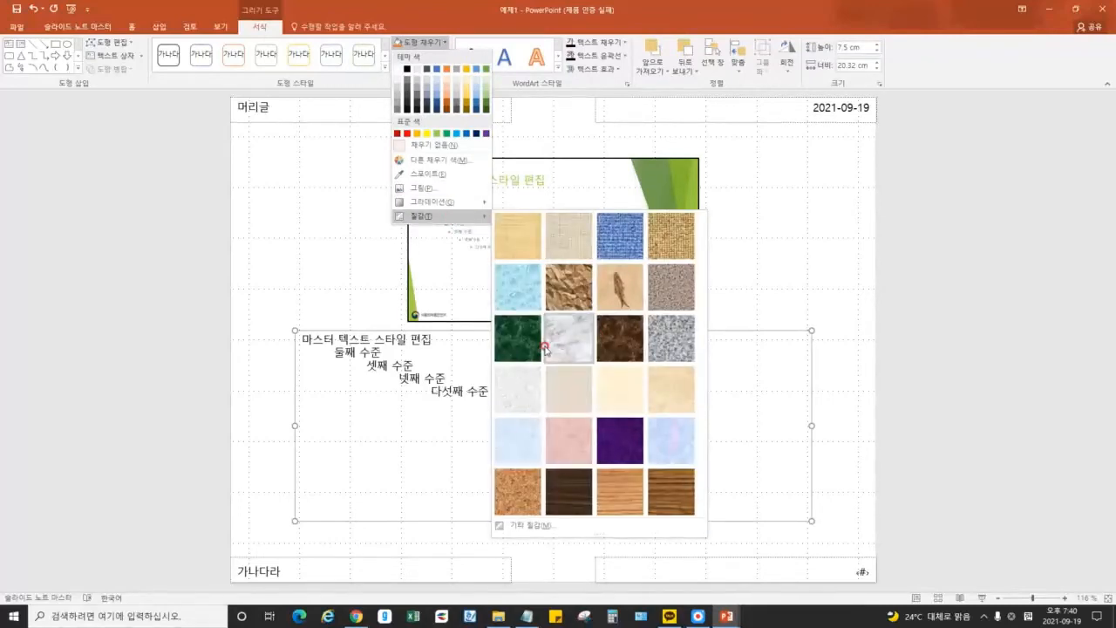
click(571, 388)
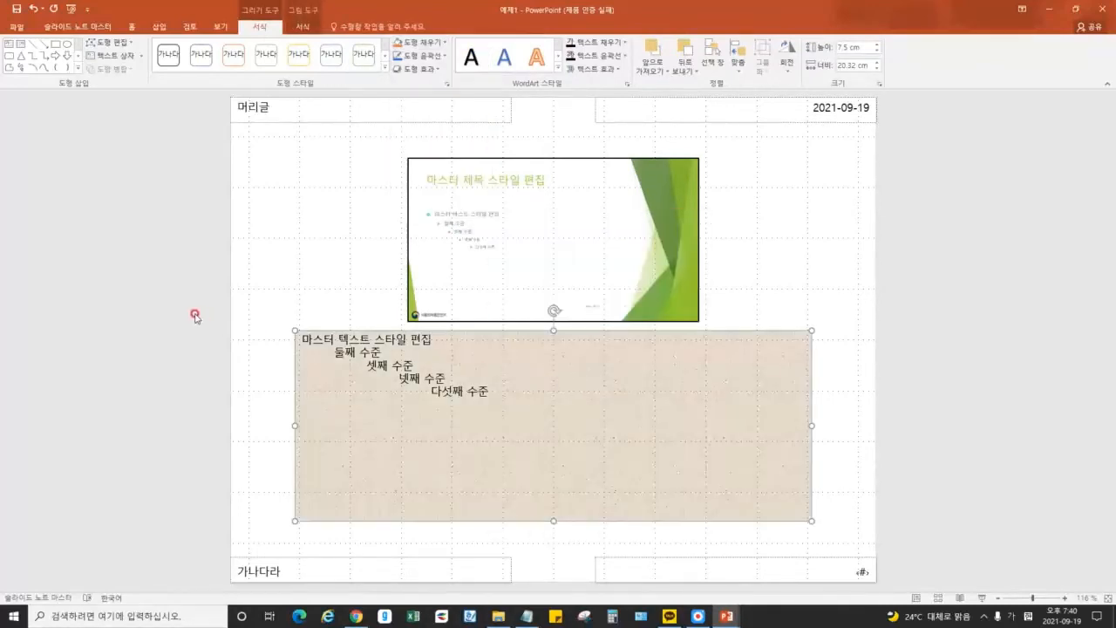
click(203, 318)
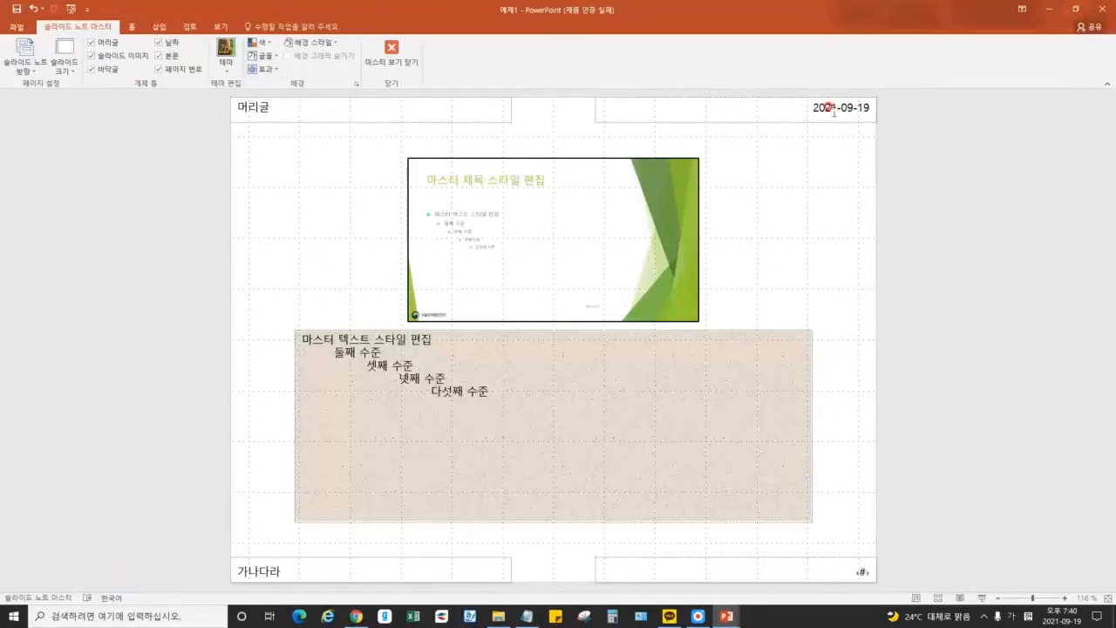
Remove the date placeholder from the notes master and close the master view
click(158, 42)
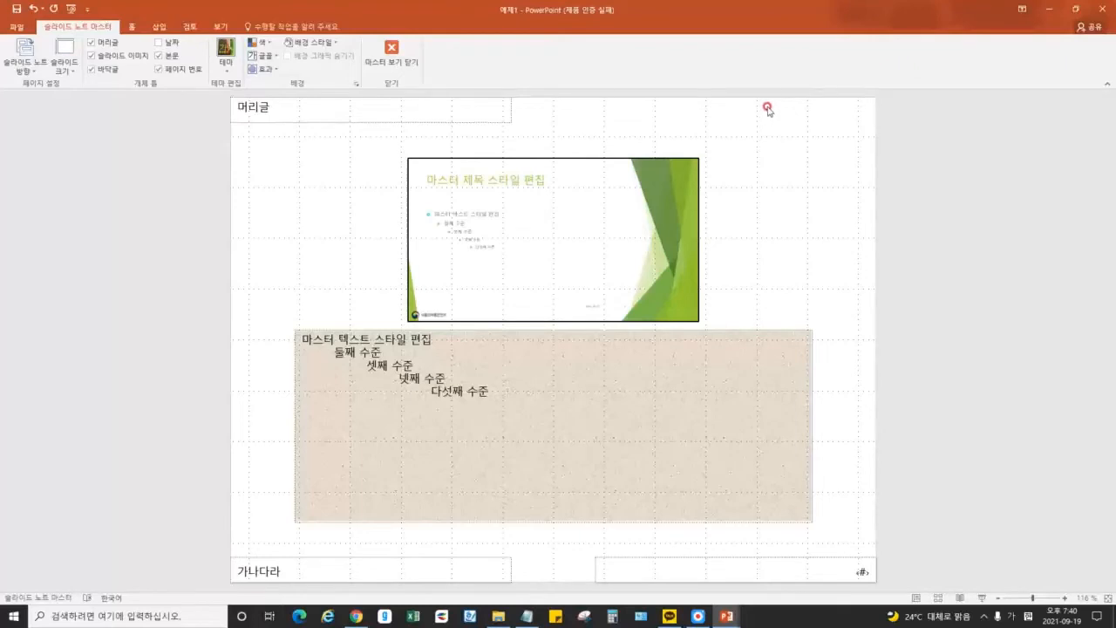
click(392, 53)
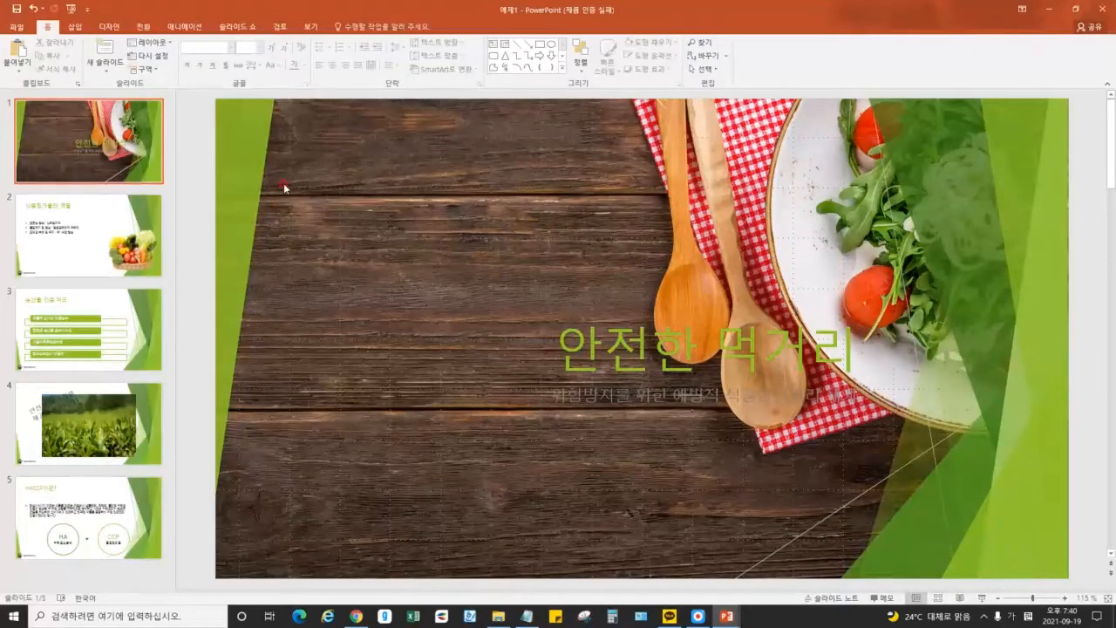
drag(442, 200, 359, 359)
drag(911, 196, 772, 265)
click(705, 336)
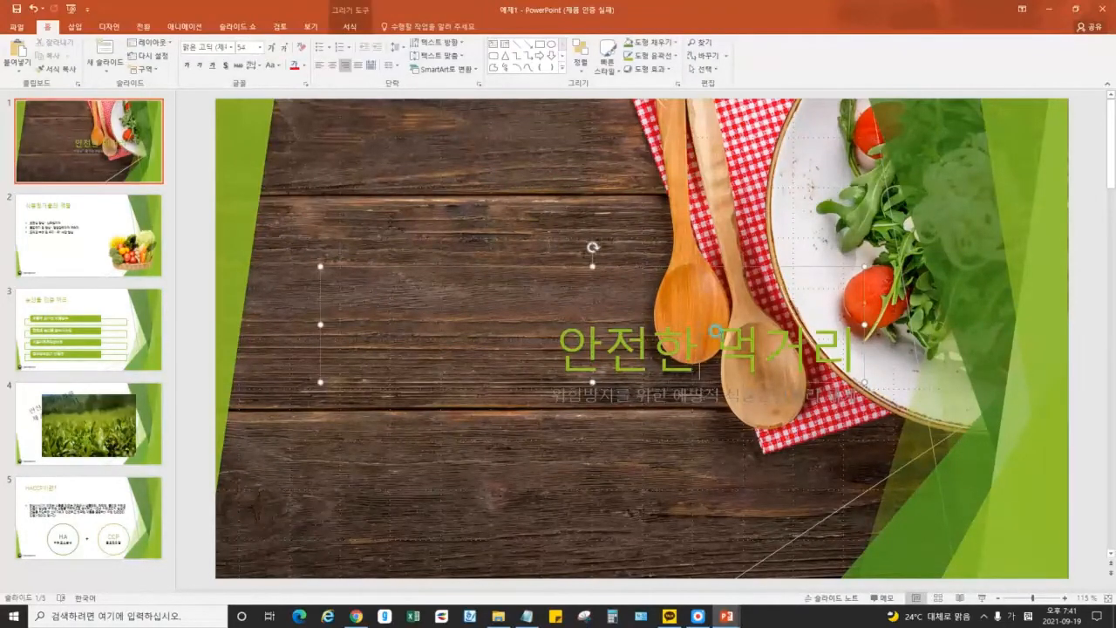
Examine slides 1 to 3 of 예제1 for the bullets, background and logo supplied by the slide master
click(647, 399)
click(926, 474)
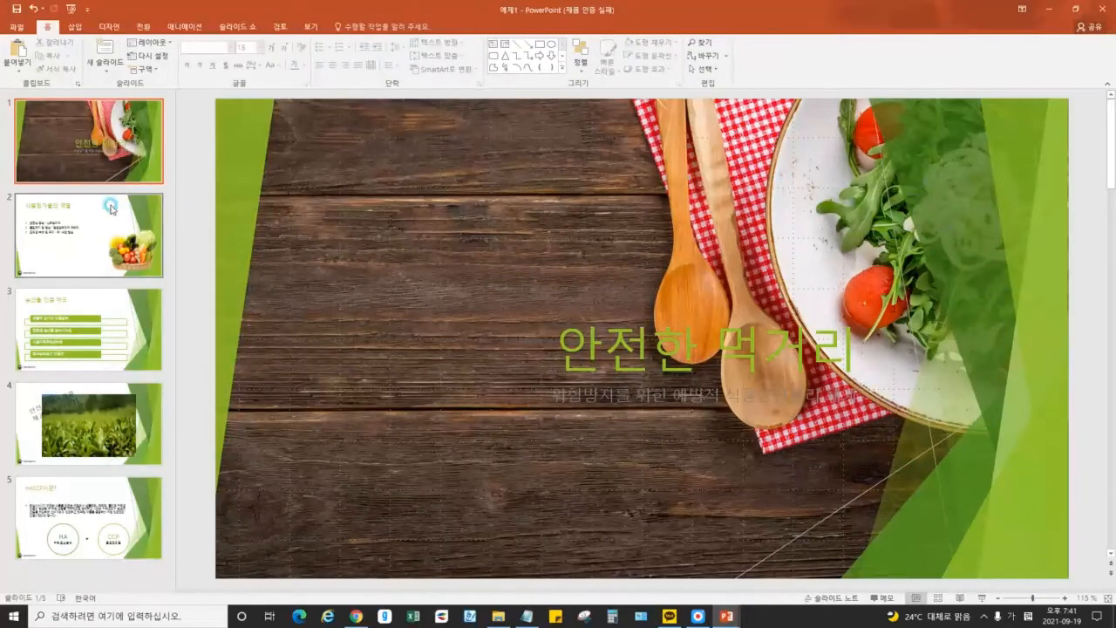
click(152, 213)
click(273, 268)
click(274, 290)
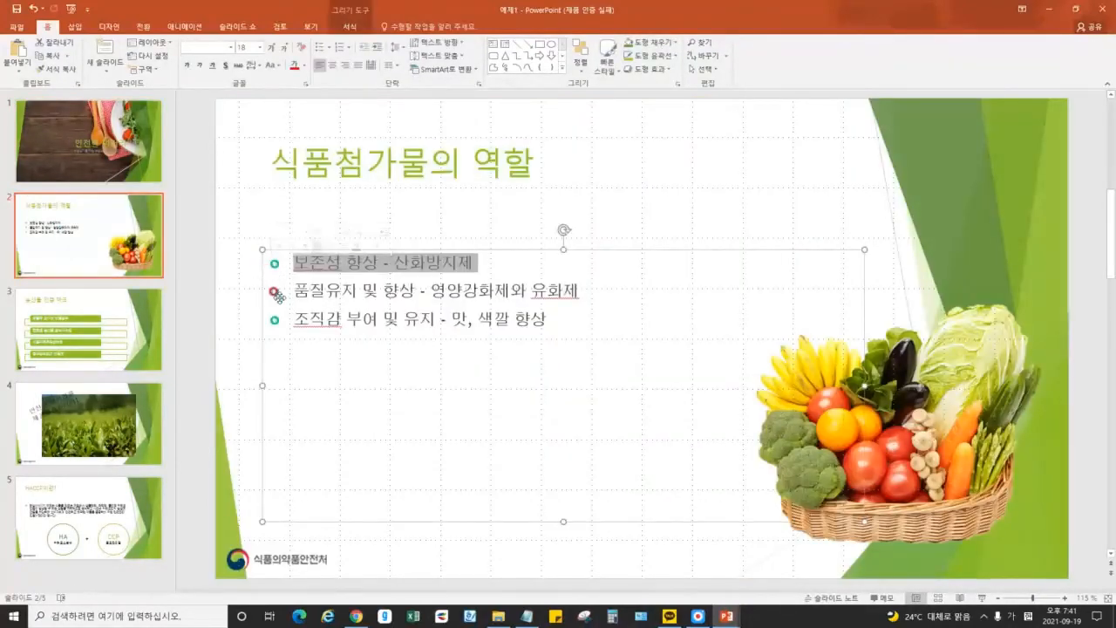
click(348, 320)
click(346, 261)
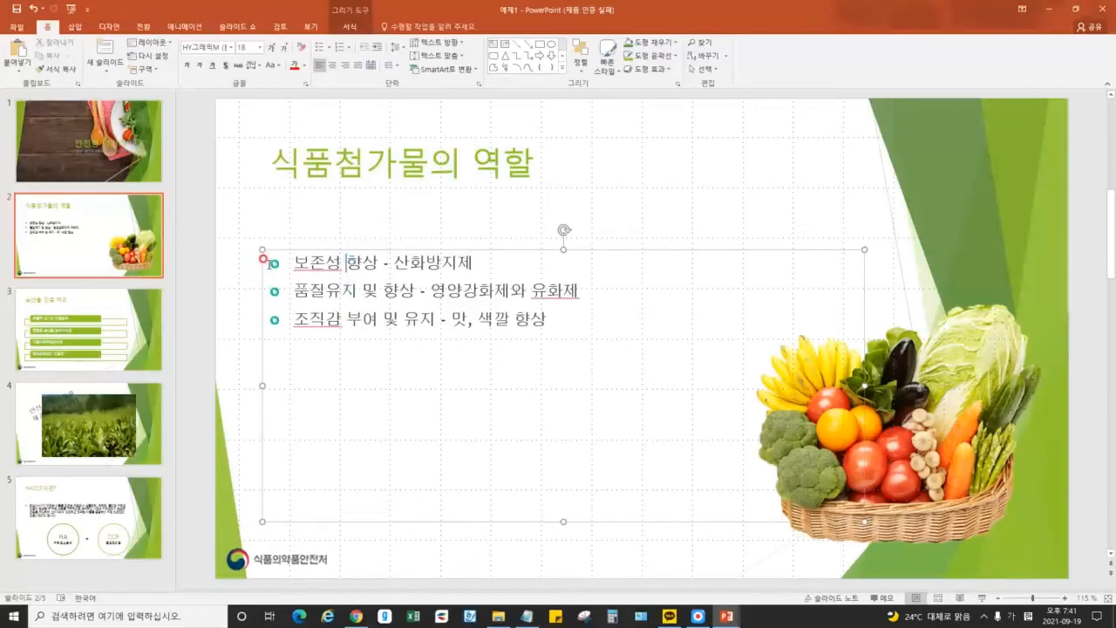
click(82, 167)
click(87, 234)
click(75, 160)
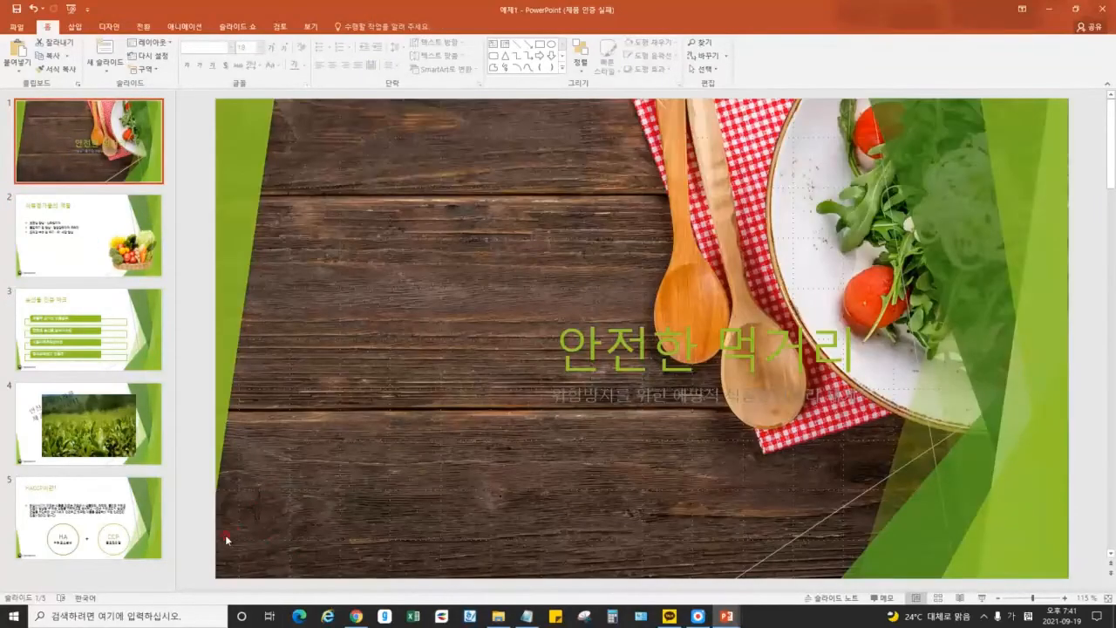
click(74, 255)
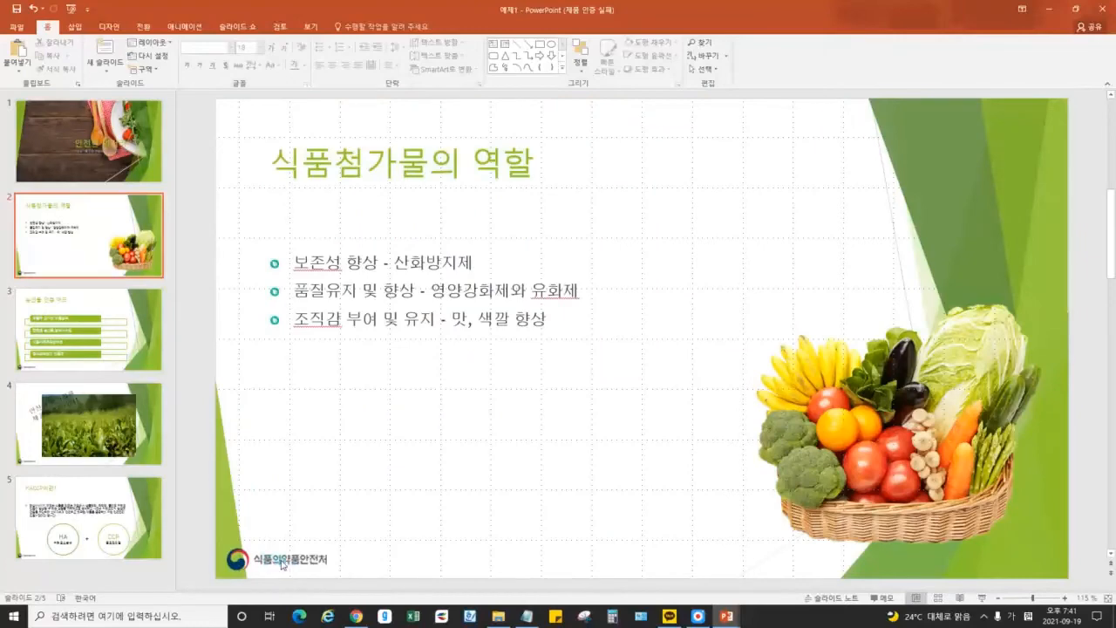
drag(368, 534, 190, 583)
drag(214, 535, 374, 576)
click(120, 316)
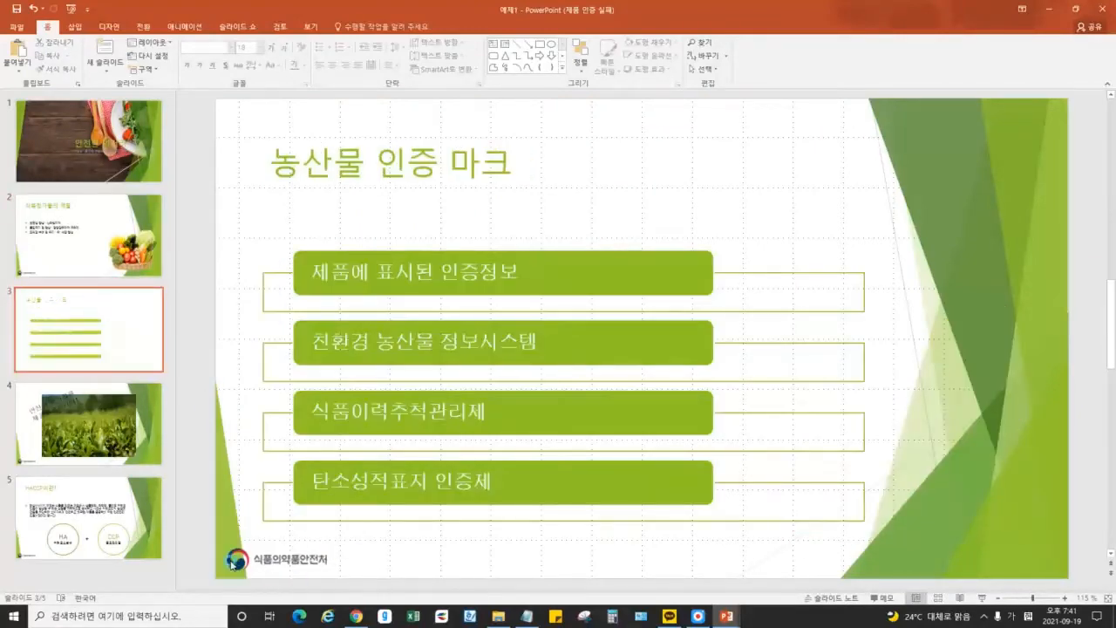
scroll(282, 578, down, 2)
scroll(273, 523, up, 3)
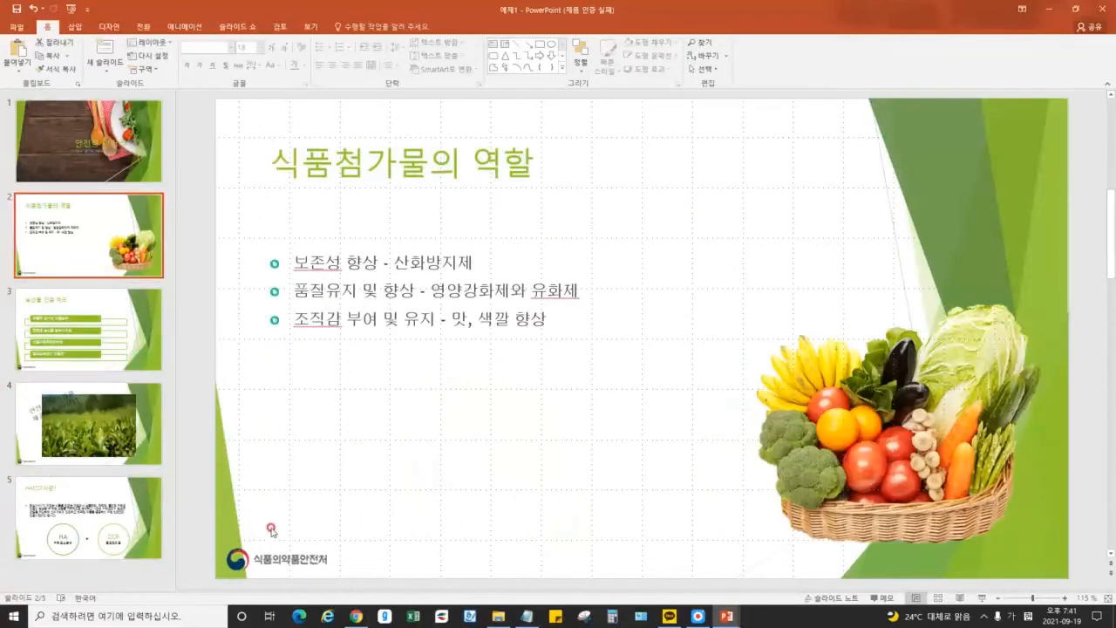
scroll(305, 528, down, 2)
scroll(316, 529, up, 2)
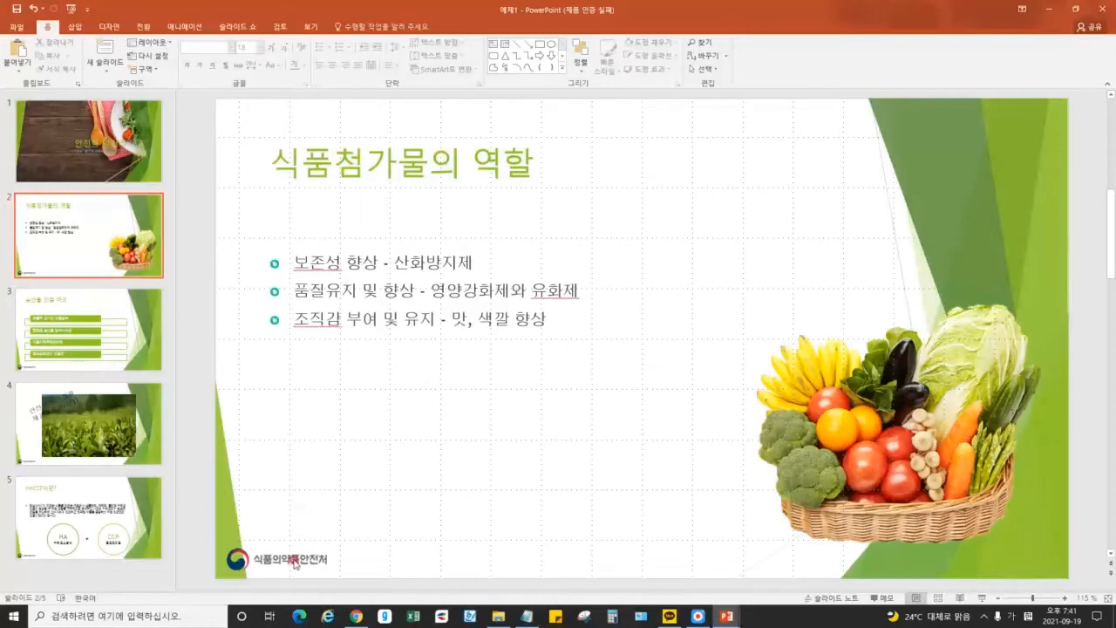
Try moving the vegetable basket picture and the 식품의약품안전처 logo on slide 2, and undo the picture's move
drag(907, 438, 937, 421)
key(ctrl+z)
key(ctrl+z)
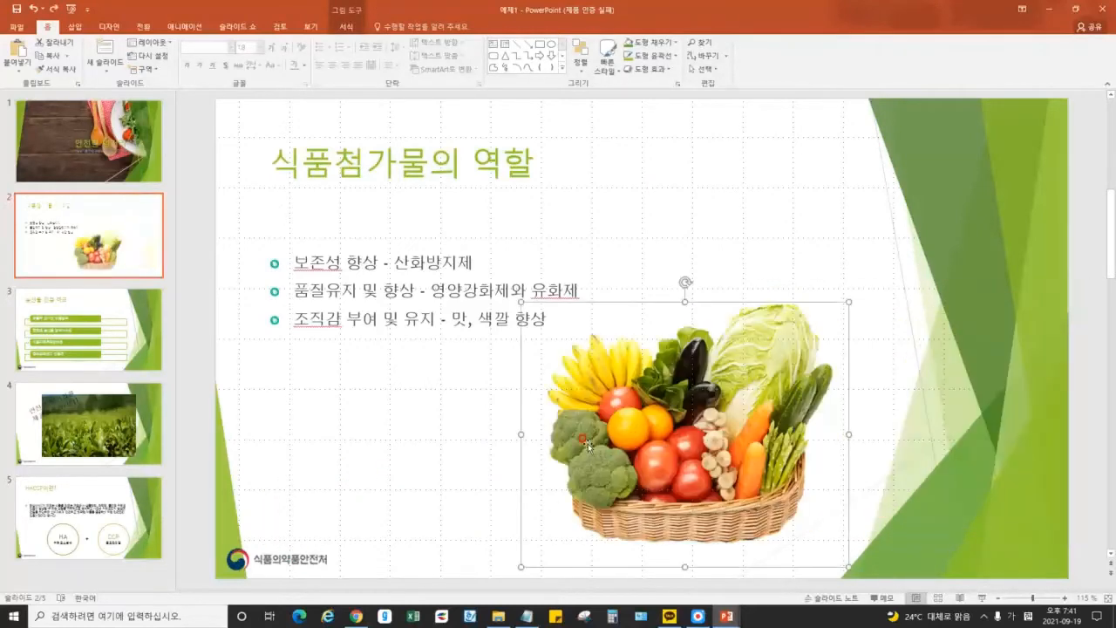
click(296, 567)
drag(272, 560, 315, 476)
drag(239, 545, 312, 501)
click(292, 533)
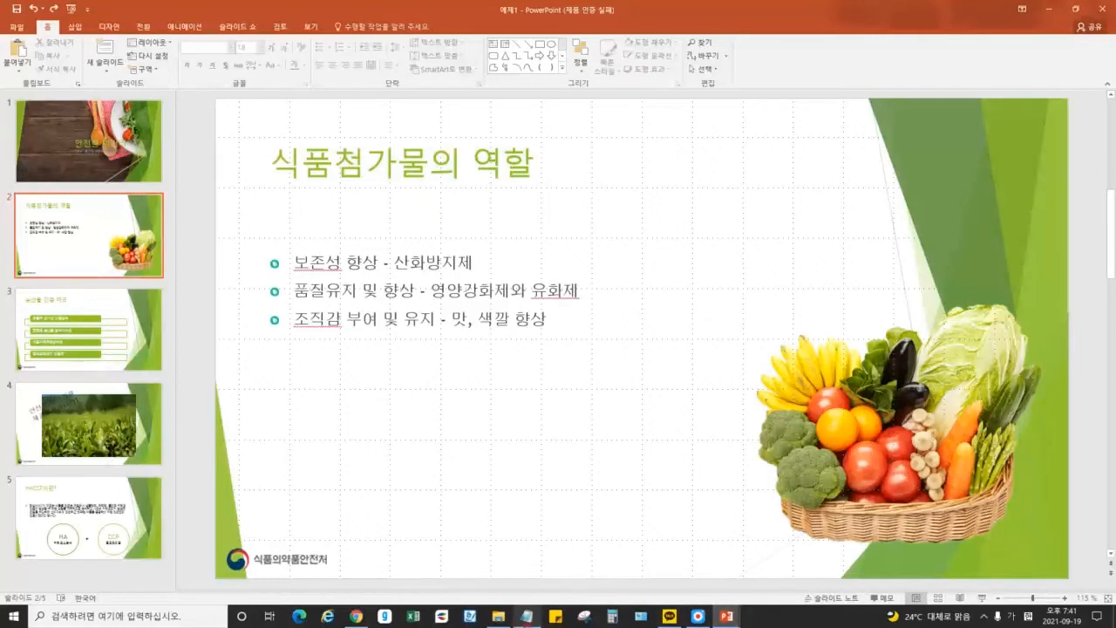
Switch to the lecture presentation 2강, 프레젠테이션 관리(2) and review its line on slide show, section management and printing
click(60, 179)
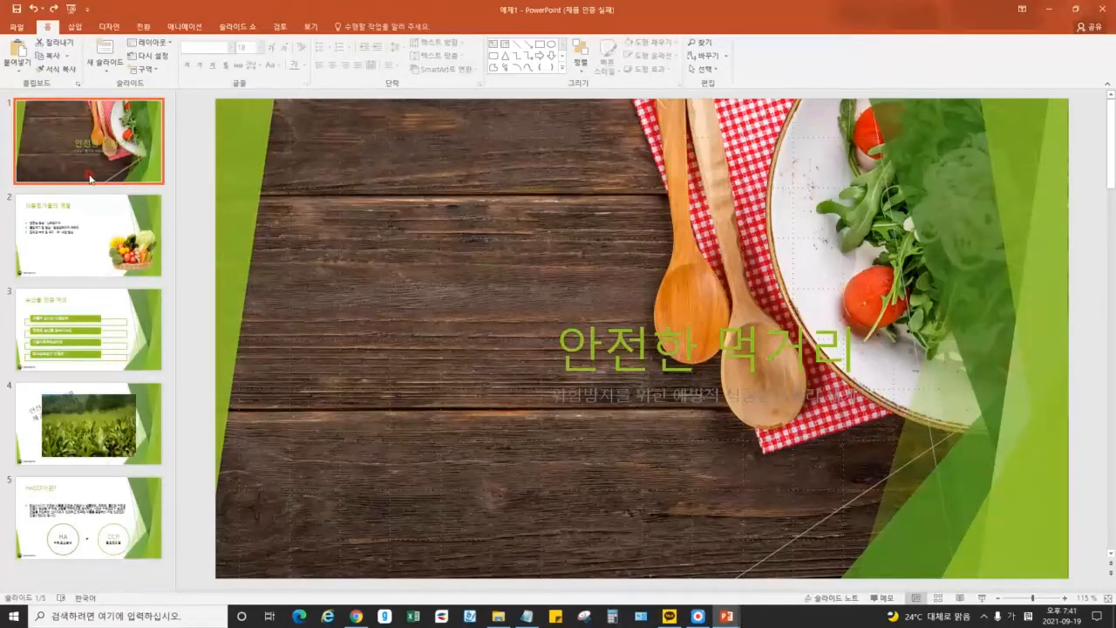
click(699, 616)
click(1085, 26)
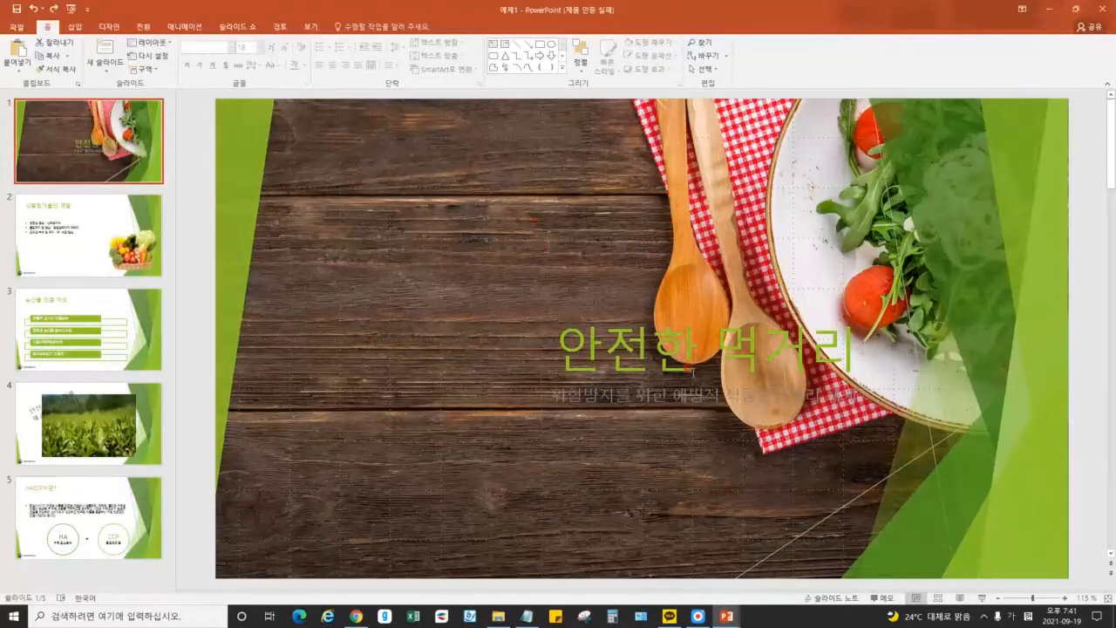
mouse_move(726, 616)
click(701, 558)
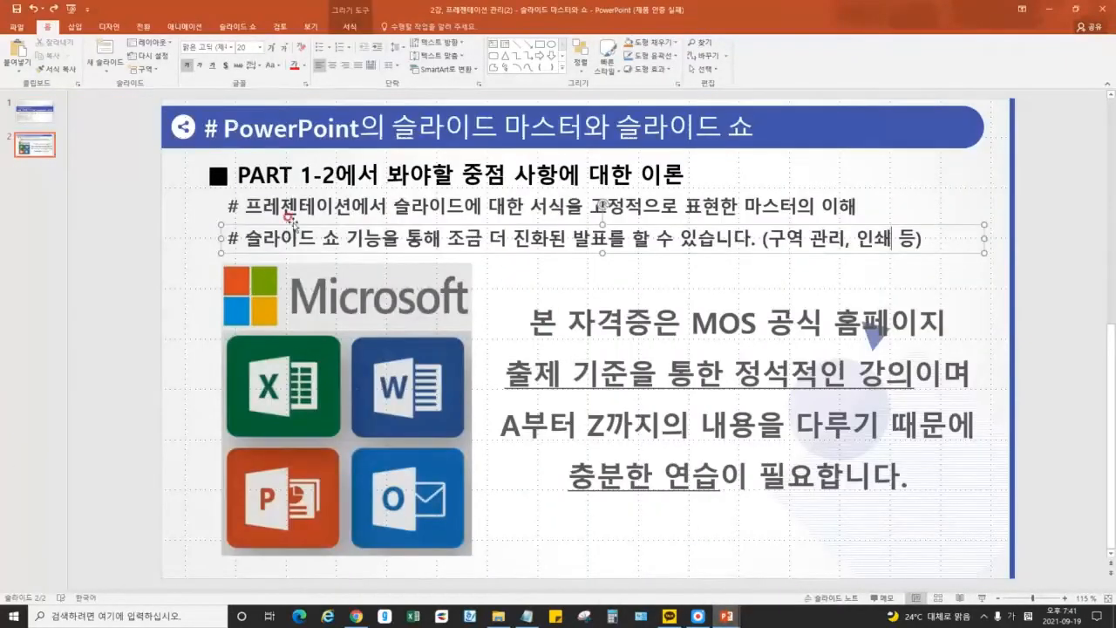
drag(250, 238, 332, 237)
click(332, 237)
drag(764, 238, 890, 239)
click(835, 240)
click(790, 235)
Close the 예제1 presentation and open 예제2 from the 샘플 folder
click(733, 617)
click(790, 562)
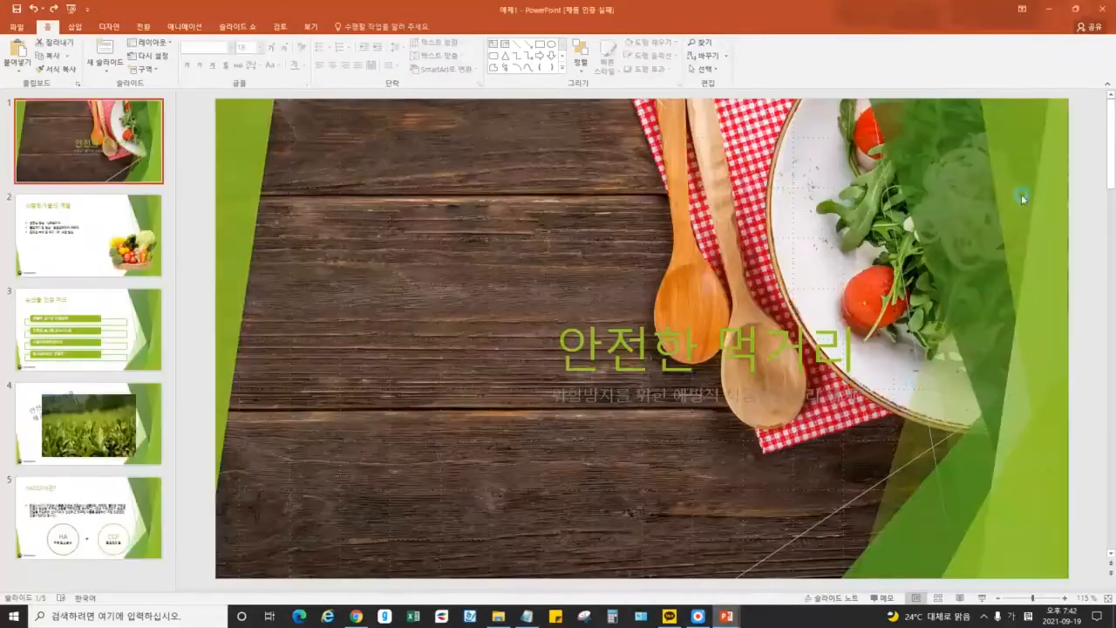
click(1102, 11)
click(558, 333)
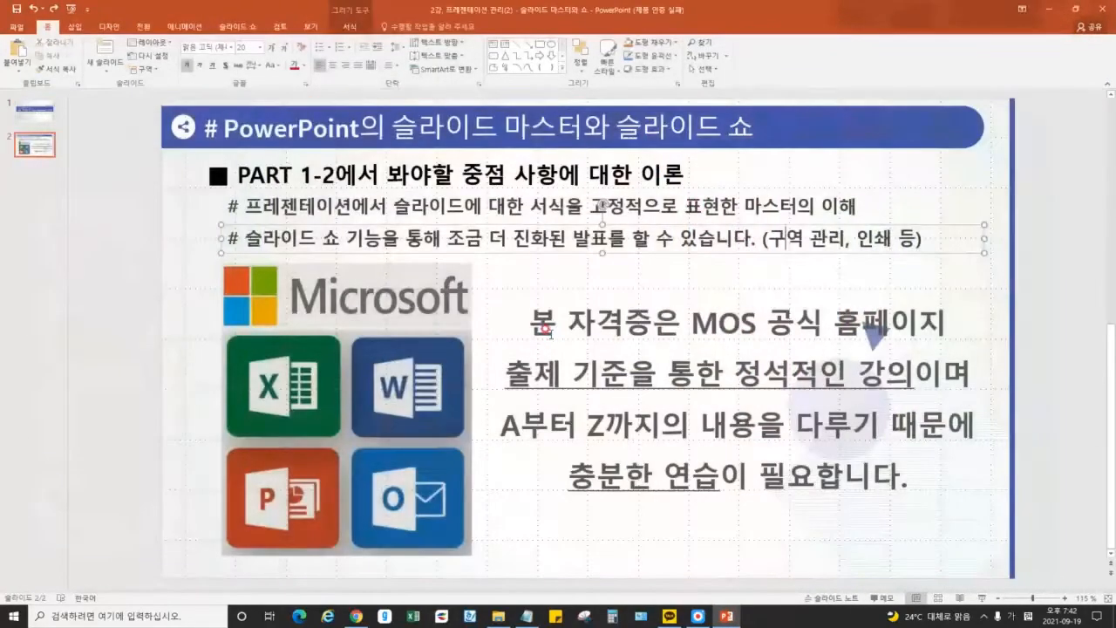
click(499, 615)
click(748, 240)
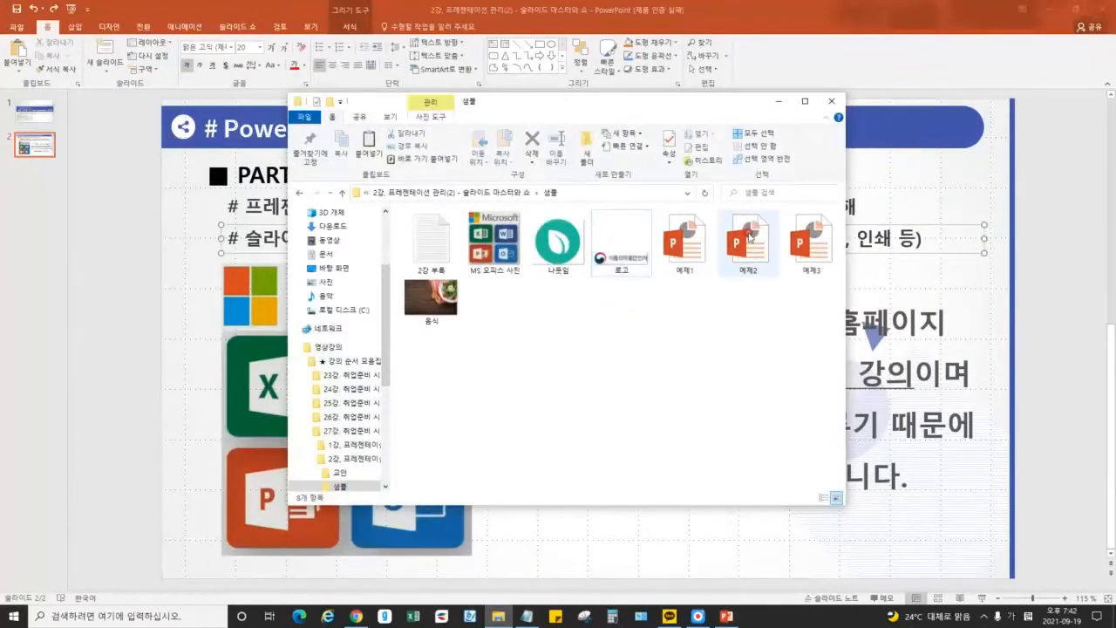
double_click(749, 240)
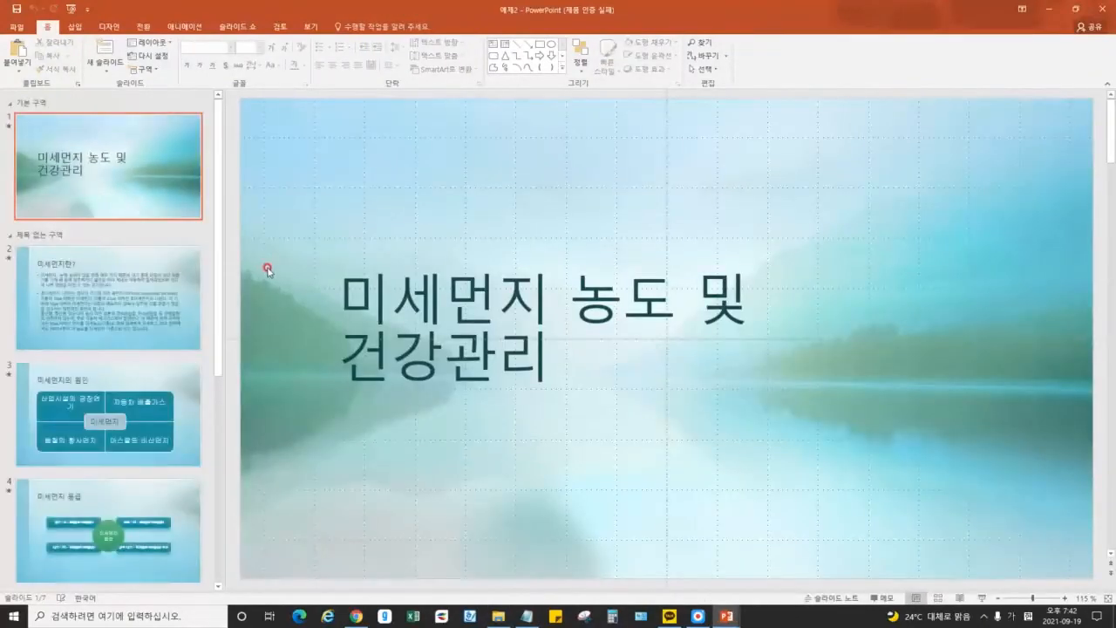
Look through all slides of 예제2 and return to the title slide
click(100, 304)
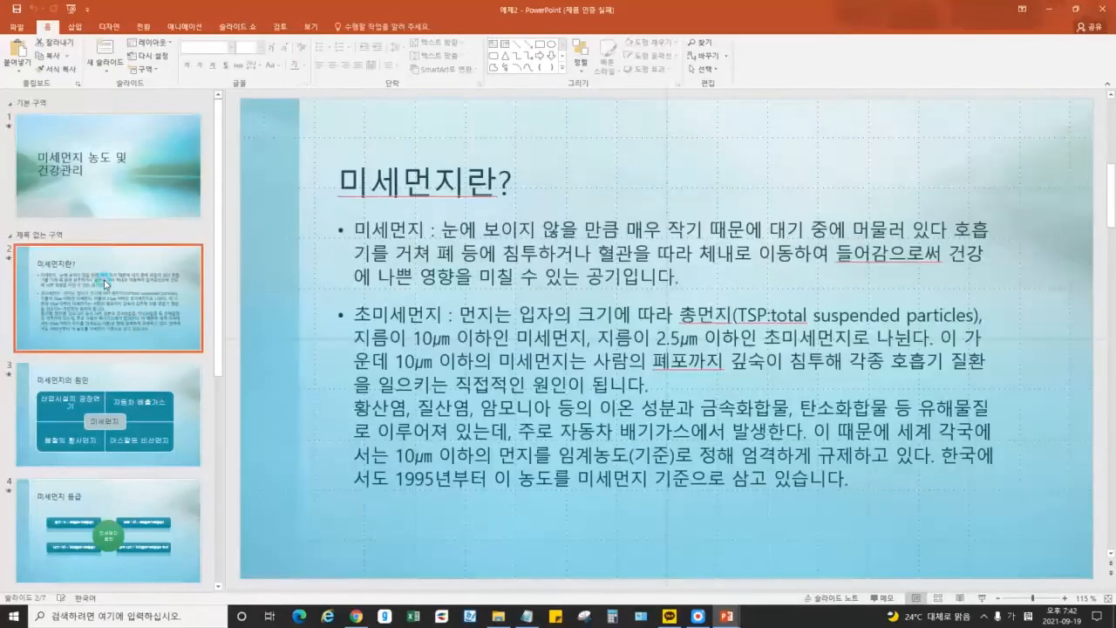
scroll(129, 225, down, 3)
click(129, 225)
click(114, 333)
scroll(143, 390, down, 3)
click(116, 316)
click(114, 381)
click(110, 502)
click(127, 409)
click(121, 253)
scroll(123, 306, up, 3)
click(123, 196)
scroll(123, 197, up, 3)
click(123, 197)
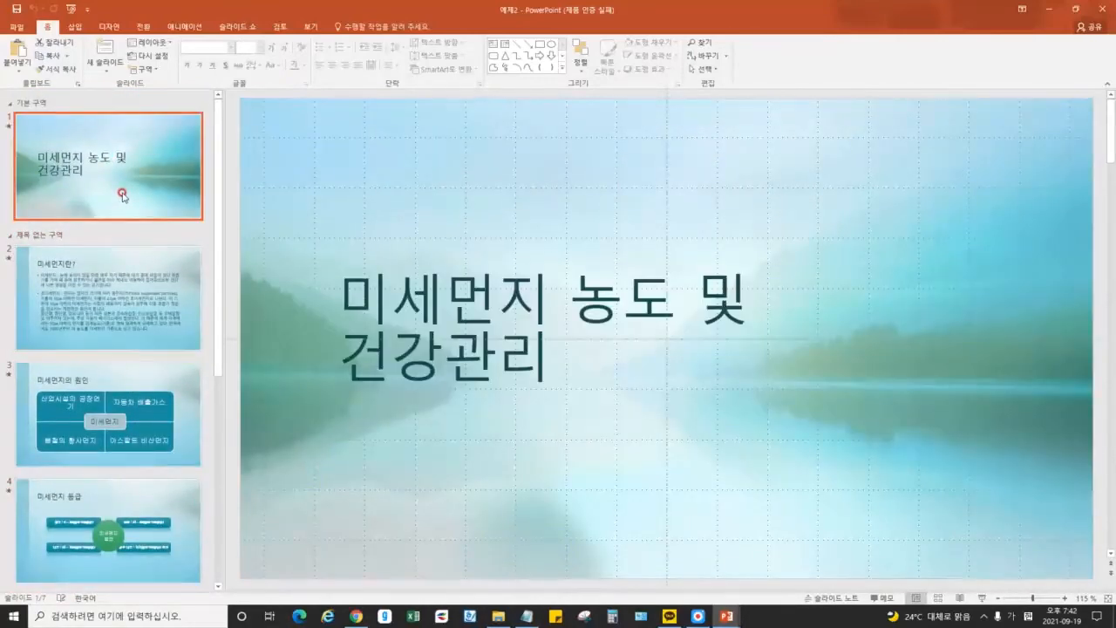
In the Notepad file 2강 부록, add the line "4. 두 번째 "슬라이드 구역 관리" : 슬라이드를 정리 / 구역을 나눠서 정리"
click(526, 616)
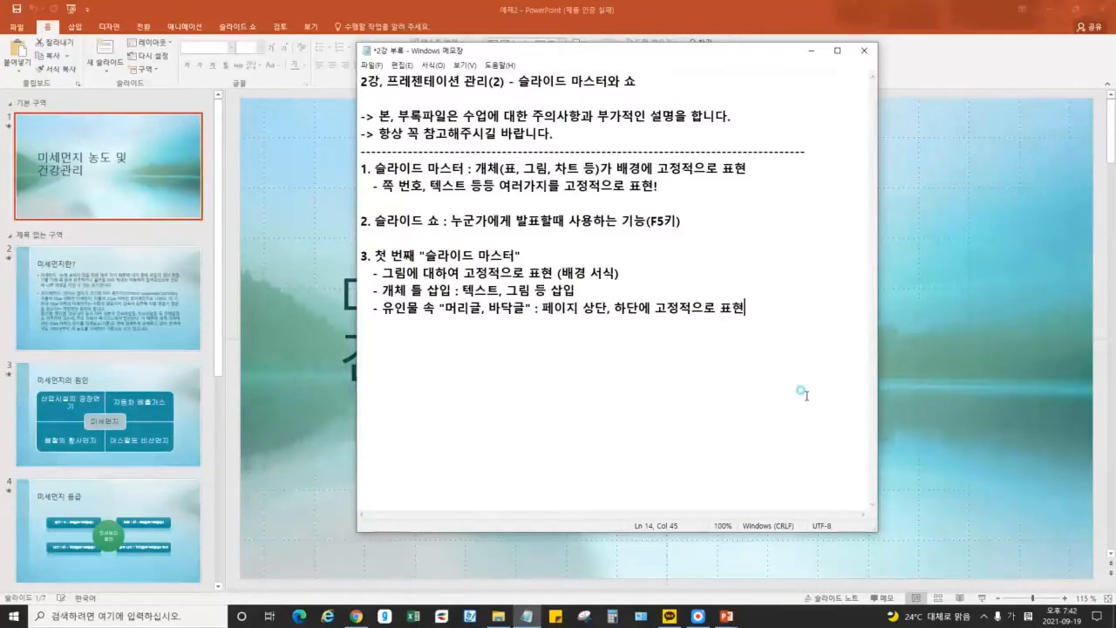
key(Return)
key(Return)
text(4. 두 번째 "ㅅ슬라이드 구역 관리")
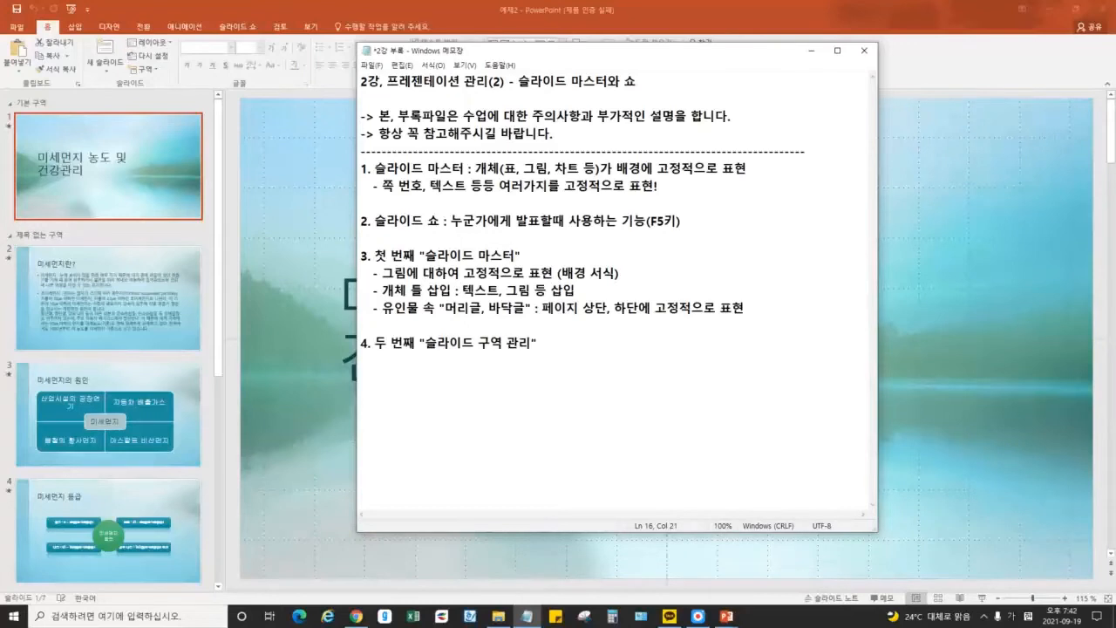
text( : 슬라이드를 정리)
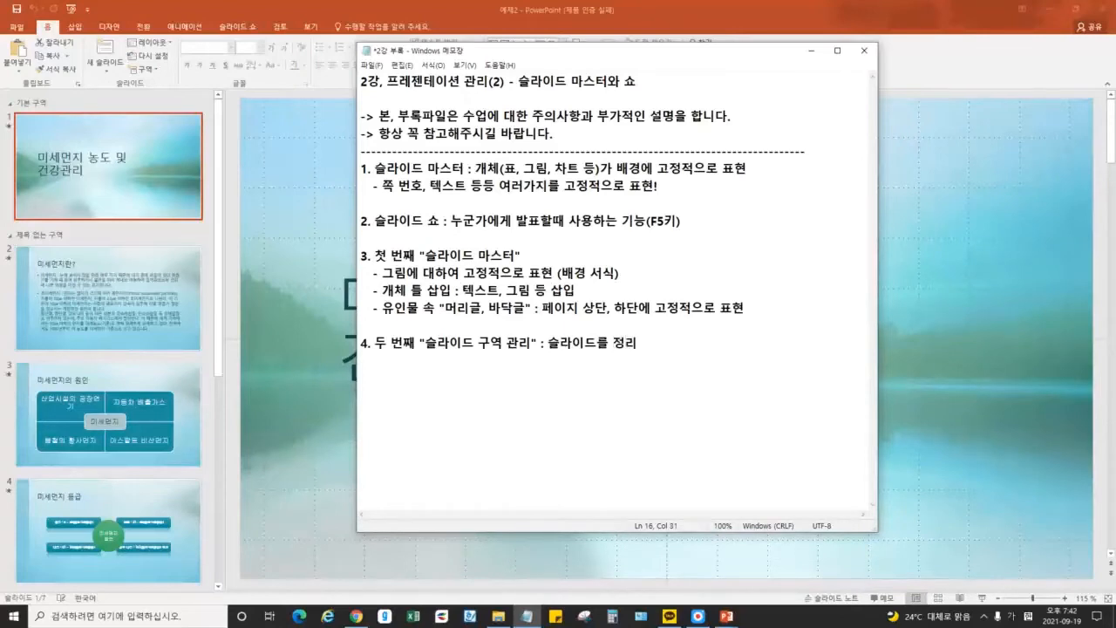
text( / 구역을 나눠섯ㅓㅇㄹ)
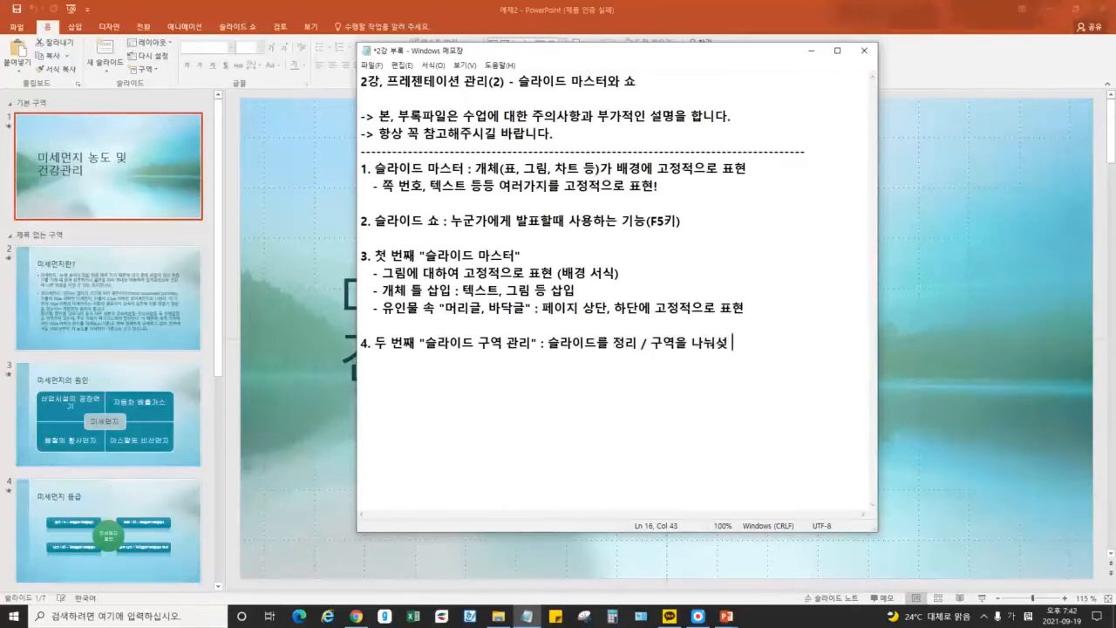
key(BackSpace)
key(BackSpace)
key(BackSpace)
text(정ㄹ)
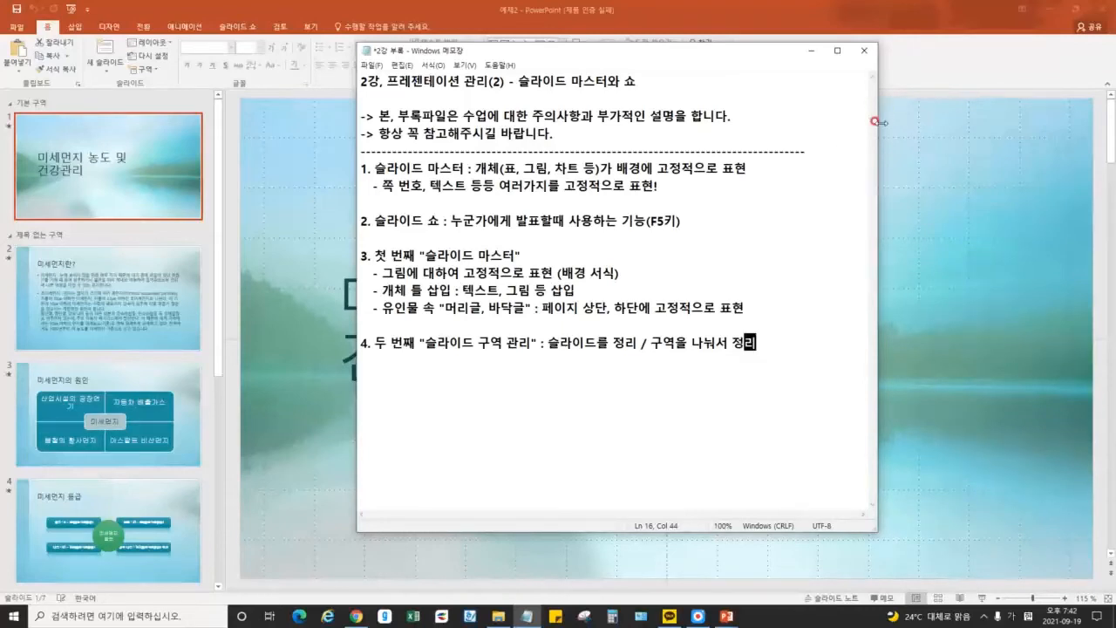
Review the notes under item 3, 첫 번째 "슬라이드 마스터", in the Notepad file
drag(744, 307, 353, 256)
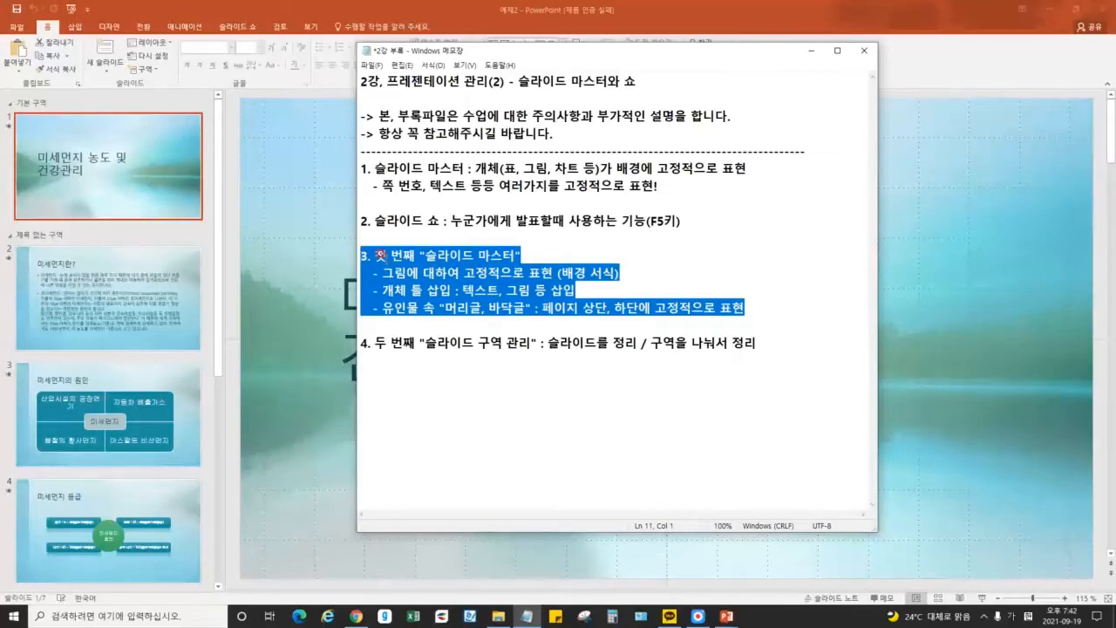
click(382, 255)
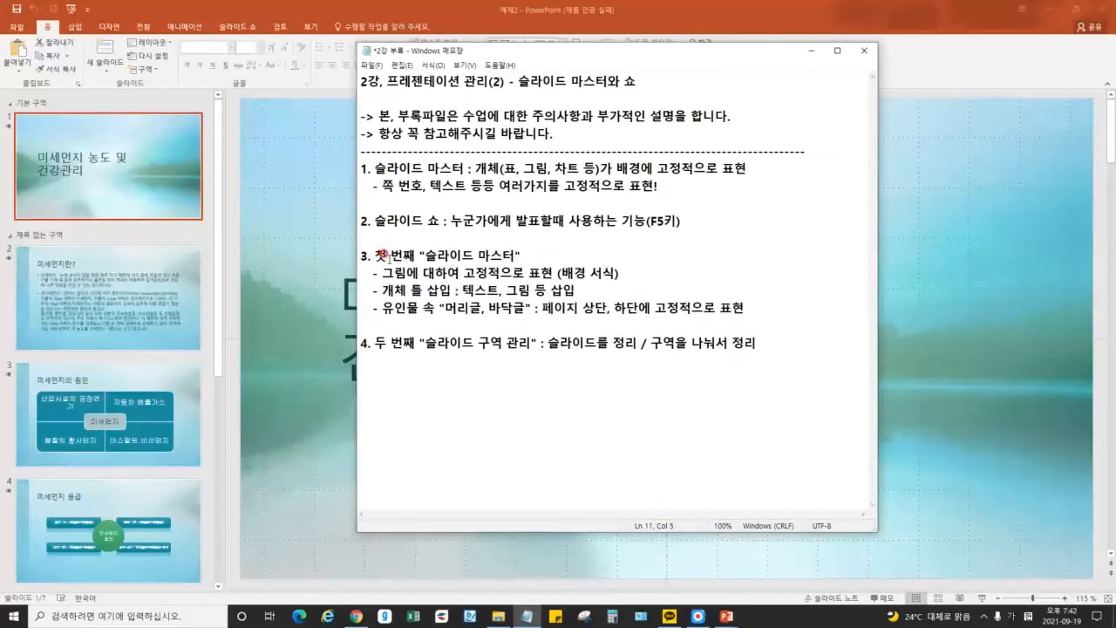
drag(370, 273, 746, 311)
click(785, 319)
click(351, 323)
drag(381, 301, 712, 305)
click(701, 297)
mouse_move(743, 308)
mouse_down()
mouse_move(373, 254)
mouse_move(759, 305)
mouse_up()
click(377, 254)
click(759, 305)
Back in 예제2, select the section 제목 없는 구역 that begins at slide 2 and open its rename dialog
click(781, 9)
click(135, 284)
click(125, 178)
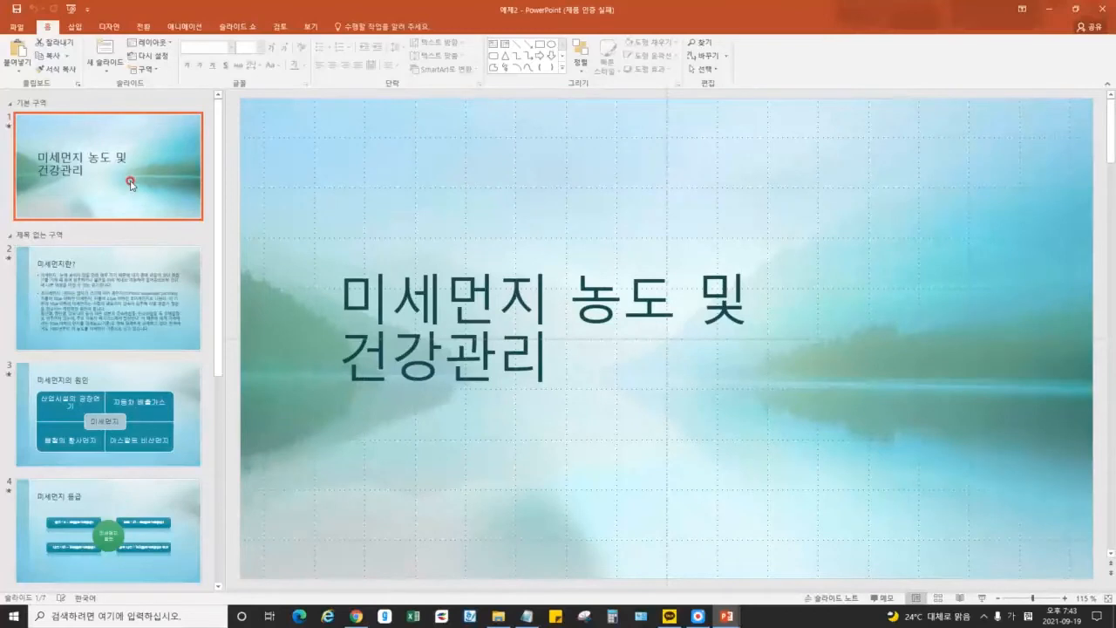
click(122, 260)
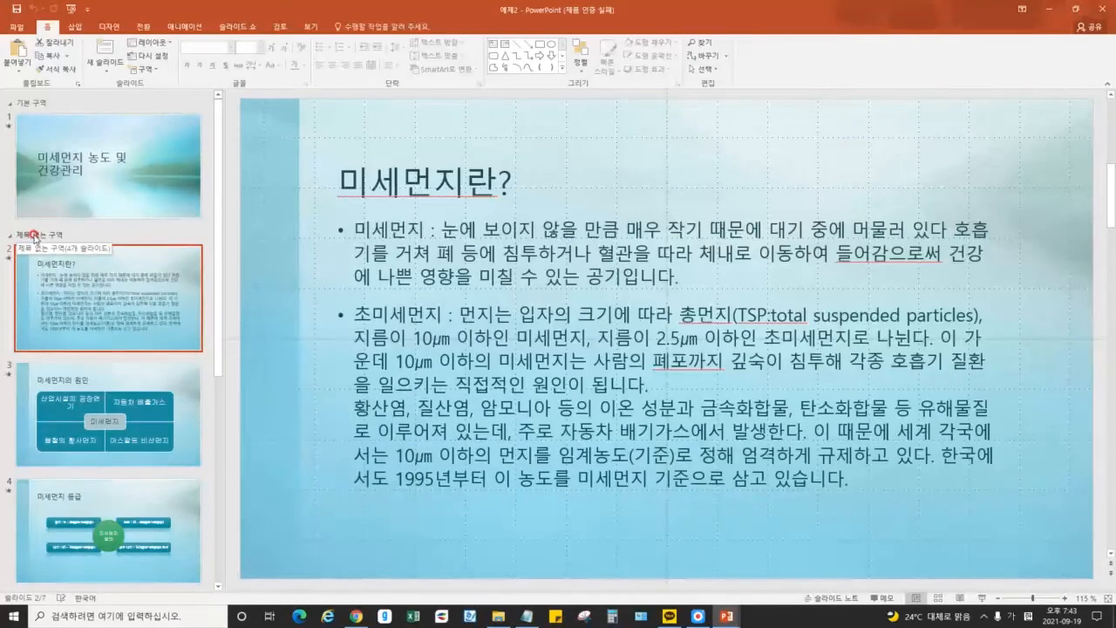
click(145, 66)
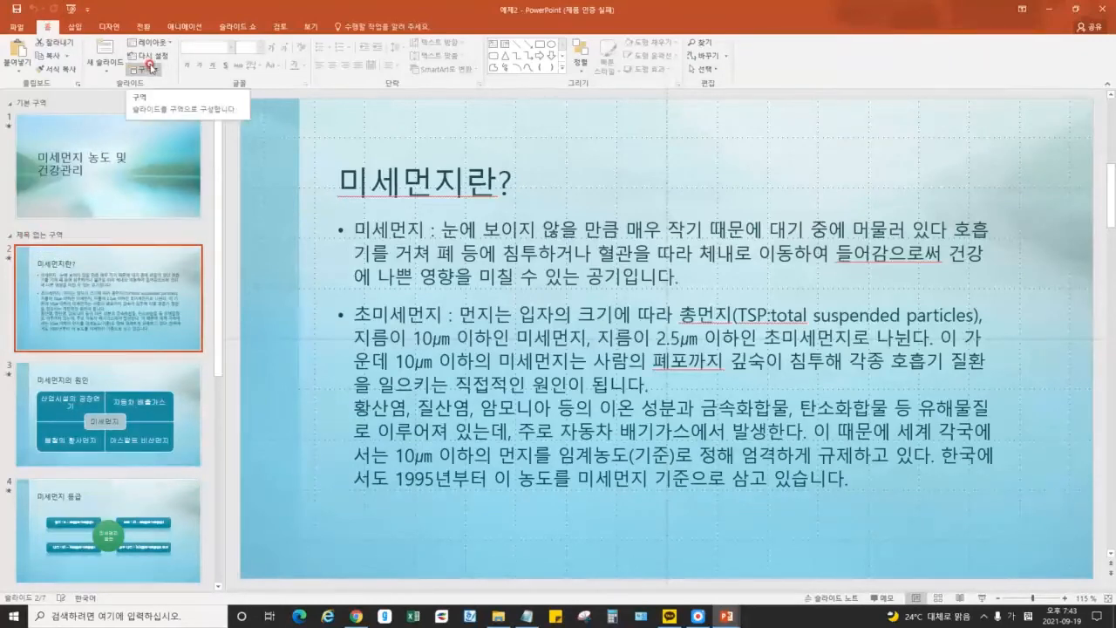
click(150, 67)
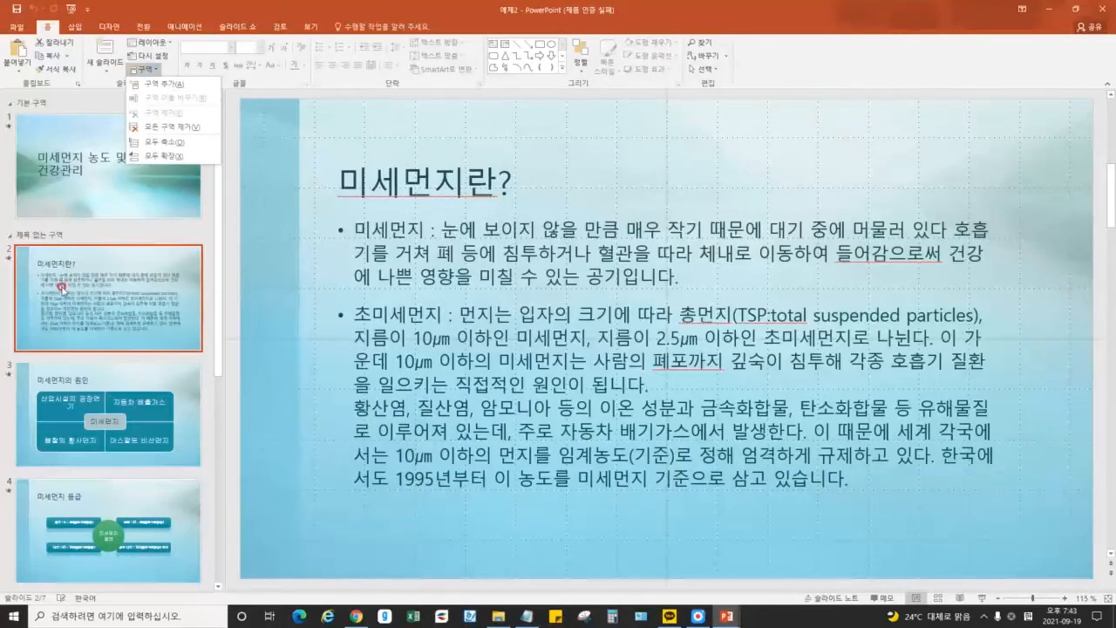
click(40, 236)
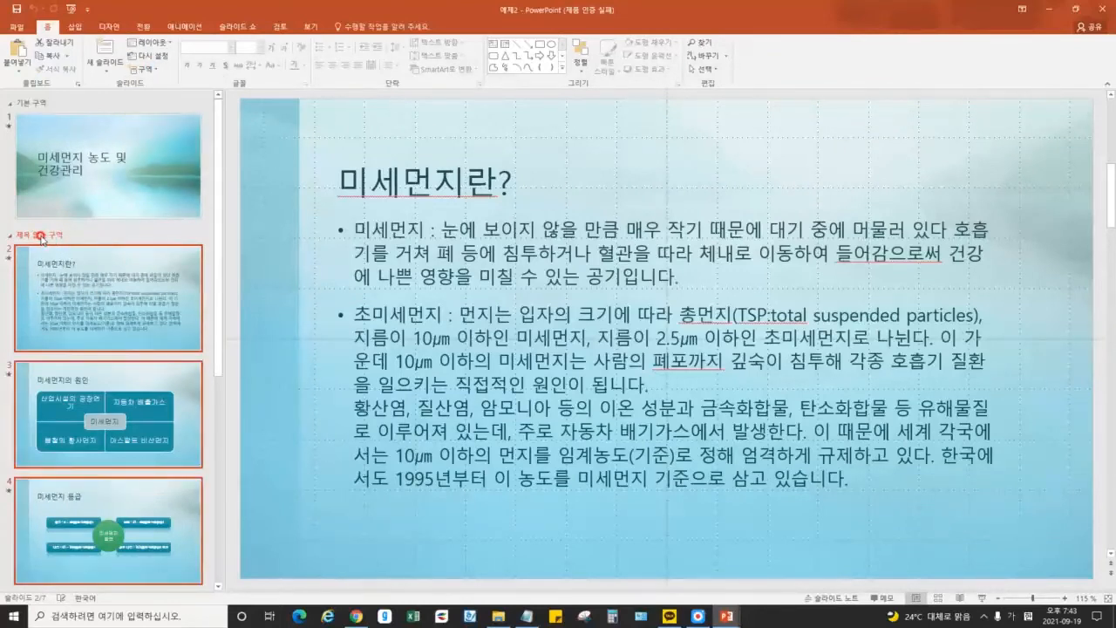
click(148, 68)
click(172, 105)
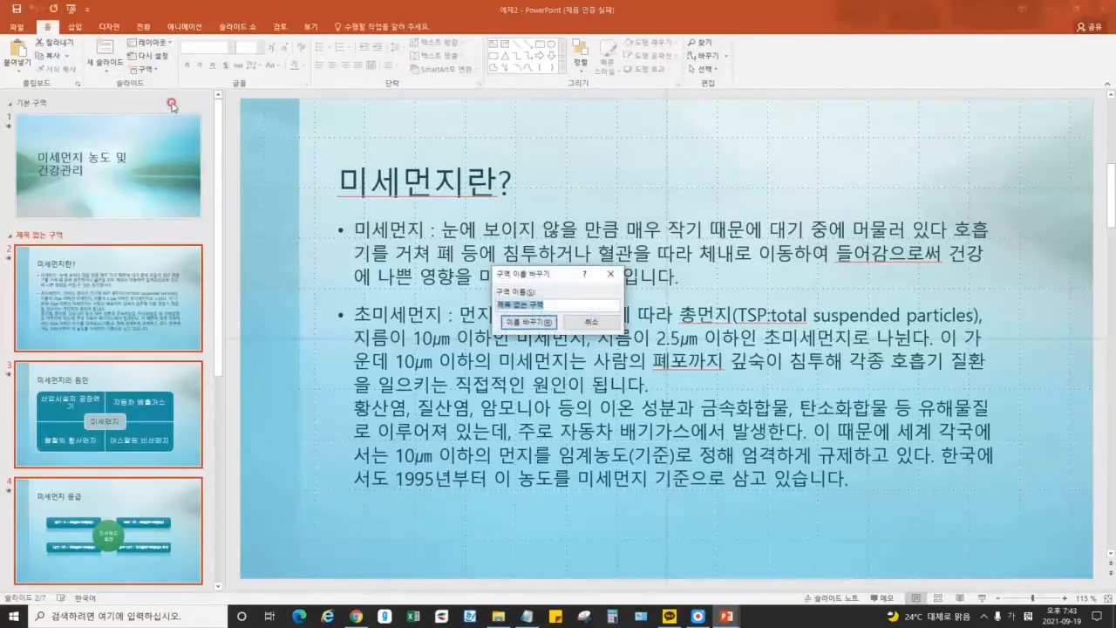
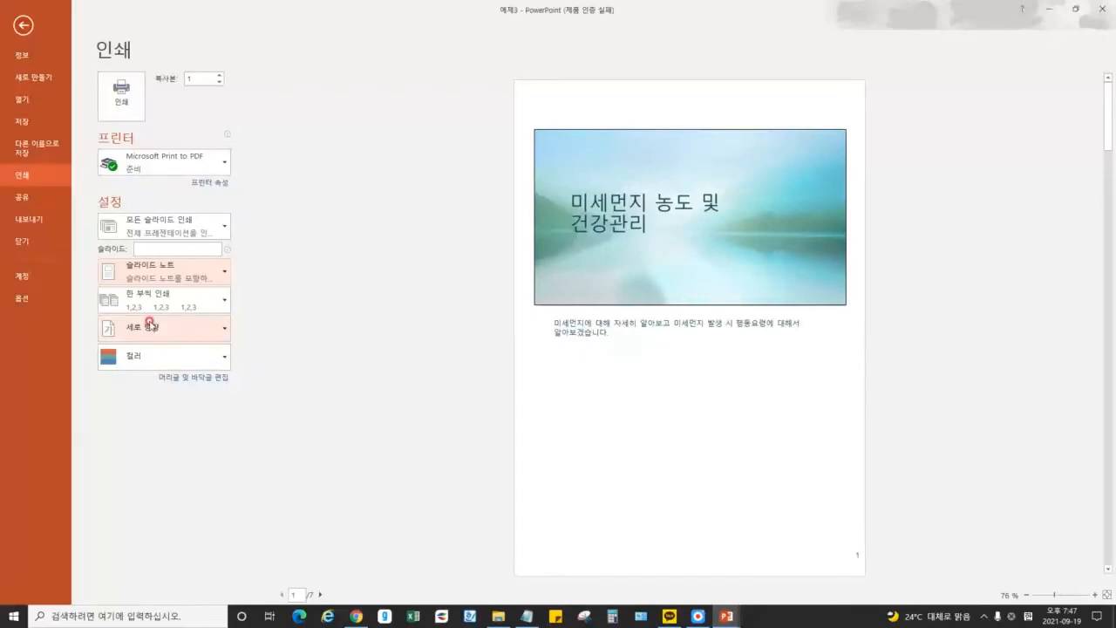
Set the print orientation of 예제3 to 가로 방향 and look over the collation and colour options
click(150, 327)
click(154, 379)
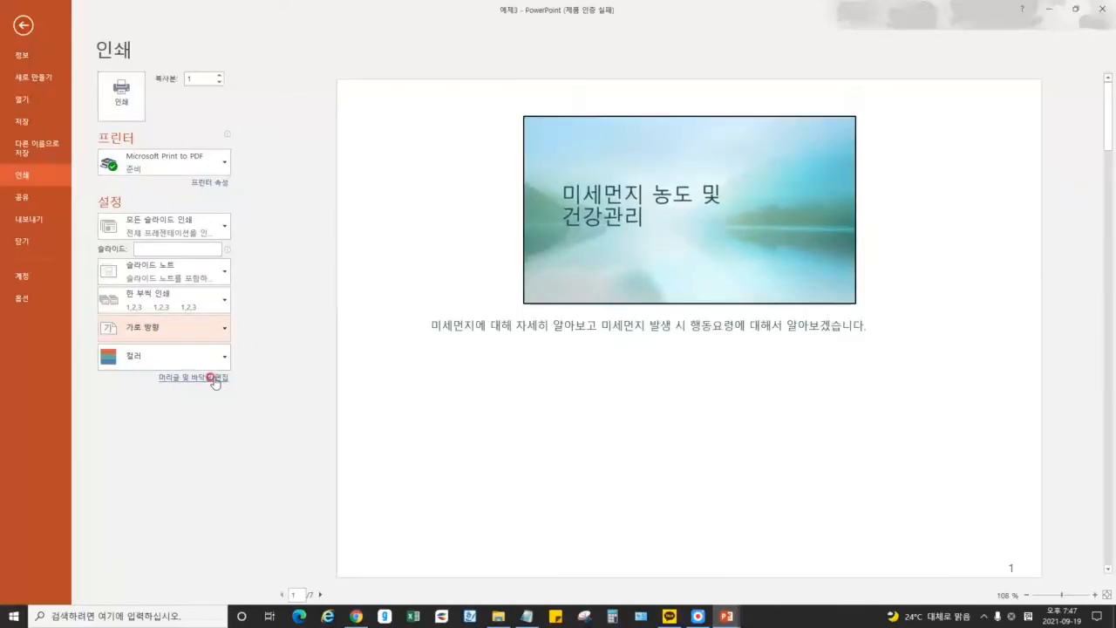
click(170, 307)
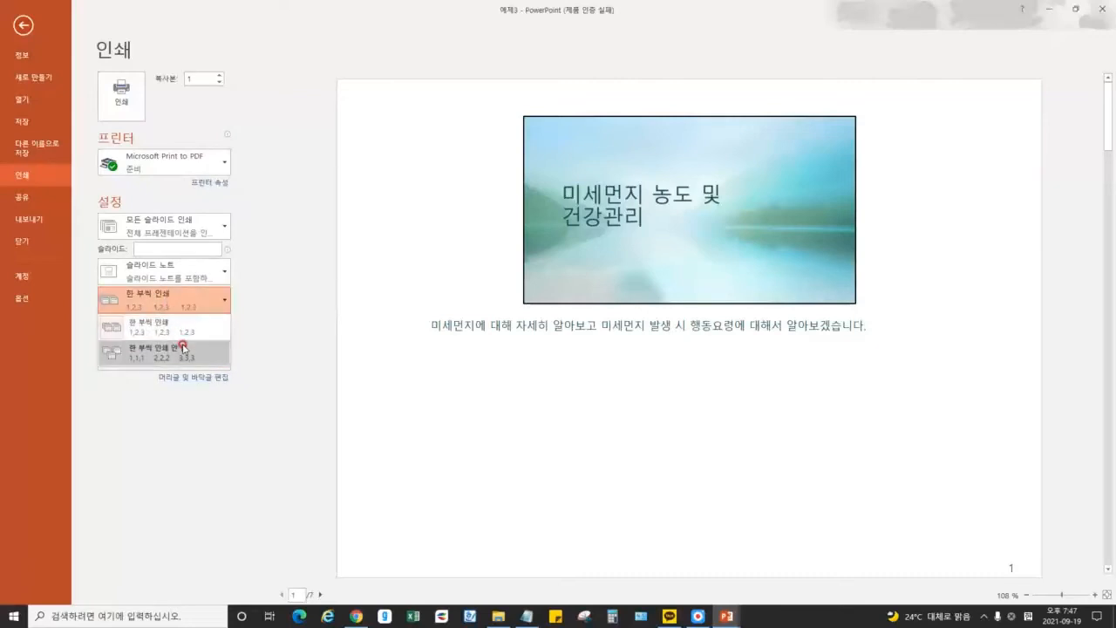
click(324, 289)
click(211, 349)
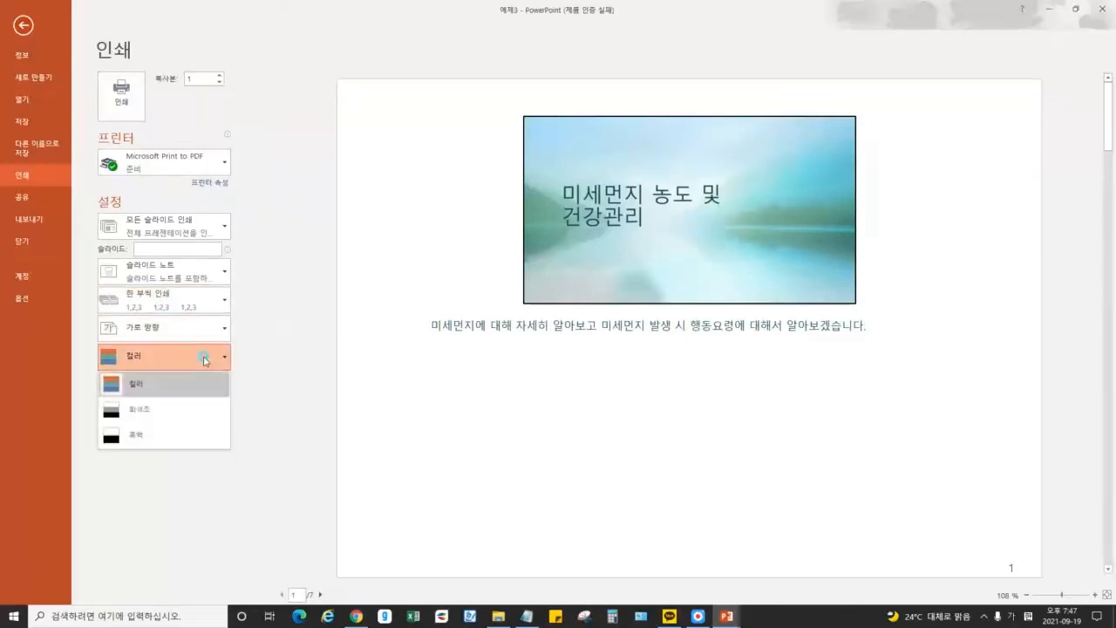
click(300, 321)
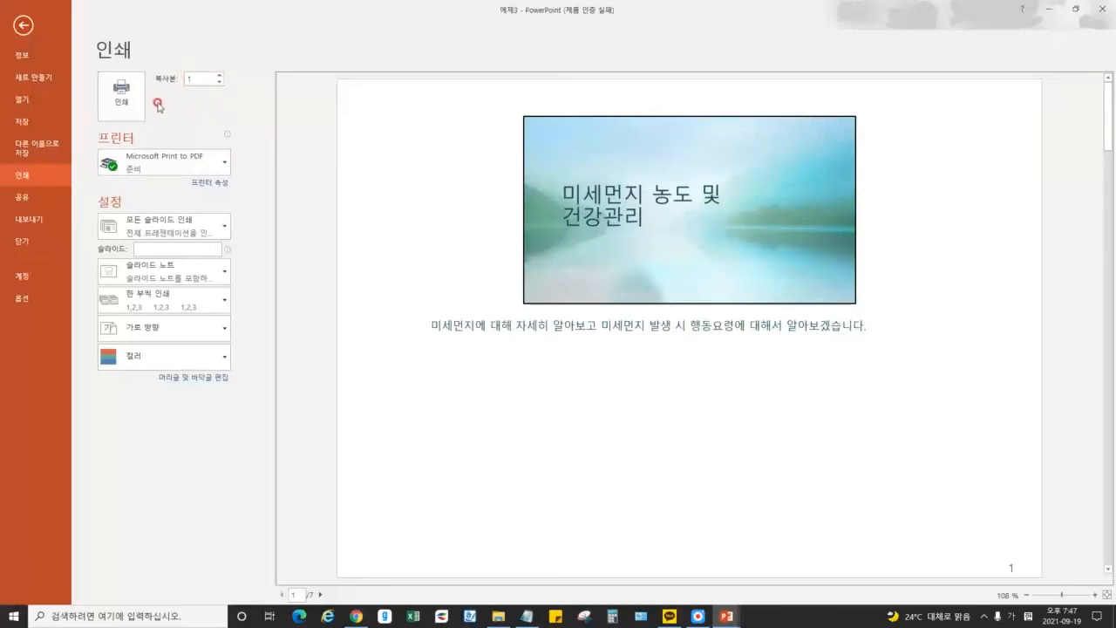
Turn on 고품질 for the printout and preview it in 회색조 before setting the colour back to 컬러
click(201, 271)
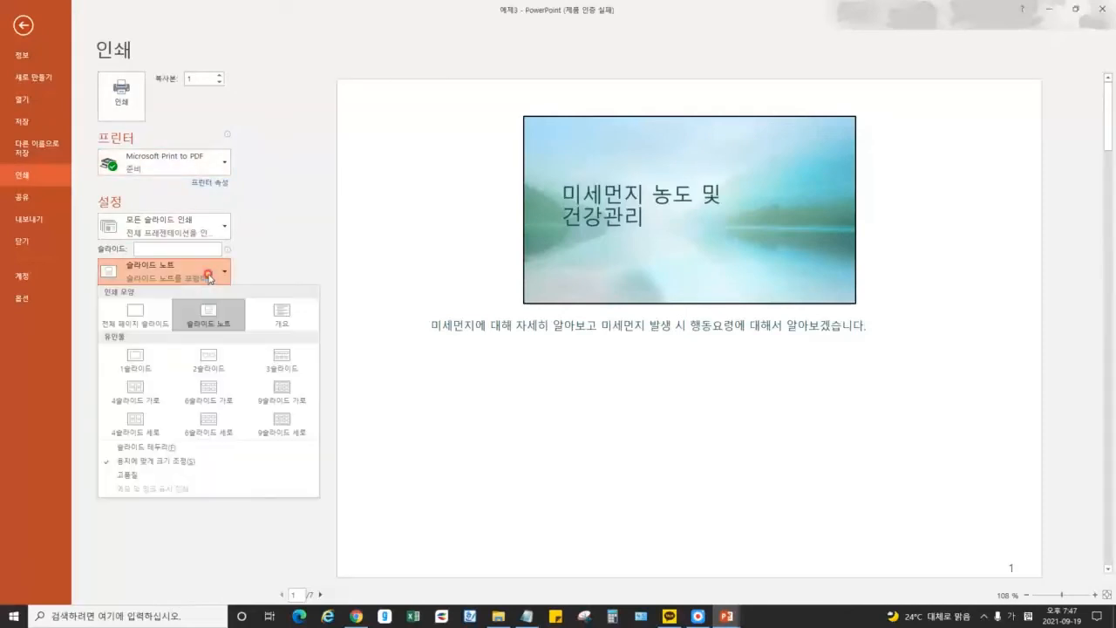
click(164, 476)
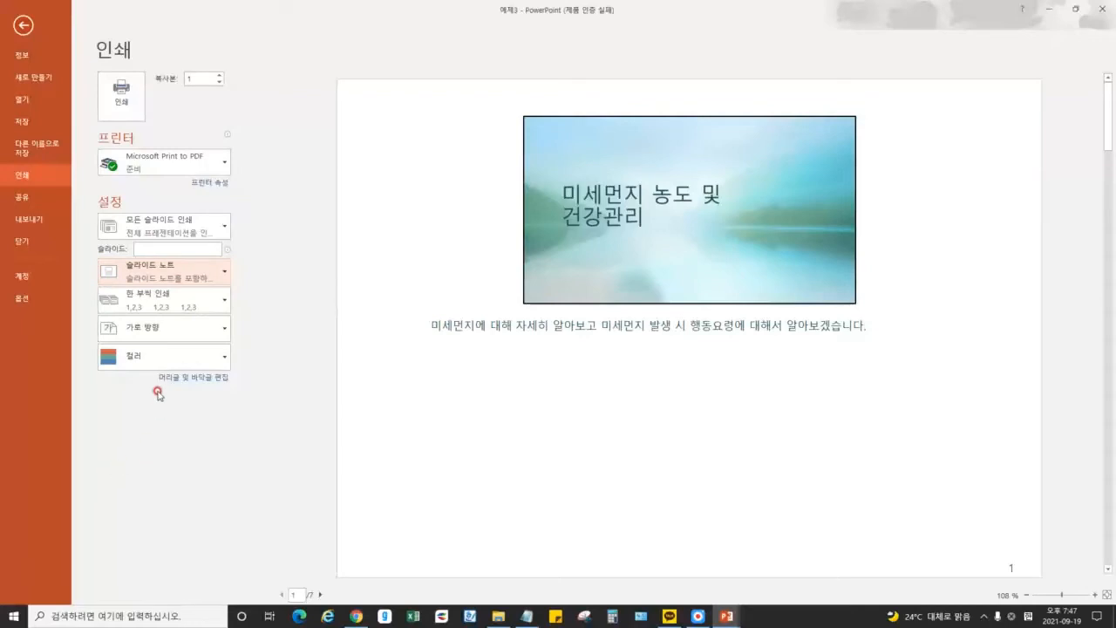
click(174, 358)
click(166, 413)
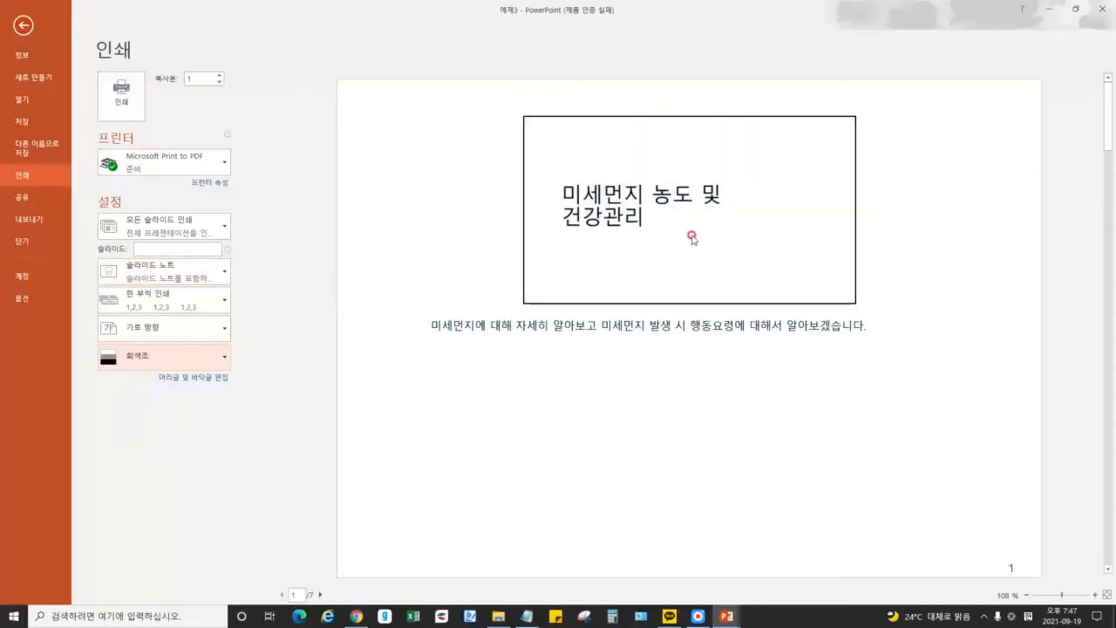
click(166, 357)
click(154, 393)
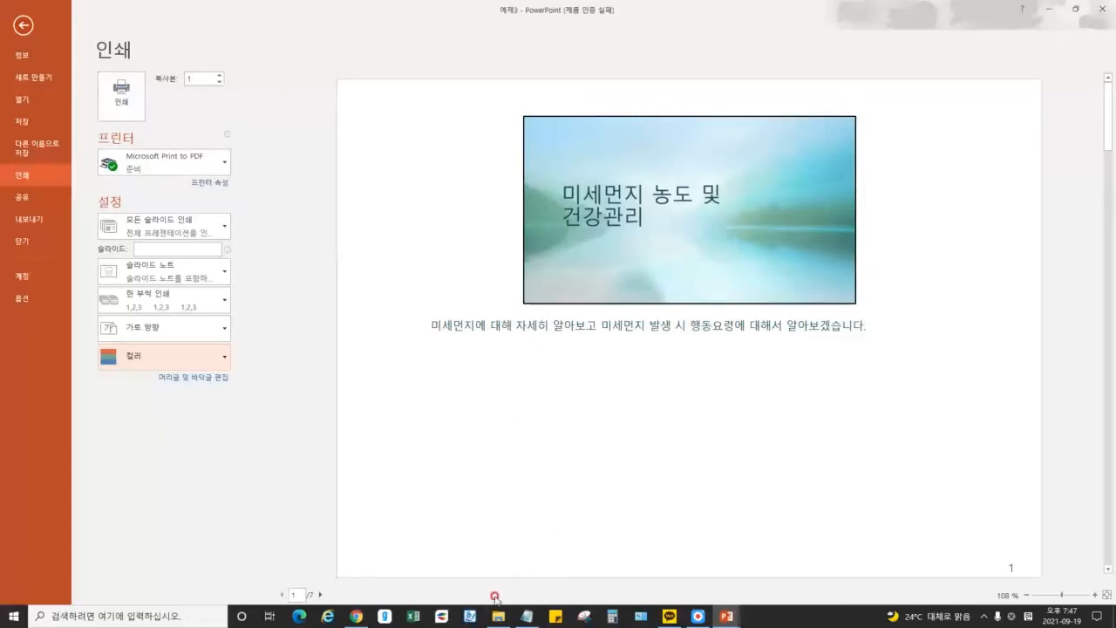
Under item 5 in the Notepad file, write "- 자격증 시험 : 슬라이드 노트 등 / 한 부씩 인쇄 안함 설정 / 가로, 세로 / 컬러, 회색조 등"
click(526, 616)
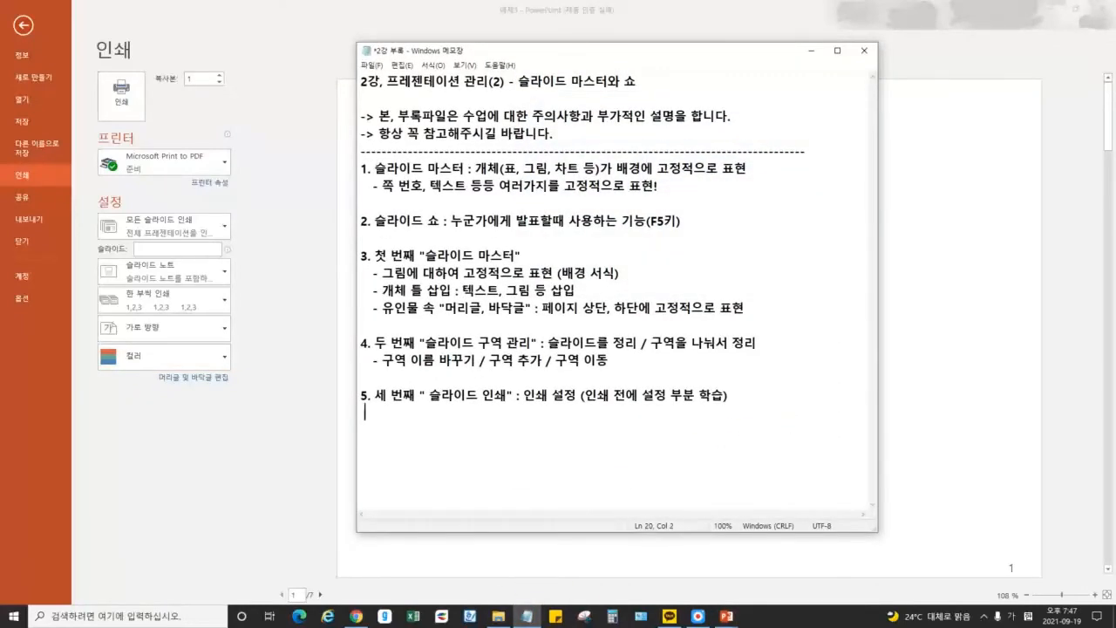
text(자격증 시험 : )
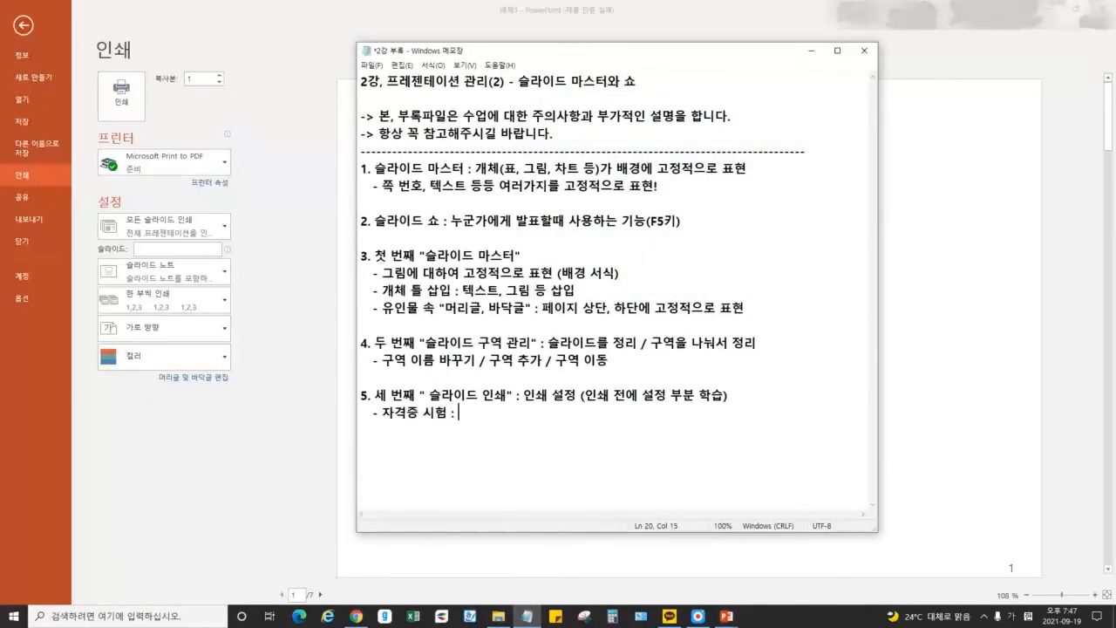
text(슬라이드 노트.)
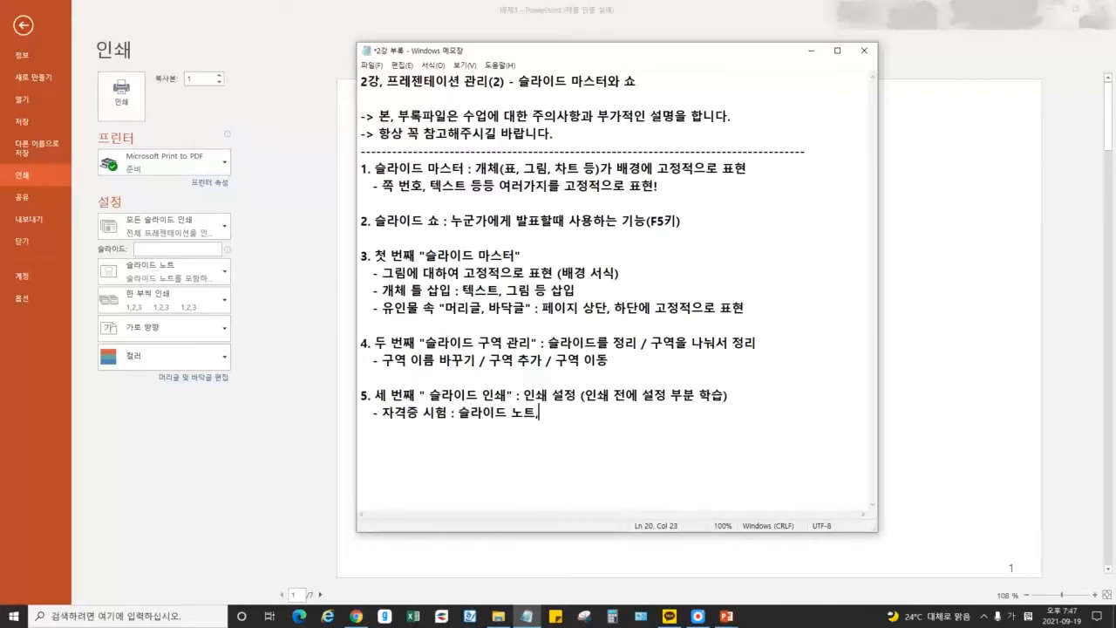
key(BackSpace)
text(등 / )
text(한 부씩)
text( 인쇄)
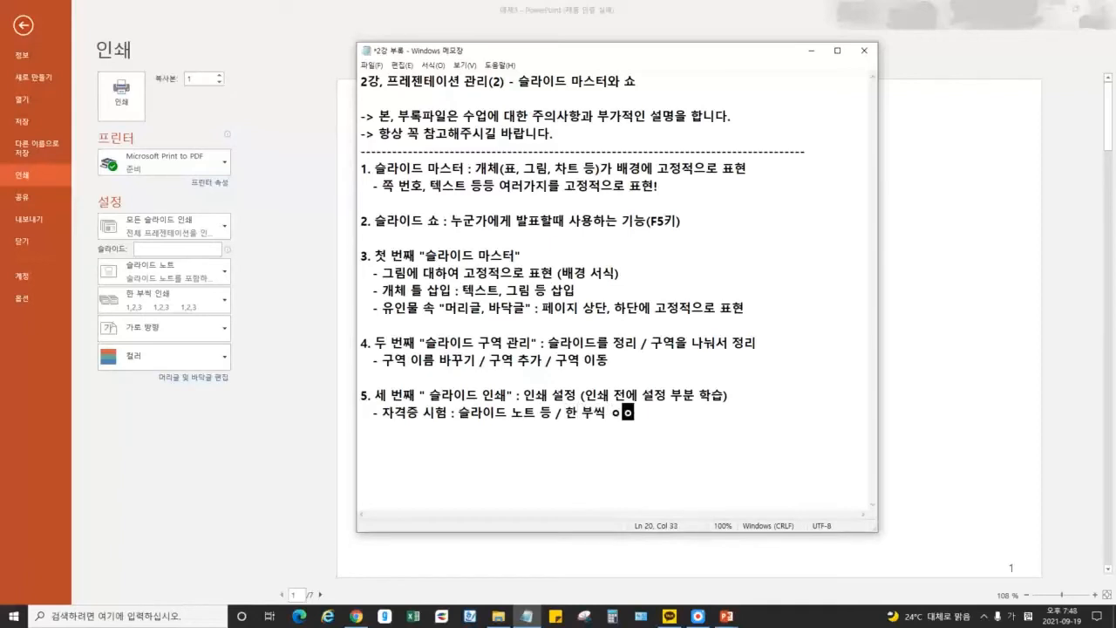
text( 안함)
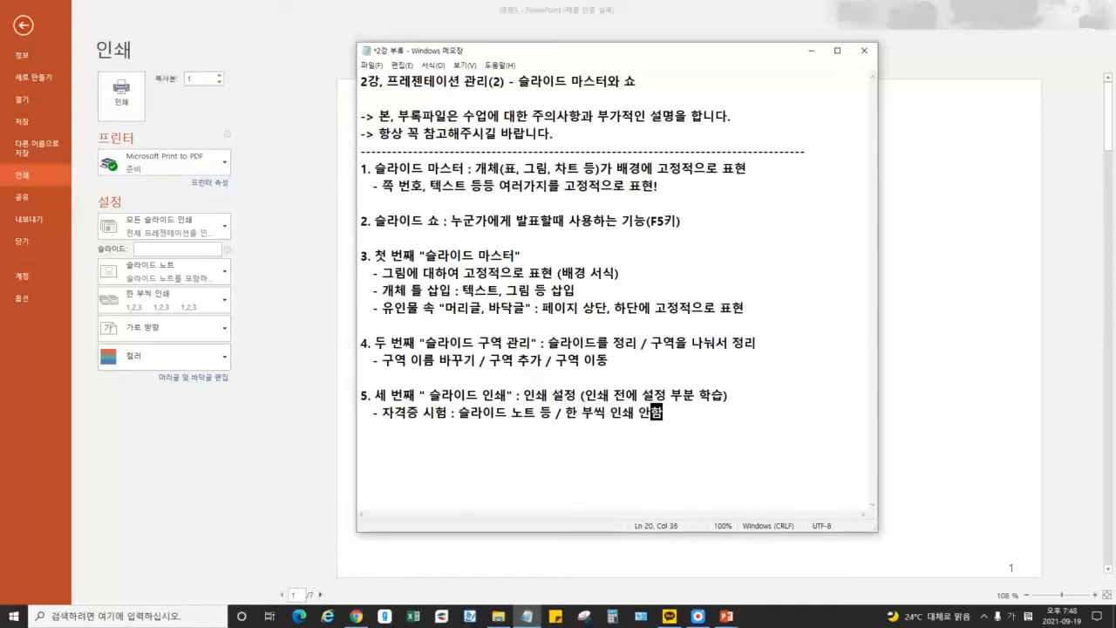
text( 설ㅈ정 / 가로)
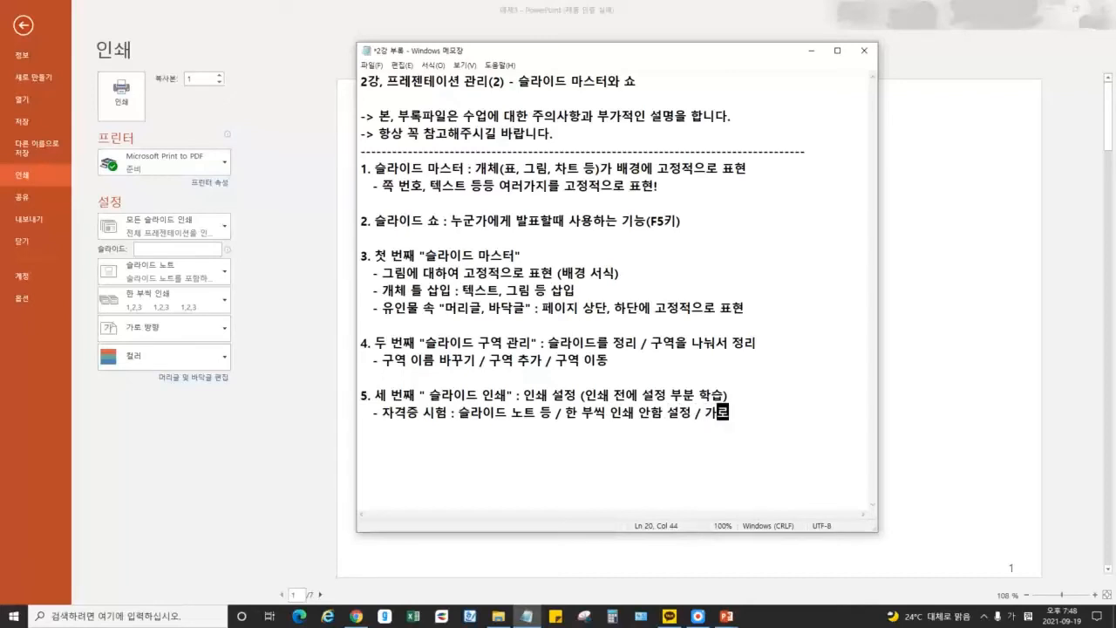
text(, ㅅ세로 / 컬러, 회색조등)
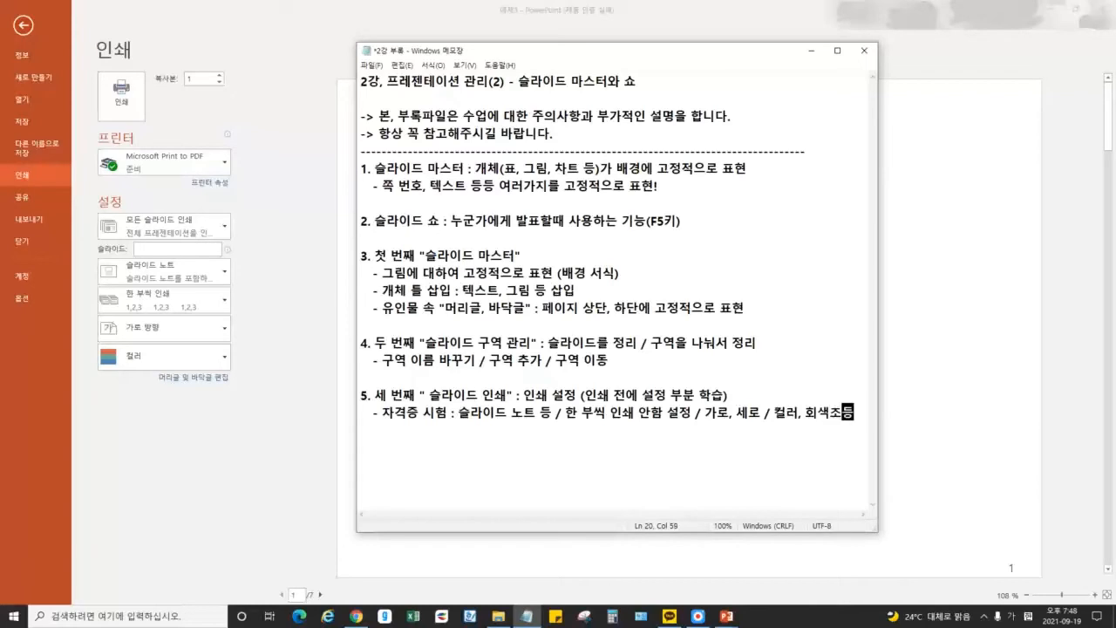
text(등)
Return to 예제3, recheck its print settings and go back to the slide editing view
click(276, 333)
click(19, 26)
click(12, 12)
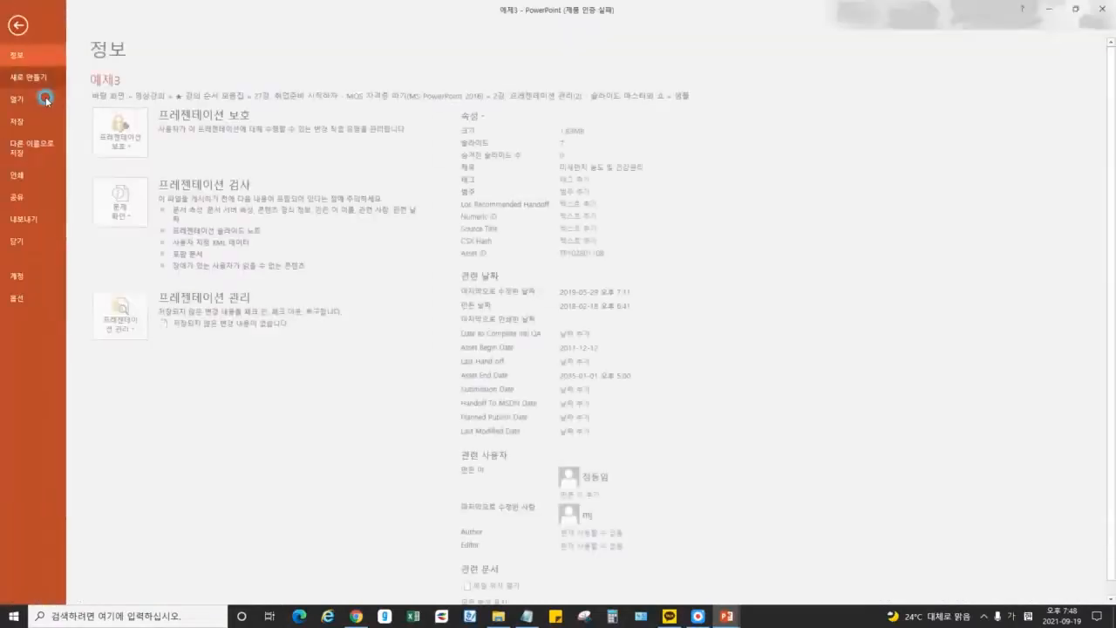
click(41, 177)
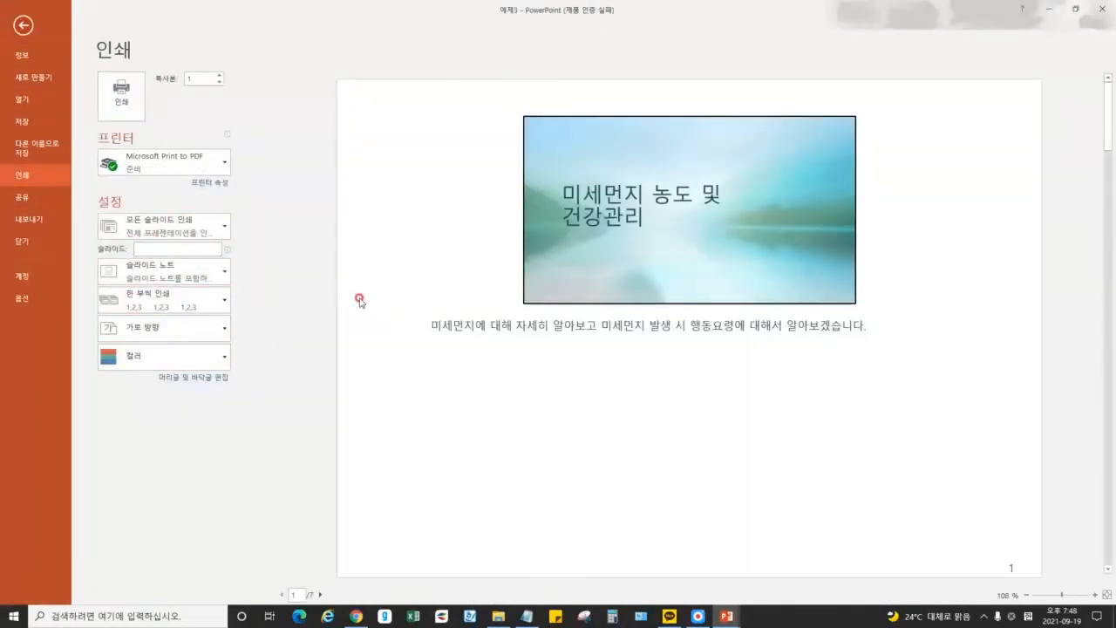
click(23, 25)
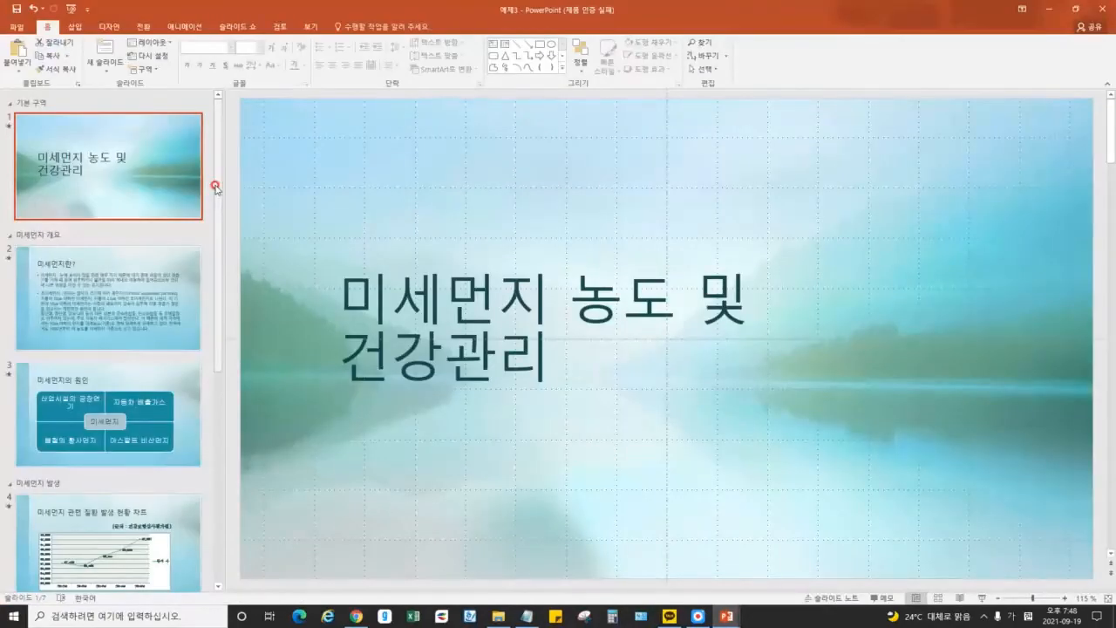
Switch to the lecture presentation 2강 and review the two bullet lines on slide masters and slide shows on slide 2
mouse_move(725, 616)
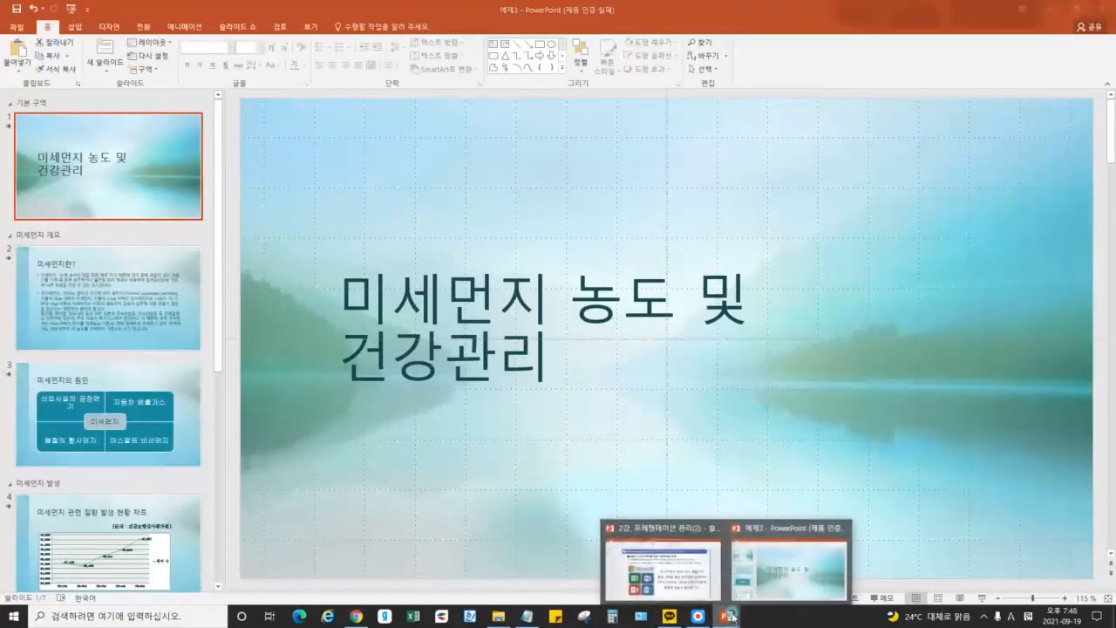
click(674, 573)
double_click(870, 238)
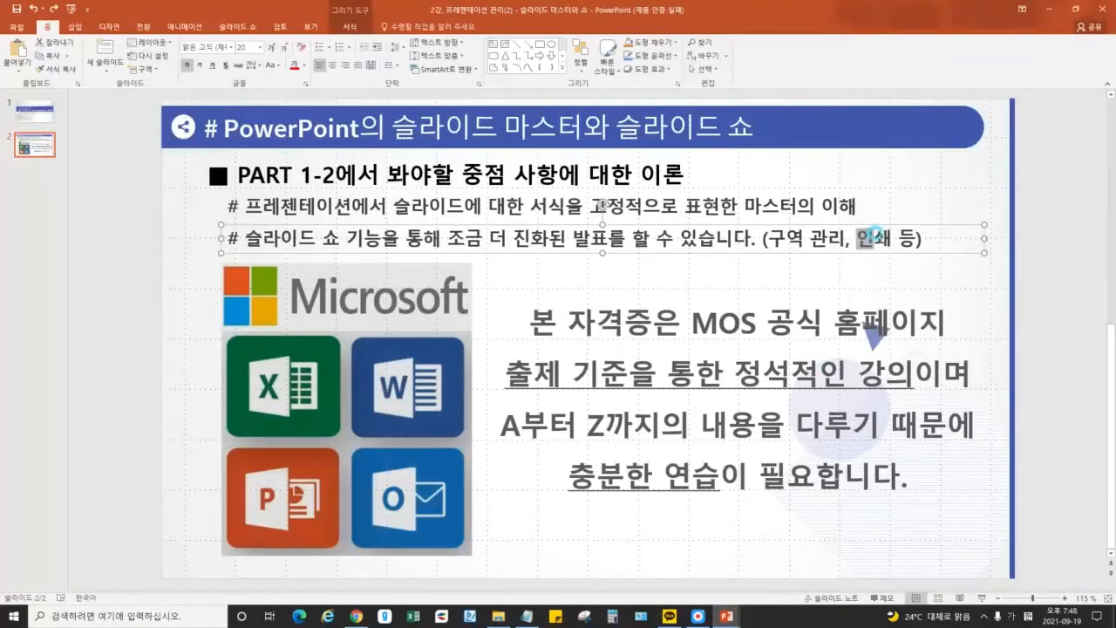
click(872, 238)
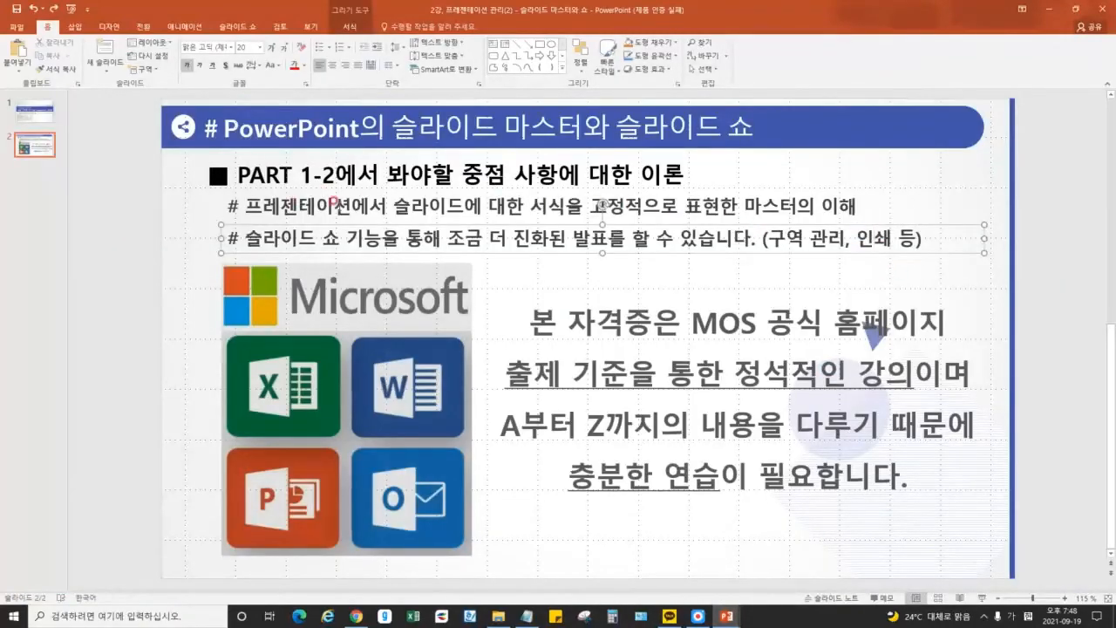
drag(397, 206, 631, 207)
click(506, 206)
drag(769, 240, 886, 239)
click(849, 240)
drag(246, 238, 325, 238)
click(300, 238)
In the Notepad file, start a new item below item 5 with "6. 네 번째 "슬라이드 쇼""
click(527, 616)
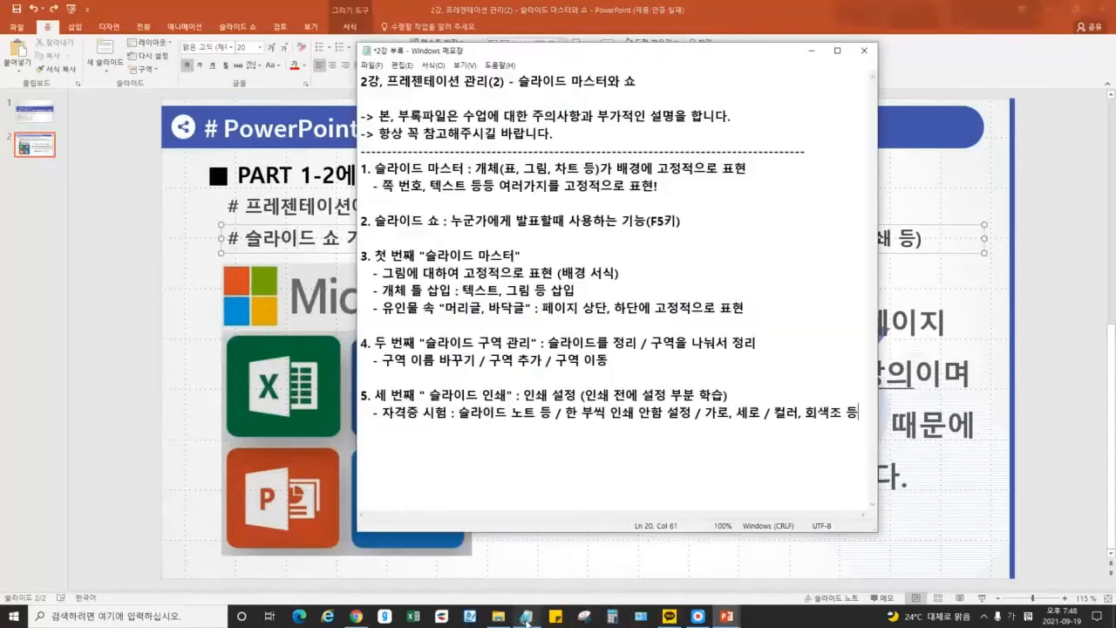
key(Return)
text(6. 네 번째 ")
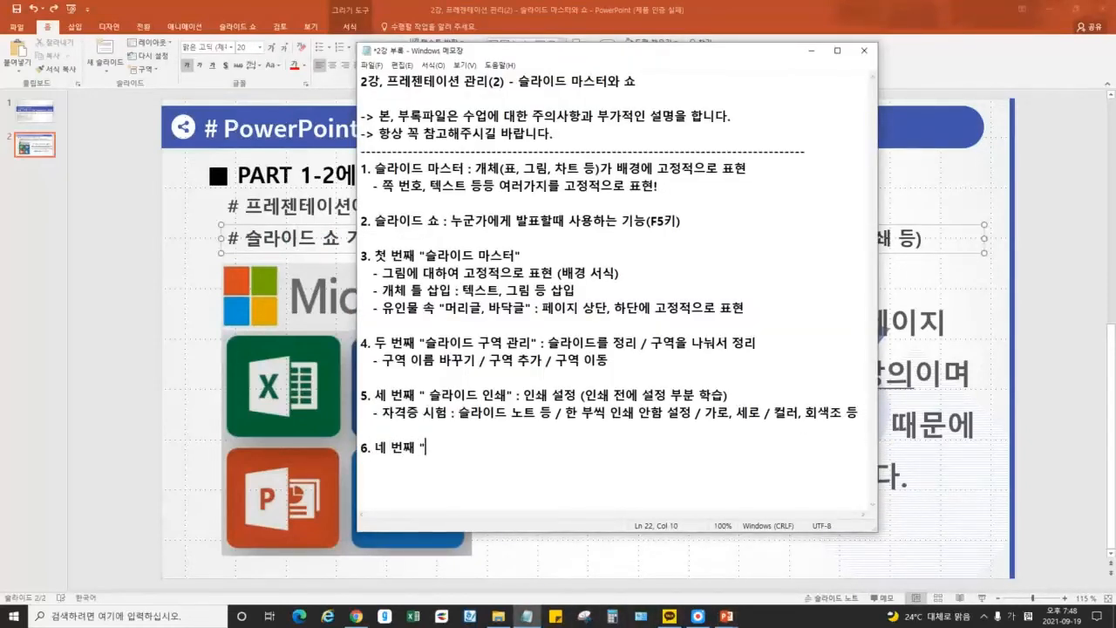
text(슬라이드 쇼")
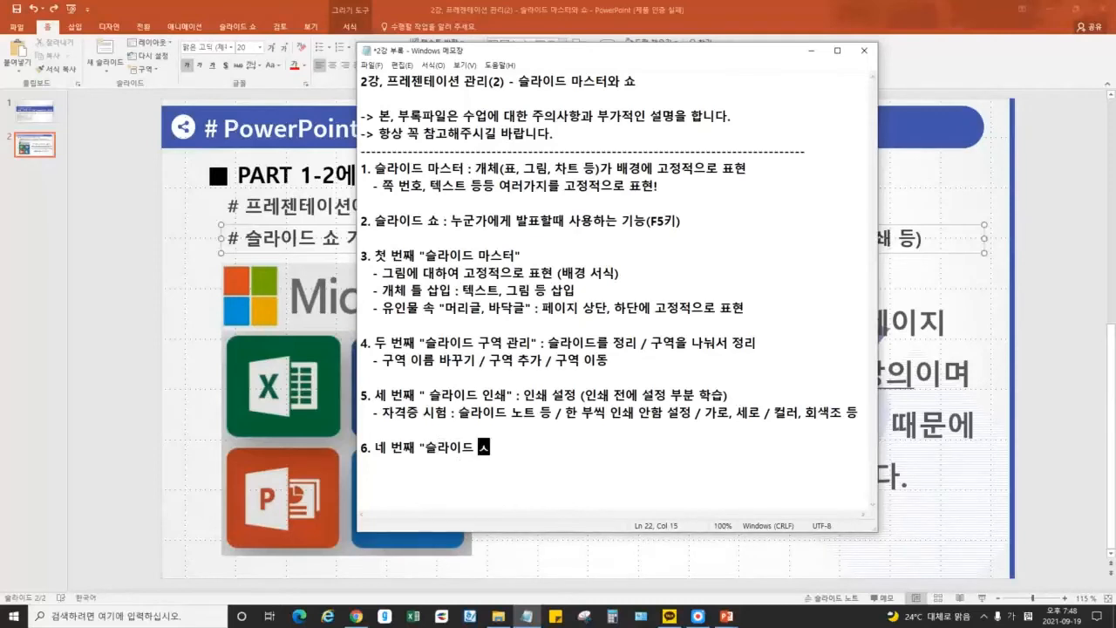
Remove the stray space before 슬라이드 인쇄 inside the quotation marks of item 5
key(Up)
key(Up)
key(Up)
key(BackSpace)
key(BackSpace)
text(슬)
Complete the item 6 heading with ": F5키 / 남들에게 발표할 때 조금 더 깔끔하게 발표"
key(Down)
key(Down)
text(: F65)
text( /)
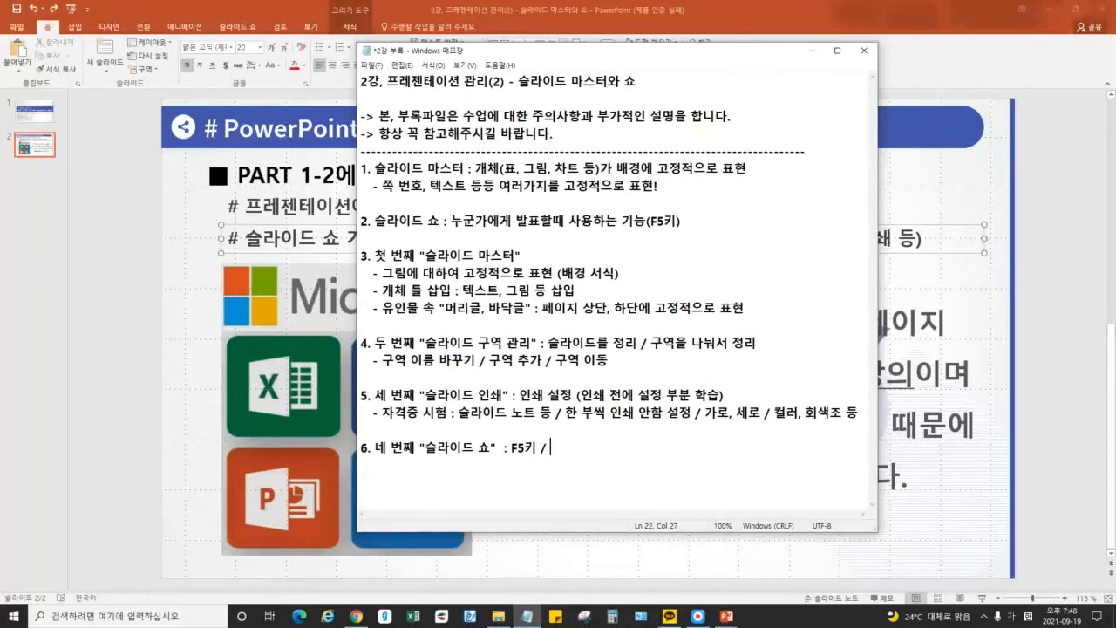
text(남들에게 발표할 때 조금 더 )
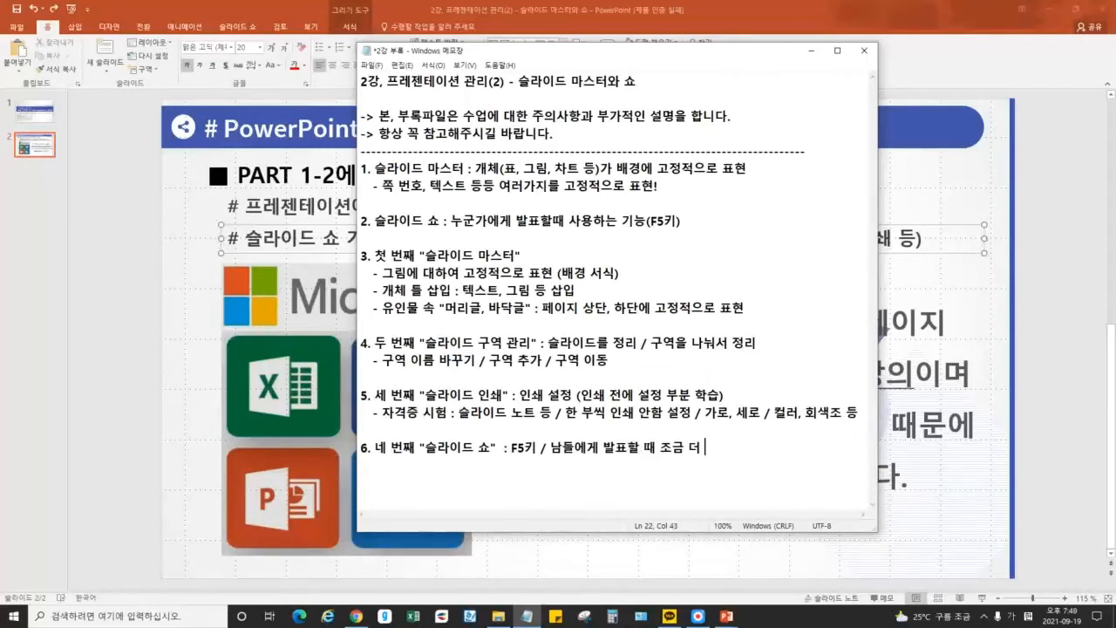
text(깔ㄲ끔하게 발표)
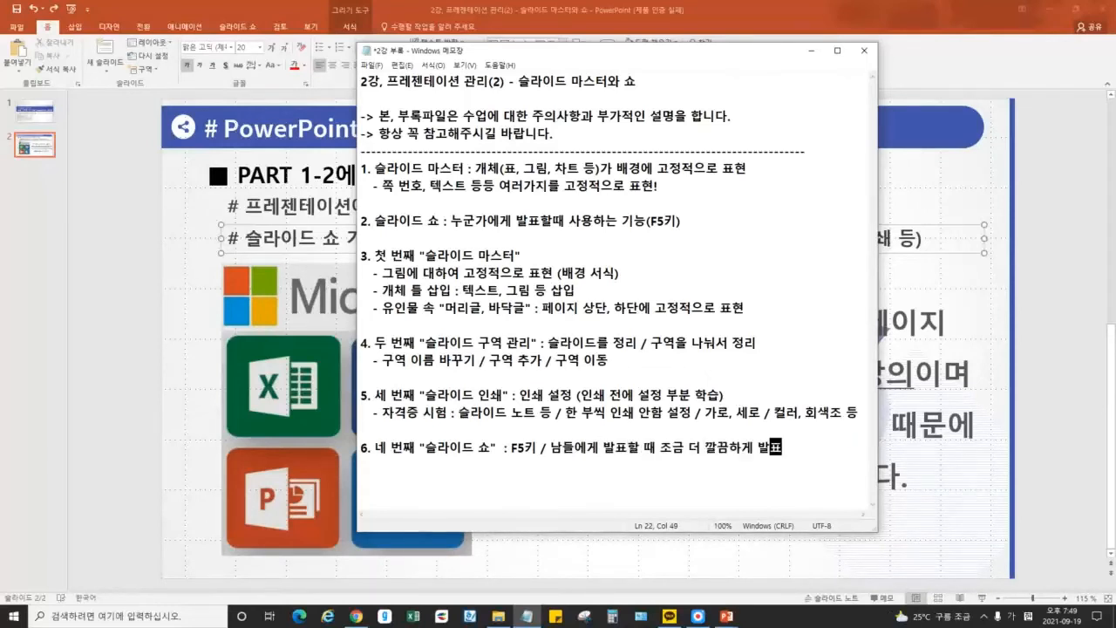
click(807, 444)
key(BackSpace)
key(BackSpace)
key(BackSpace)
key(BackSpace)
key(BackSpace)
key(BackSpace)
Under item 6, add the line "- 슬라이드 전환이 시간에 맞게 전환 (예를 들어, 슬라이드 쇼 시간 3초)"
key(Return)
text(- 시작)
key(BackSpace)
key(BackSpace)
key(BackSpace)
key(BackSpace)
text(슬라이드 전)
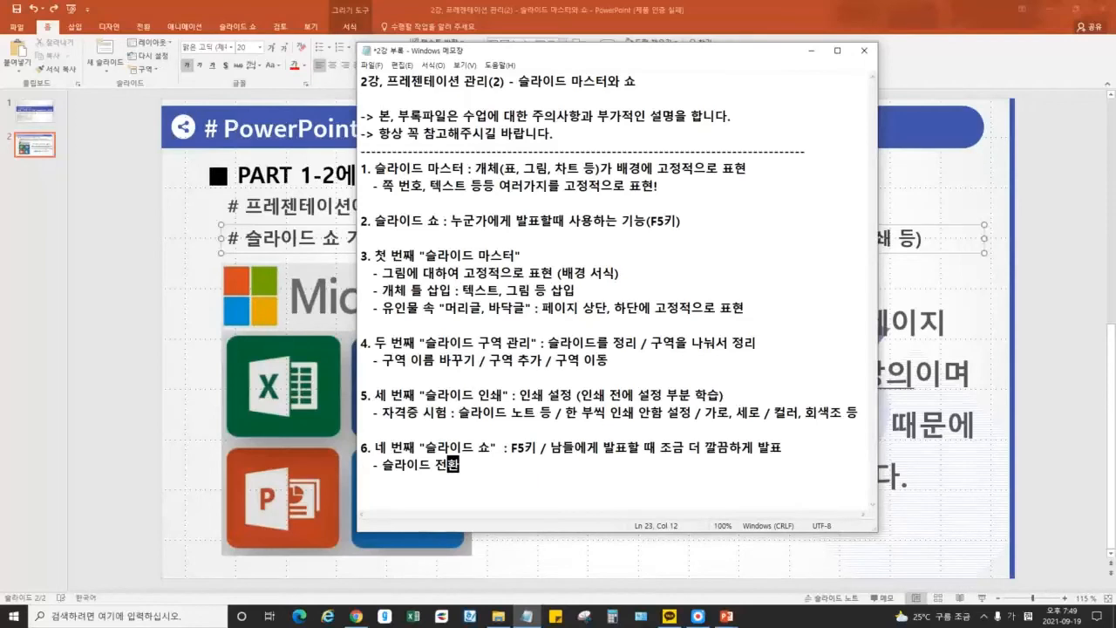
text(환이 시간에)
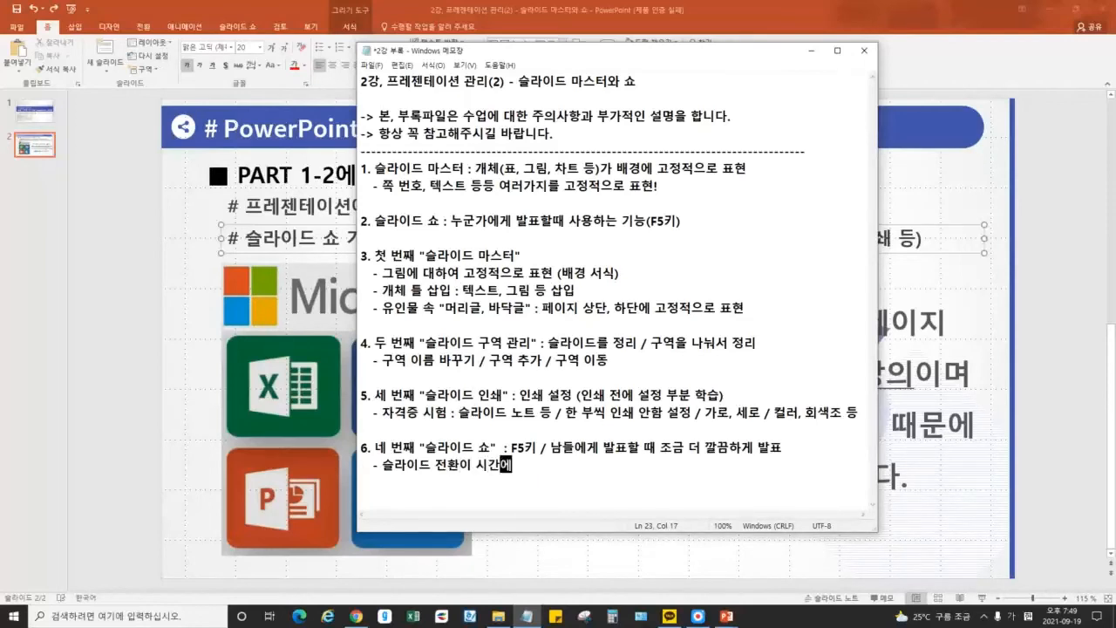
text( 맞게 전환)
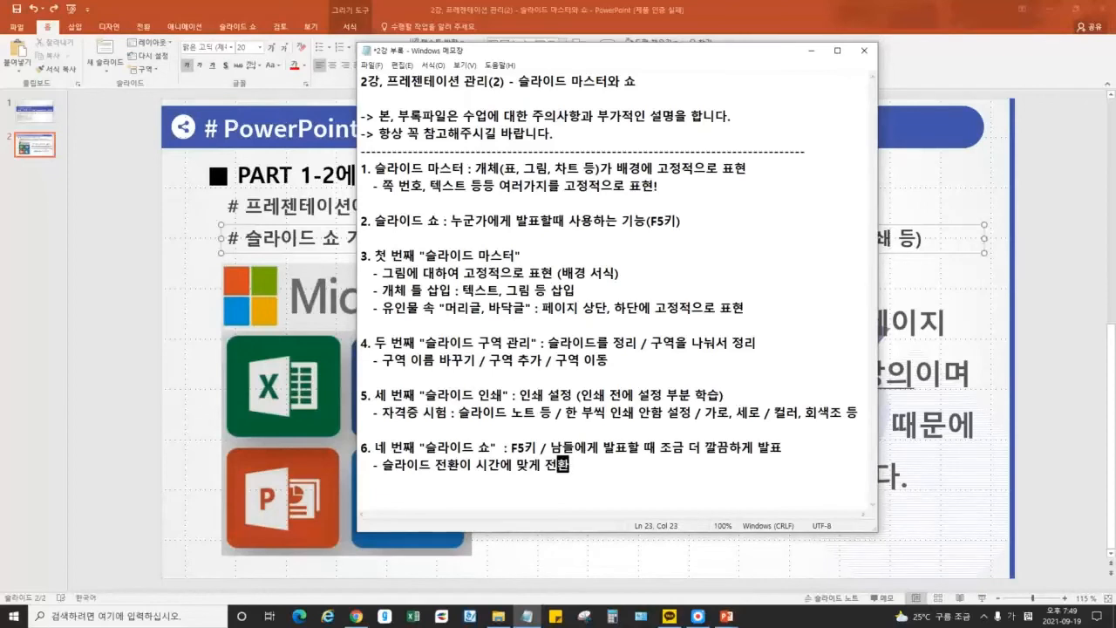
text( (예를 들어)
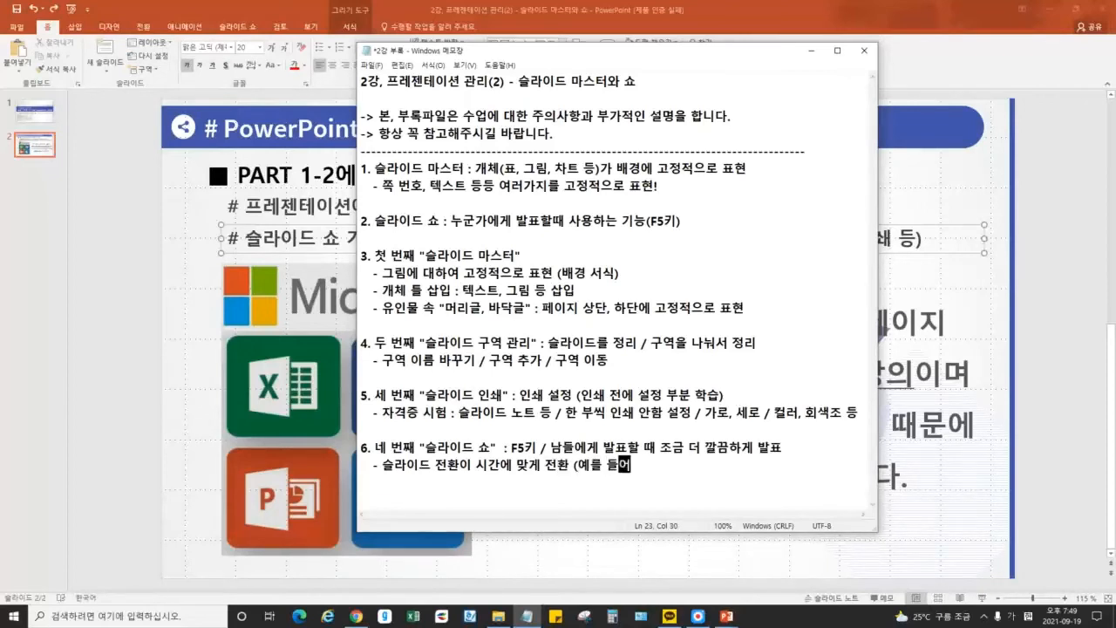
text(, 슬라이드 쇼 시)
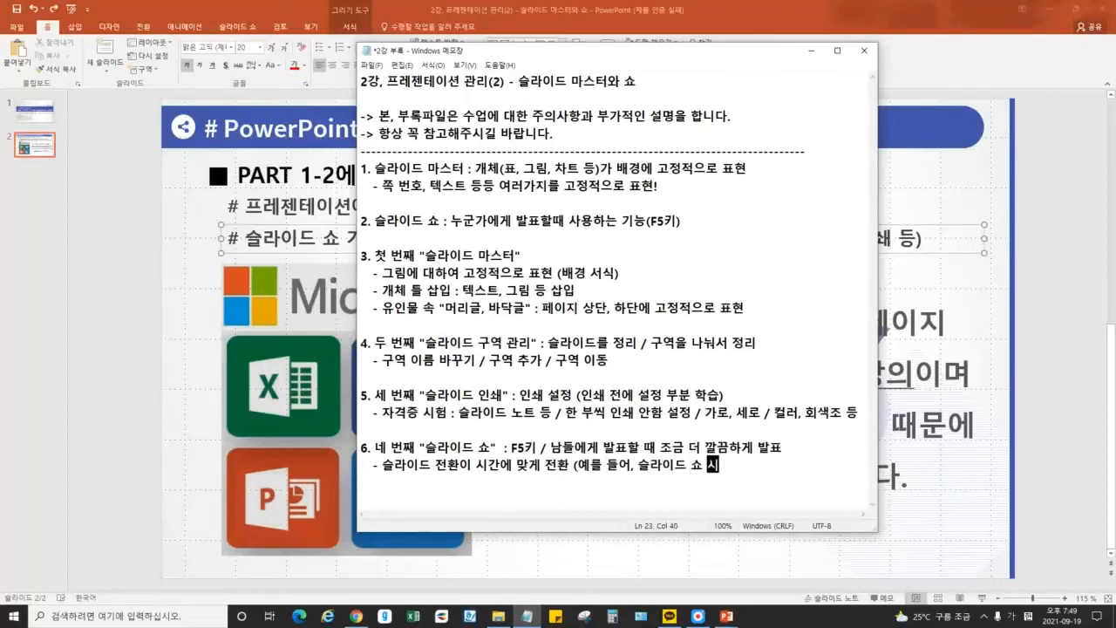
text(간 3ㅊㅗ))
Look over both slides of the lecture presentation, and switch back to 예제3 with the cursor in the title of slide 1
click(96, 171)
click(28, 123)
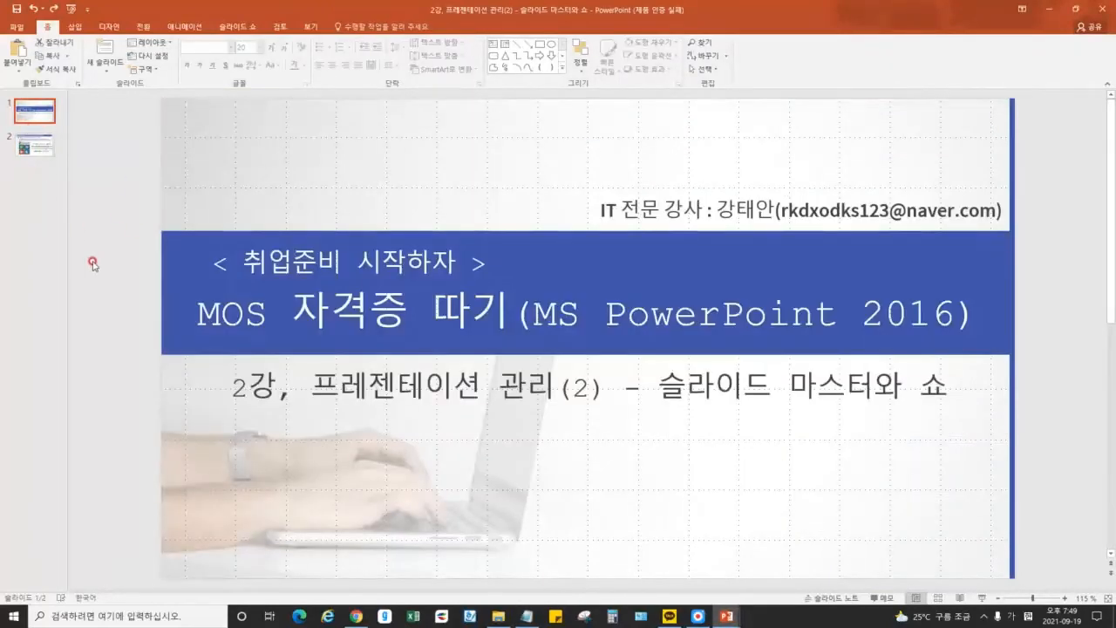
click(33, 145)
click(35, 114)
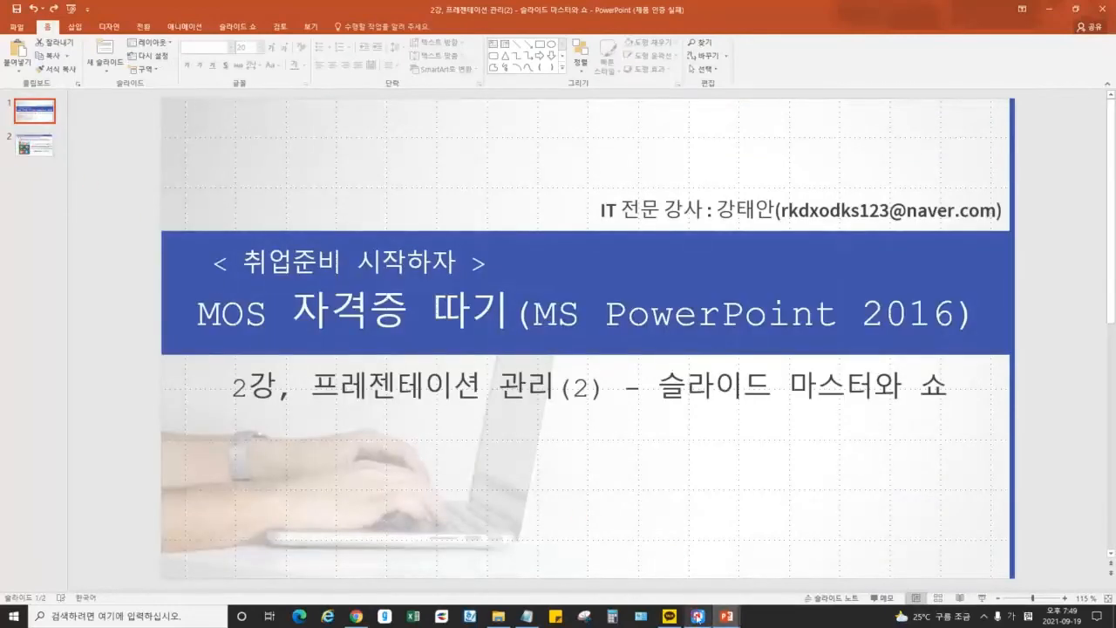
mouse_move(725, 616)
click(758, 563)
click(436, 293)
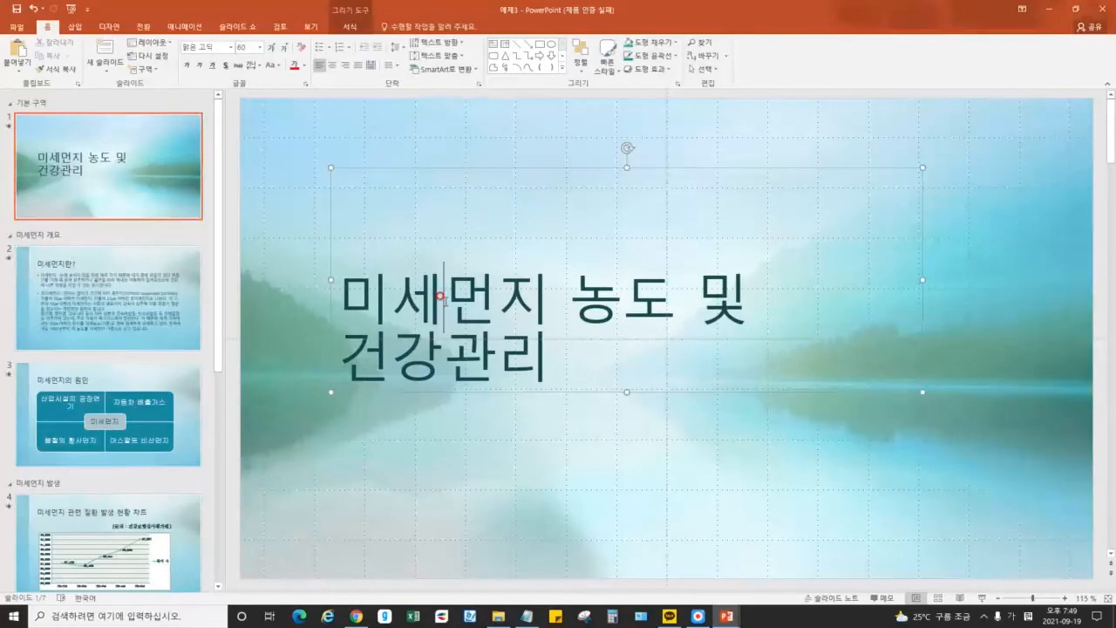
Start the 예제3 slide show from the first slide in presenter view
click(535, 456)
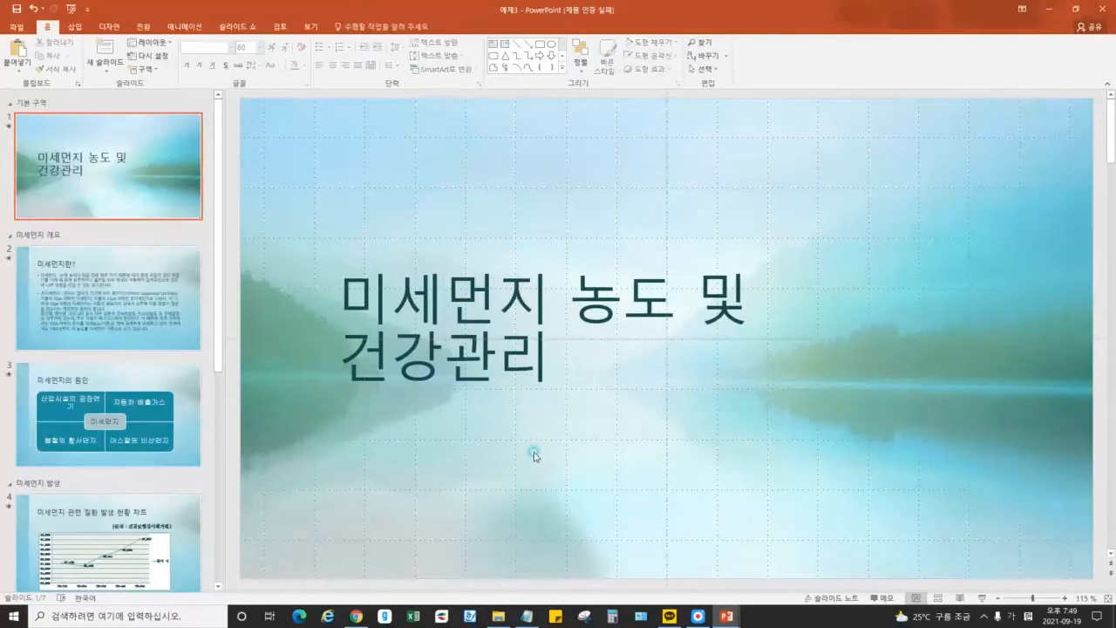
click(241, 27)
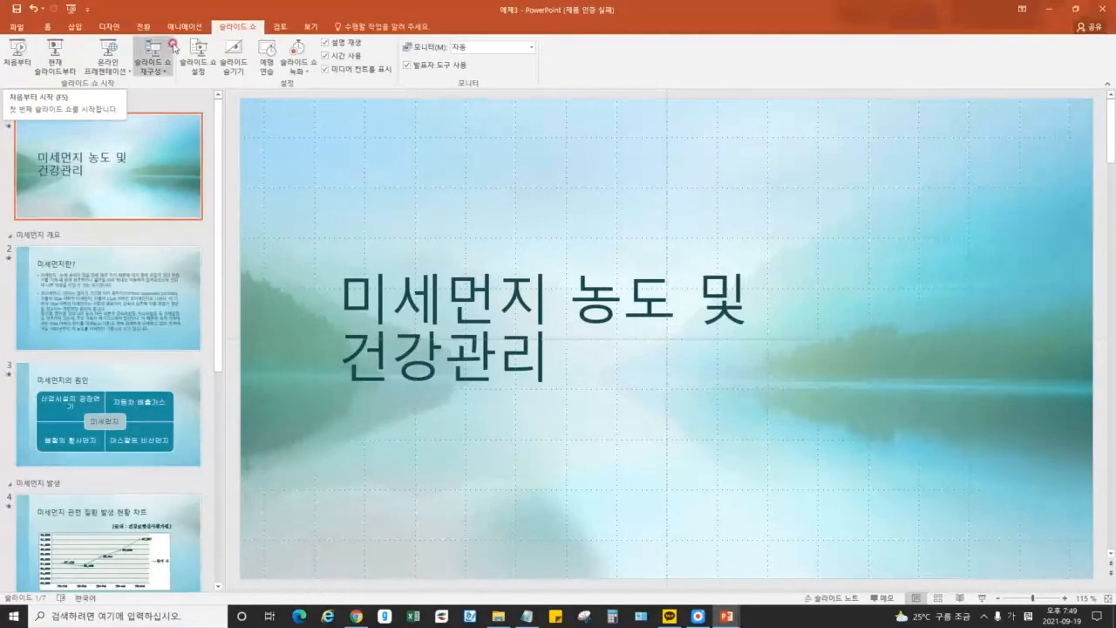
click(14, 54)
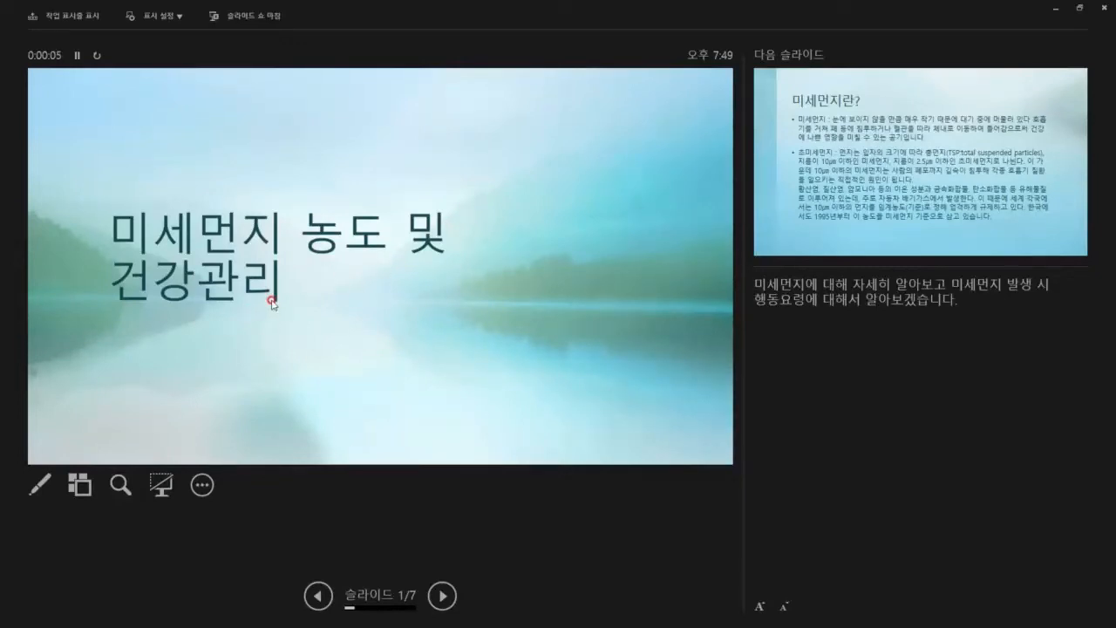
right_click(417, 442)
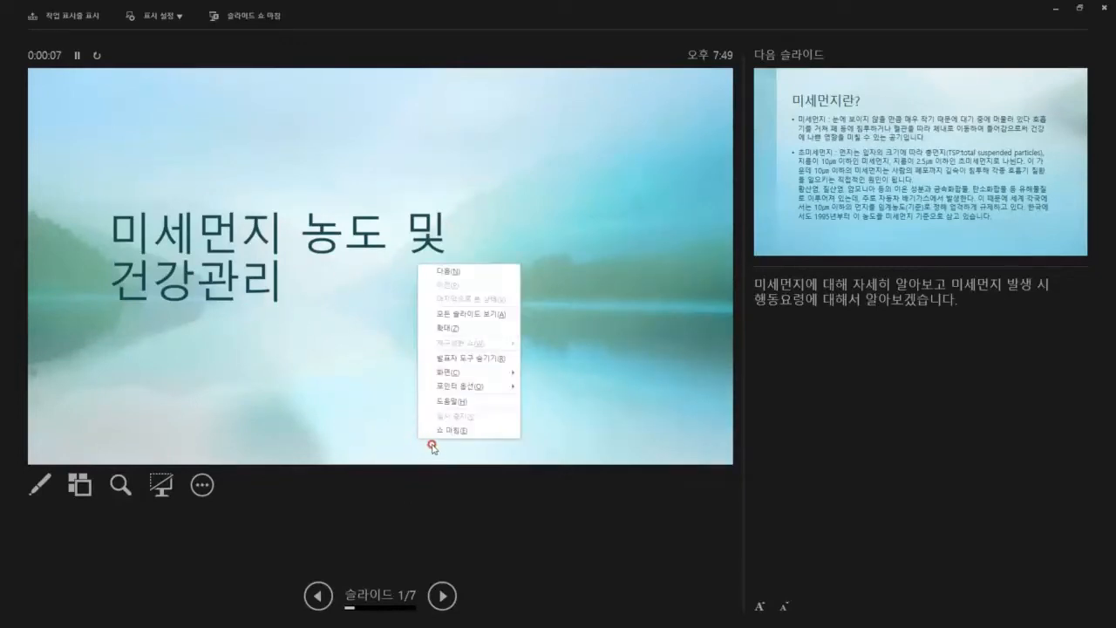
click(339, 401)
With the slide show pen, circle 건강관리 and 농도 in the title and draw a large loop around slide 1
click(49, 488)
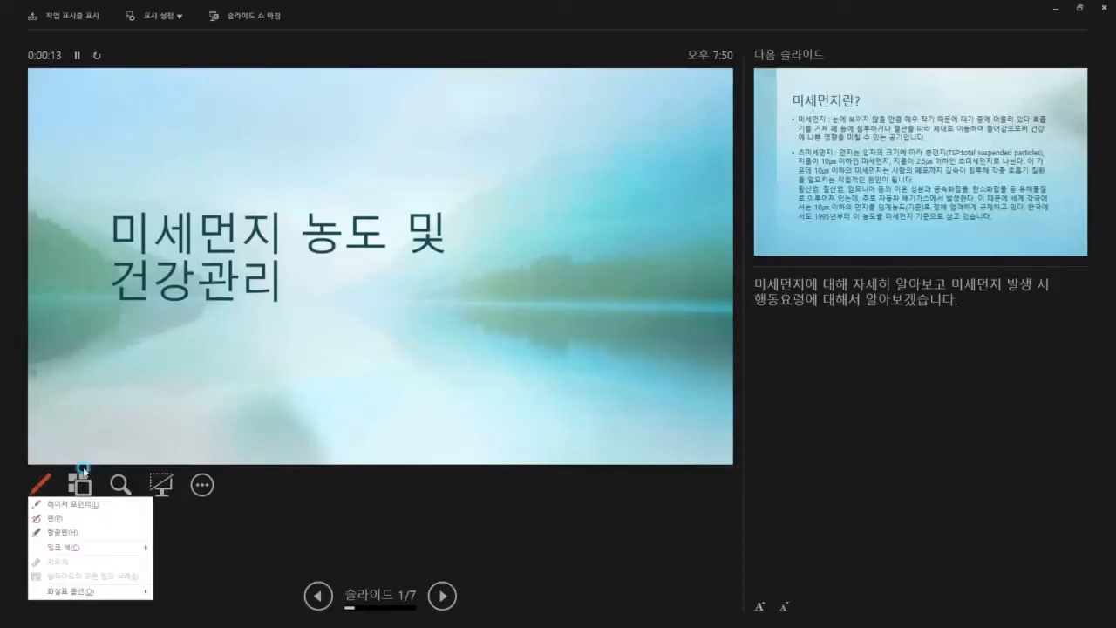
click(66, 518)
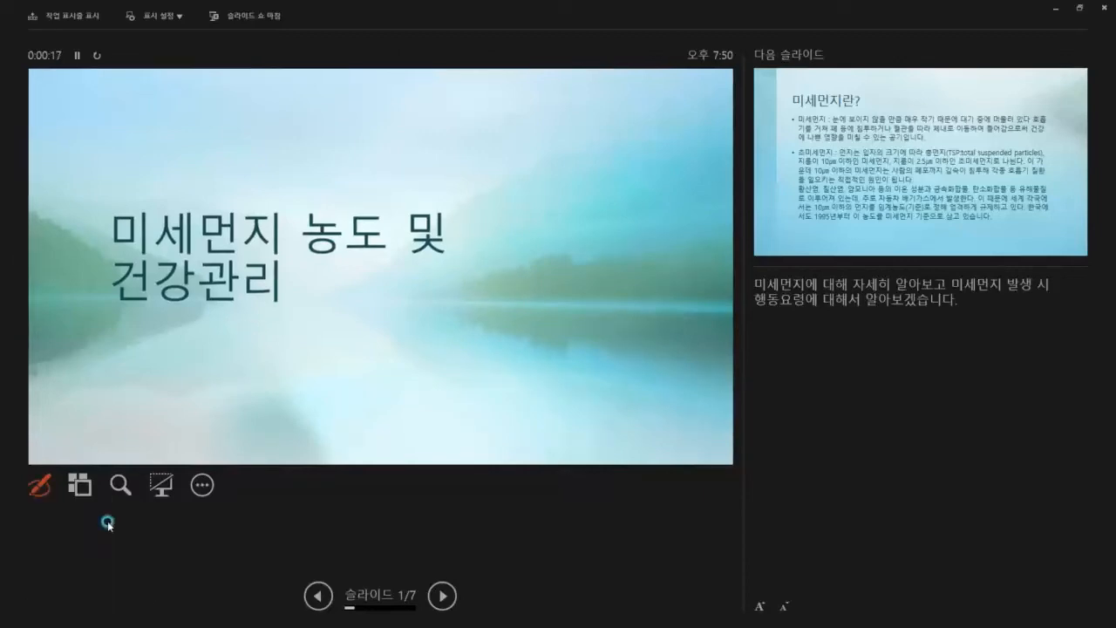
mouse_move(285, 316)
mouse_down()
mouse_move(62, 277)
mouse_move(293, 276)
mouse_move(255, 315)
mouse_up()
mouse_move(403, 251)
mouse_down()
mouse_move(318, 196)
mouse_move(396, 247)
mouse_up()
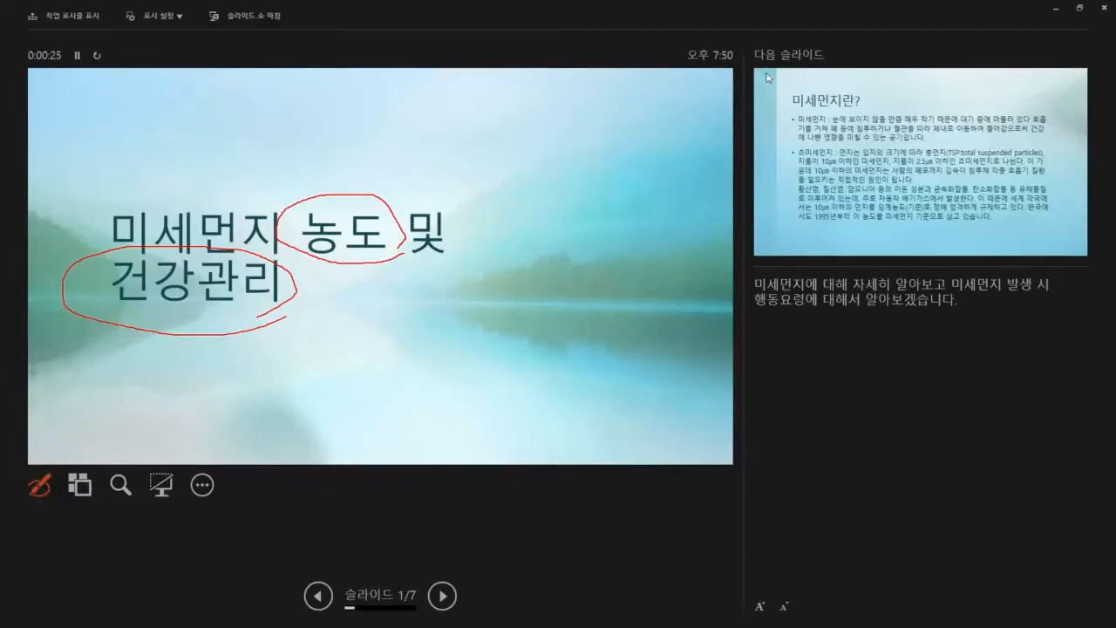
mouse_move(721, 70)
mouse_down()
mouse_move(717, 357)
mouse_move(197, 440)
mouse_move(323, 115)
mouse_move(347, 112)
mouse_up()
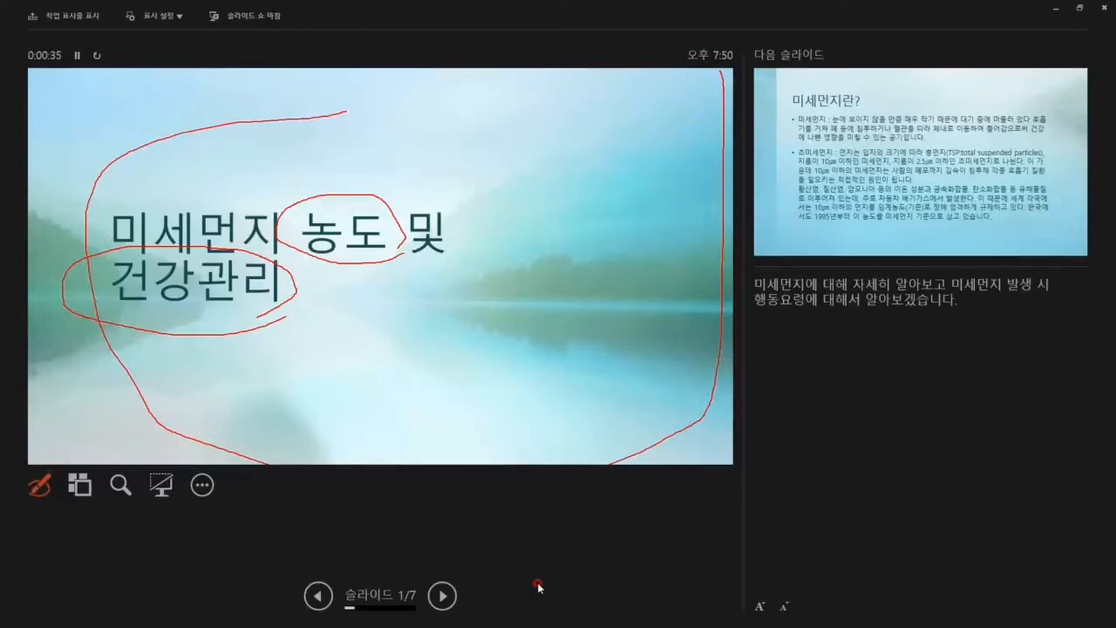
Advance the slide show to slide 5 and circle 외출 후 with the pen
key(Right)
key(Right)
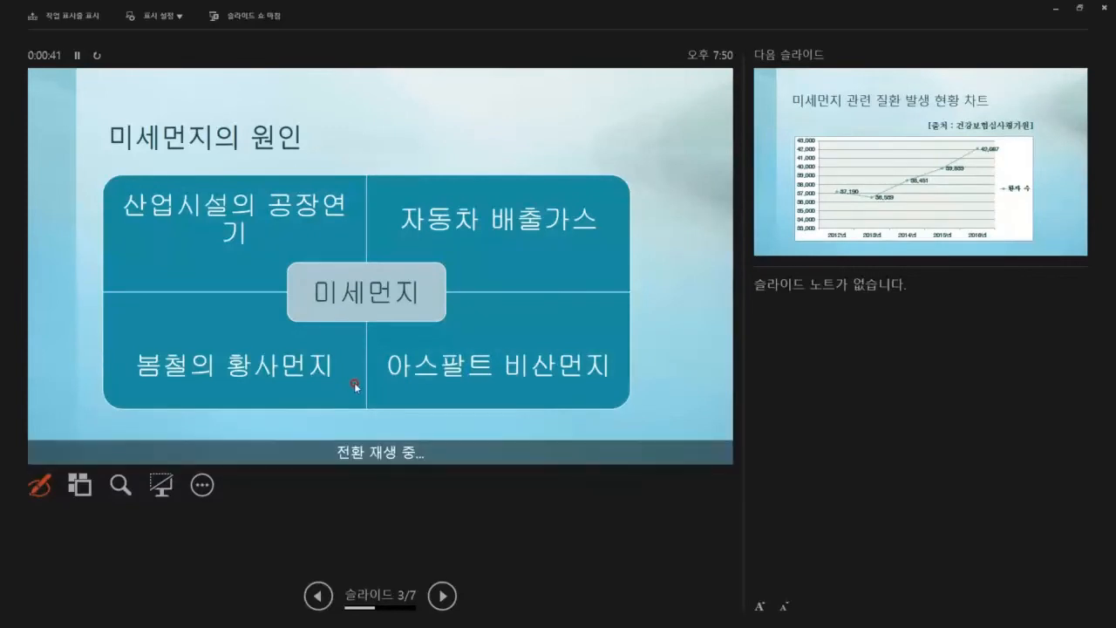
key(Right)
key(Right)
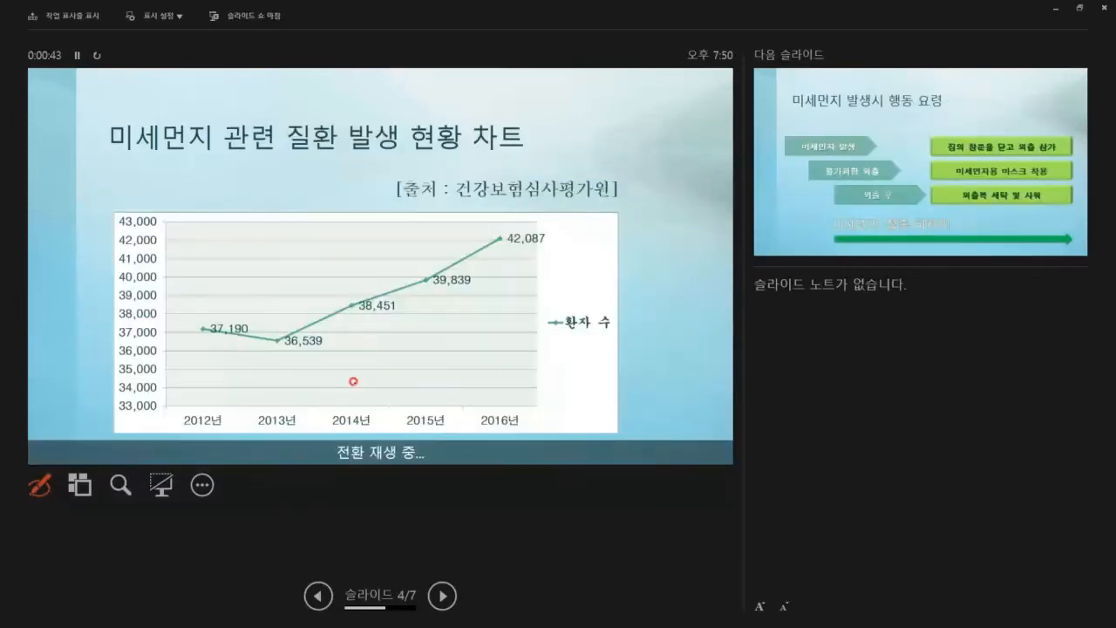
mouse_move(332, 355)
mouse_down()
mouse_move(260, 307)
mouse_move(333, 361)
mouse_up()
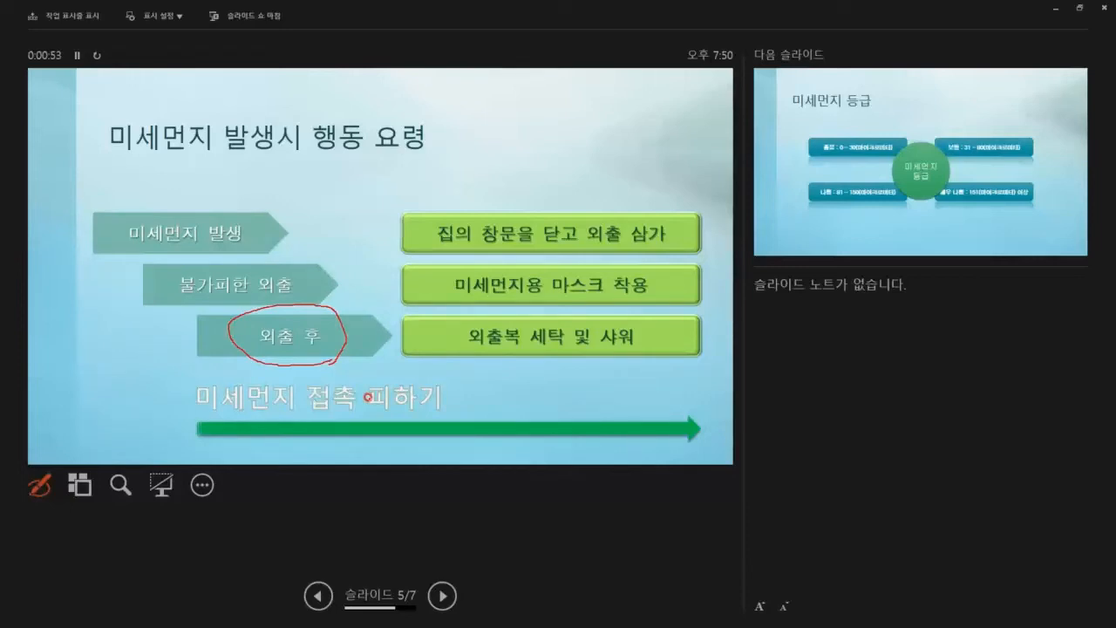
End the slide show without keeping the ink annotations, and return to slide 1
key(Escape)
key(Escape)
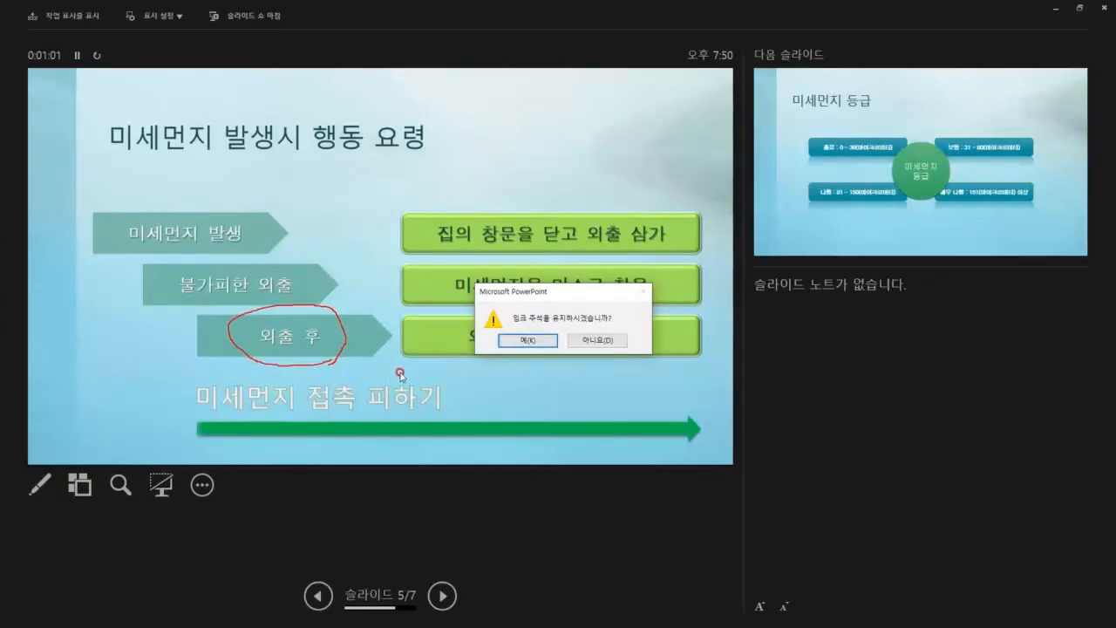
click(609, 341)
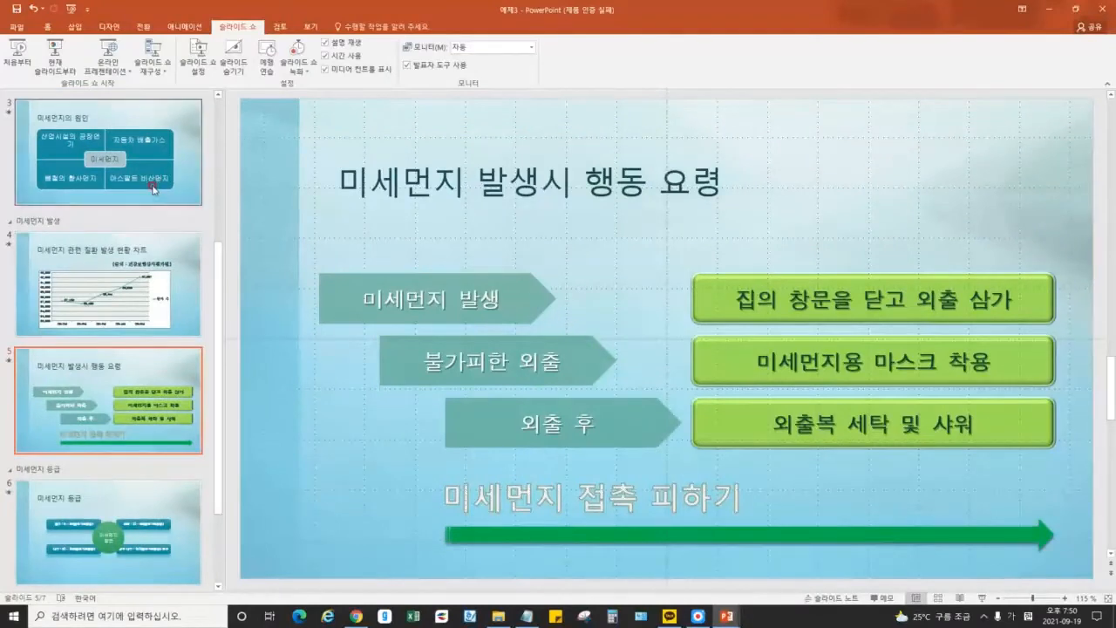
scroll(149, 195, up, 3)
click(149, 196)
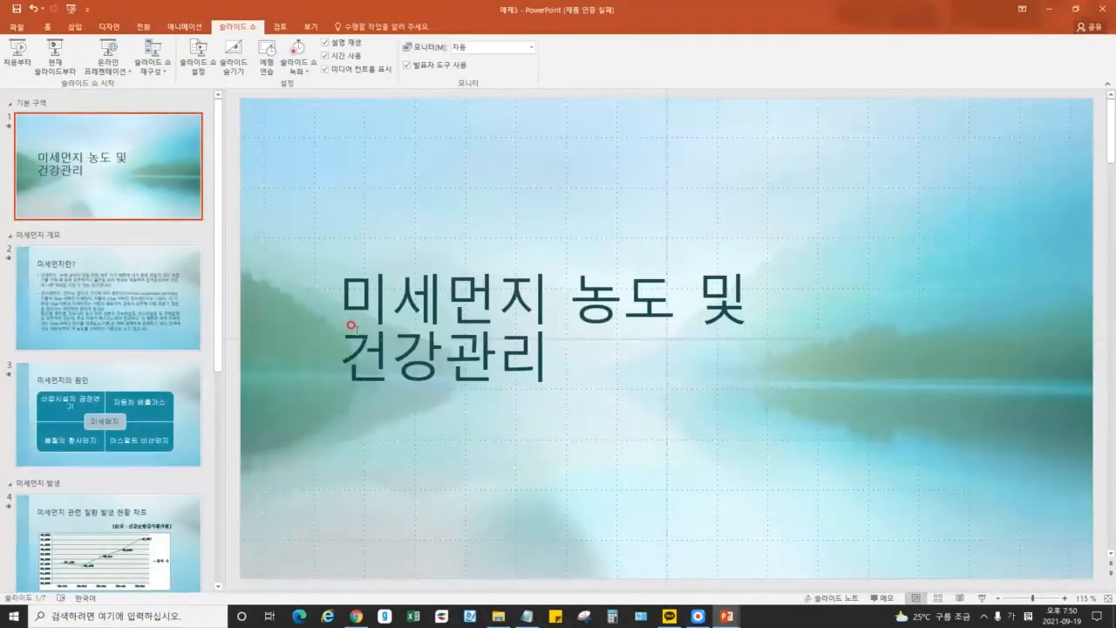
Create a new custom slide show named 발표
click(162, 68)
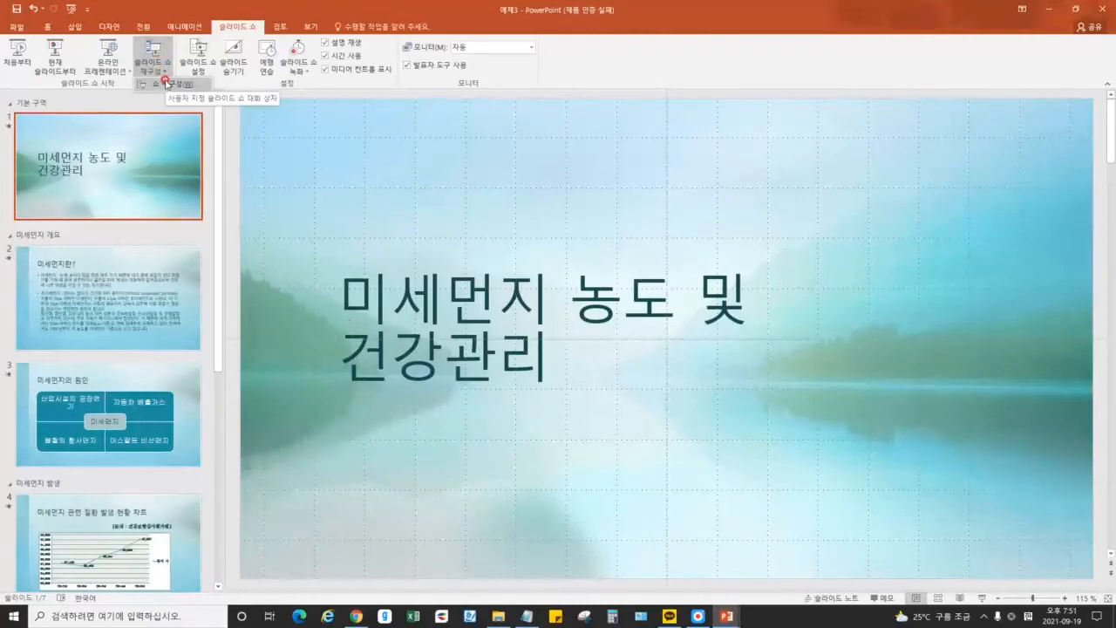
click(167, 84)
drag(515, 251, 602, 242)
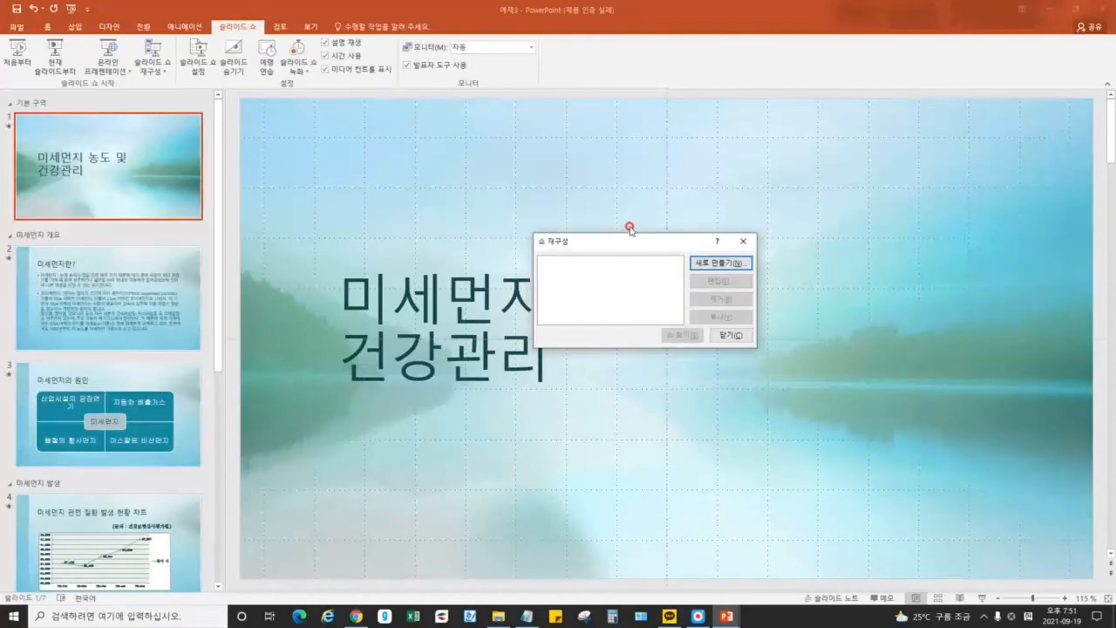
click(726, 263)
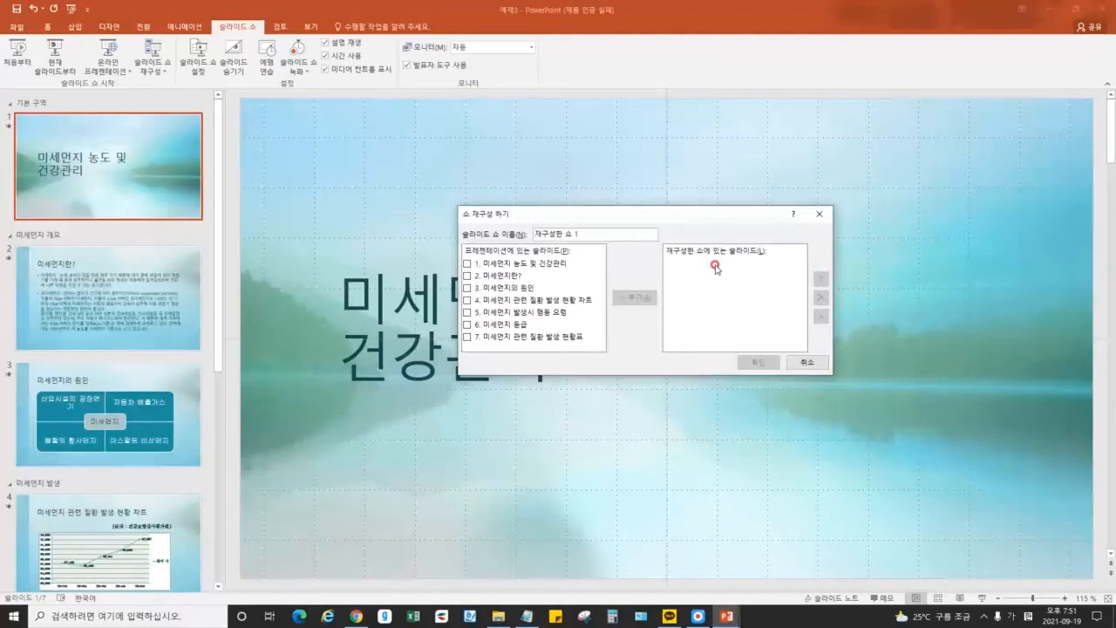
drag(597, 233, 442, 224)
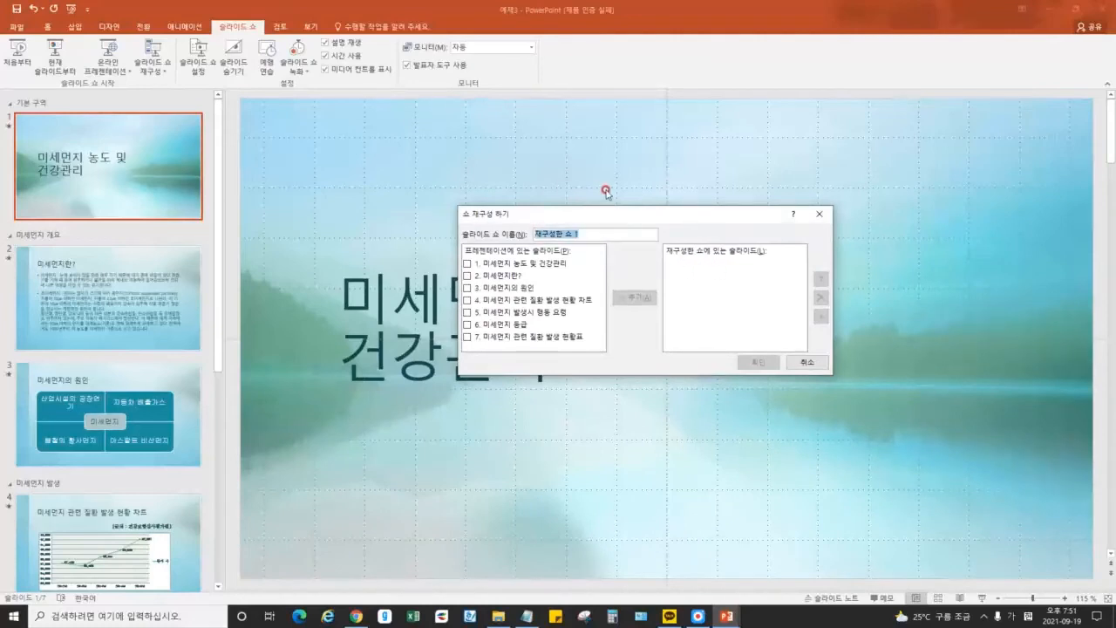
text(미)
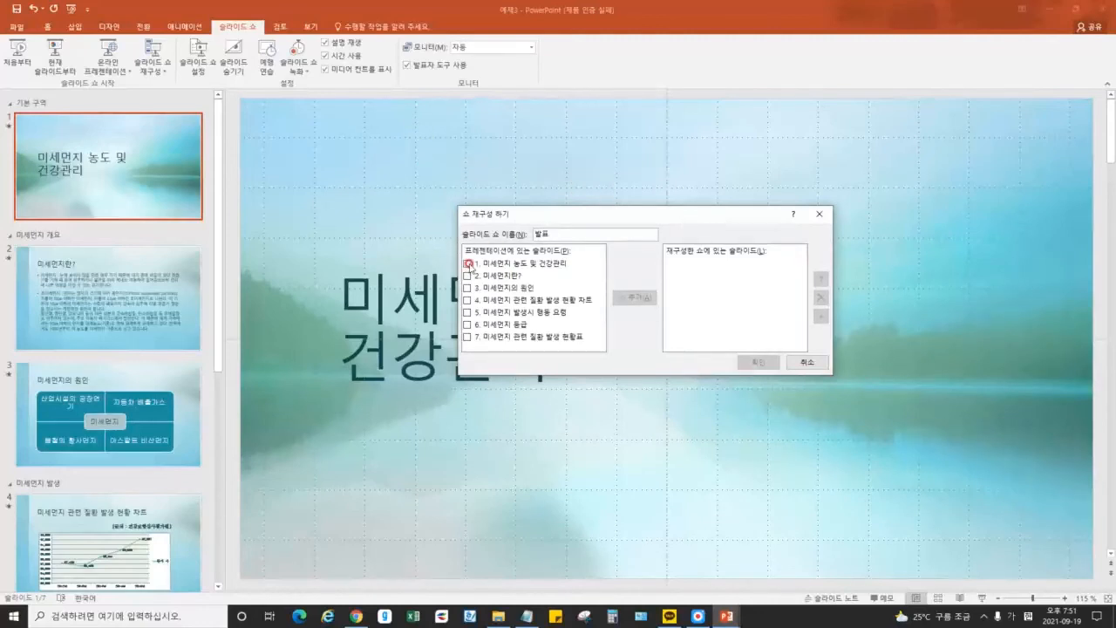
Add slides 1, 2, 3, 4 and 7 to the 발표 custom show and save it
click(469, 265)
click(468, 275)
click(467, 287)
click(468, 277)
click(467, 300)
click(467, 336)
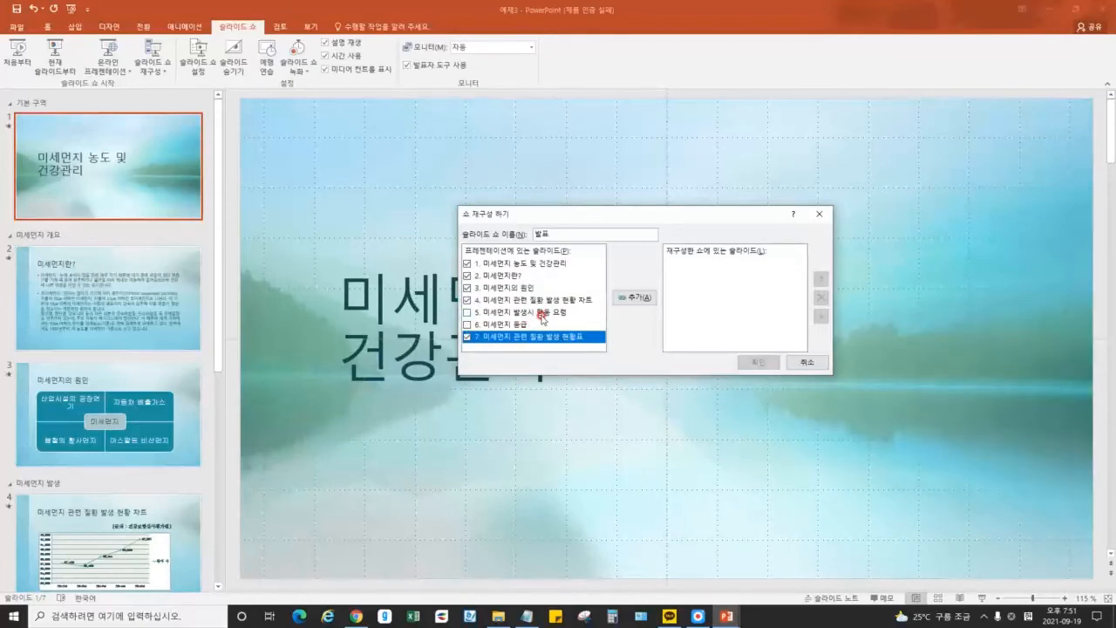
click(635, 297)
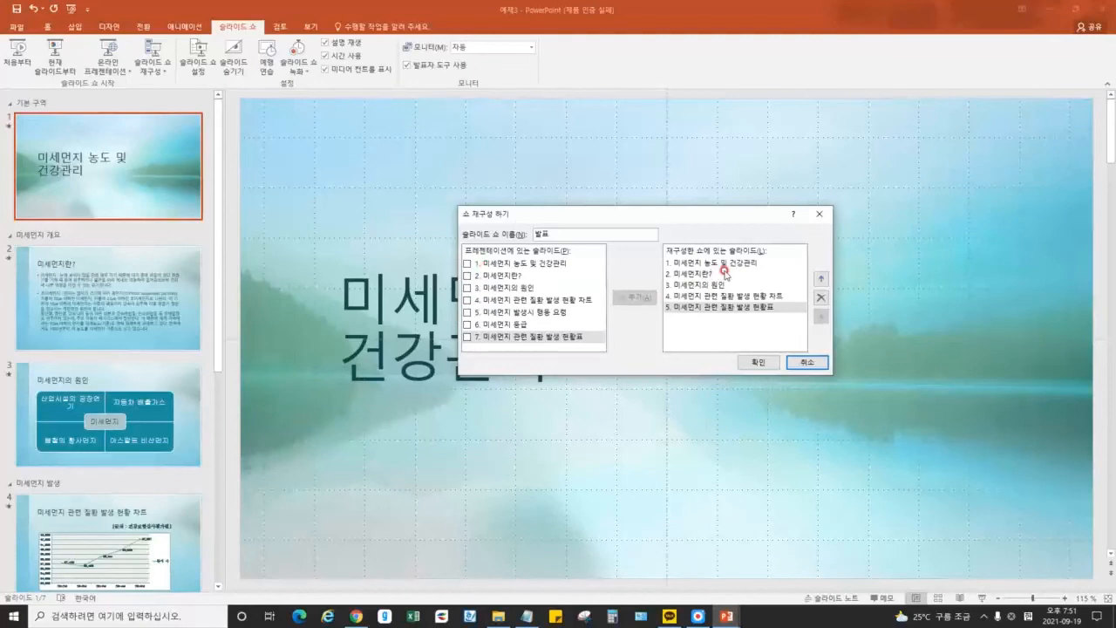
click(758, 363)
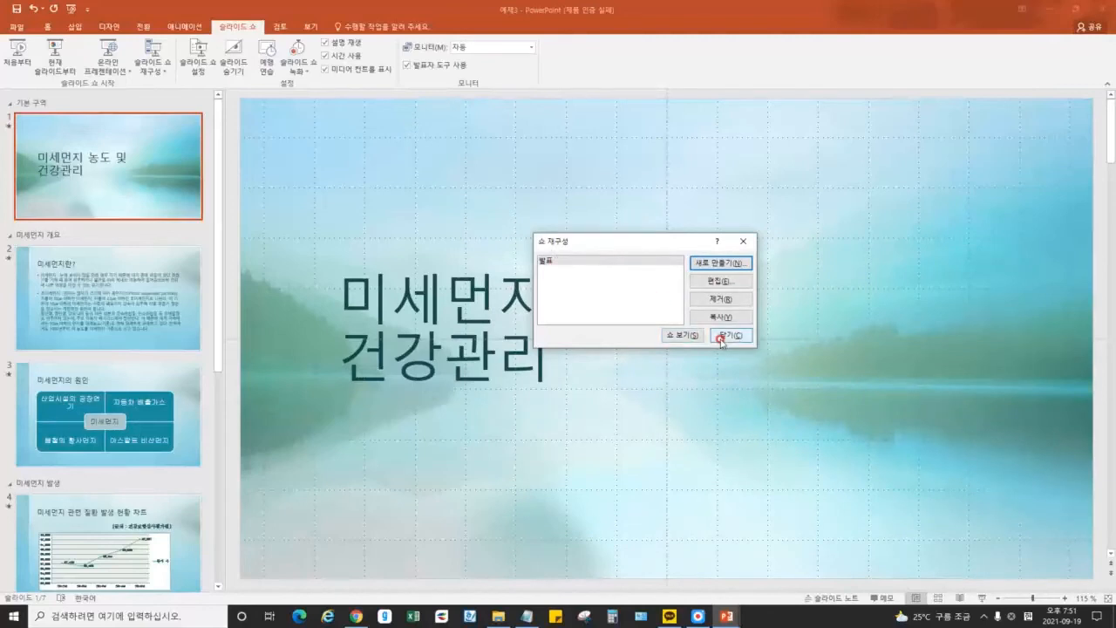
click(727, 336)
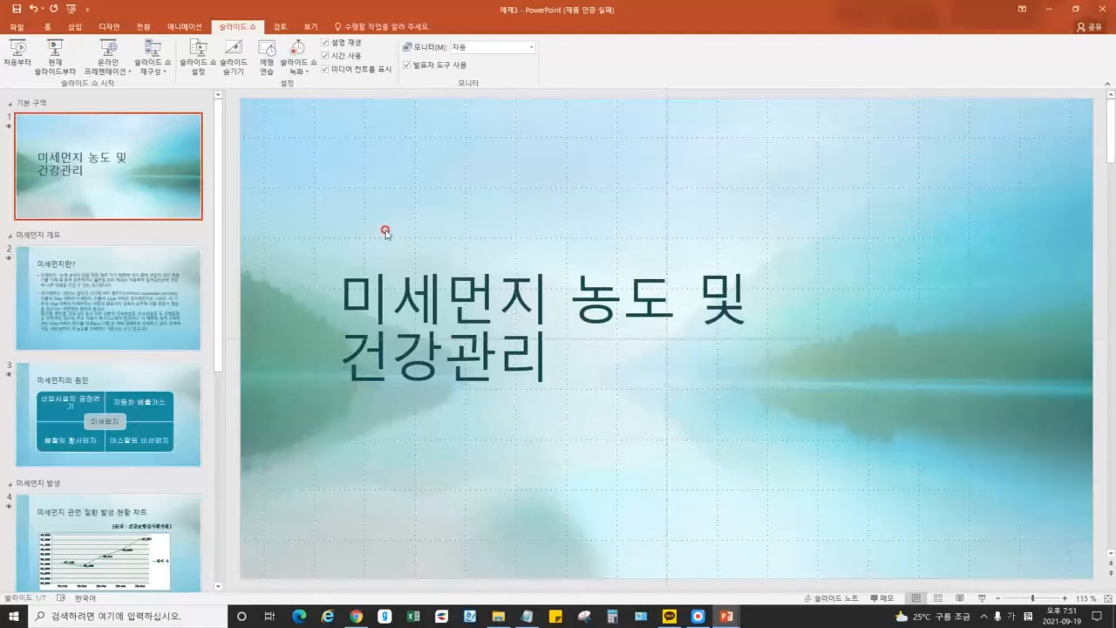
Set up the slide show to run as 웹 형식으로 진행 with slides advanced manually (수동)
click(205, 65)
drag(482, 177, 661, 201)
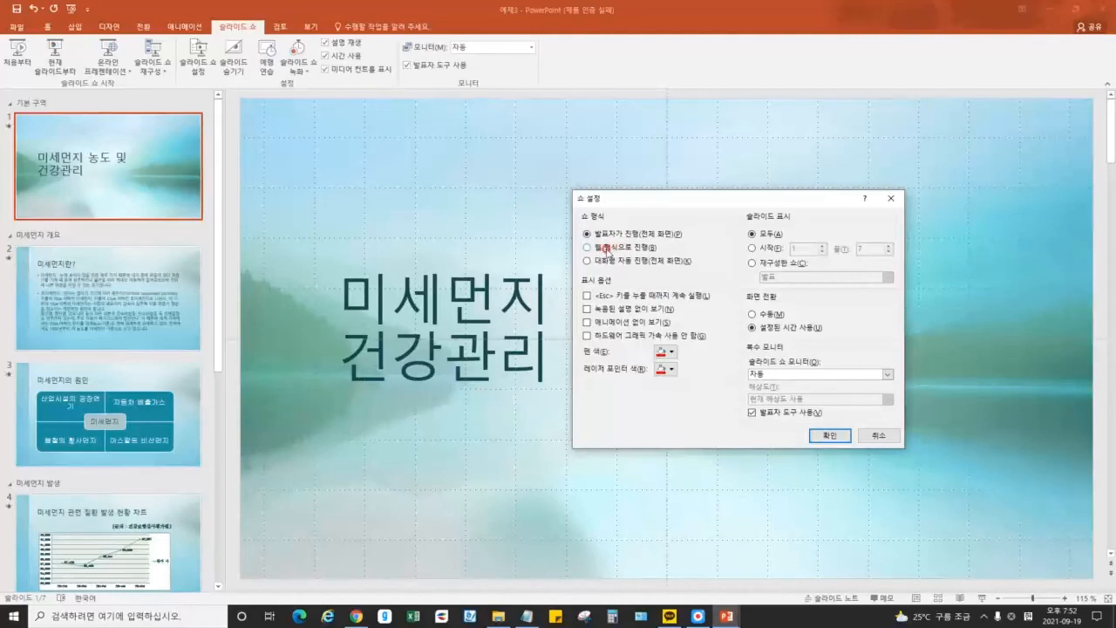
click(608, 249)
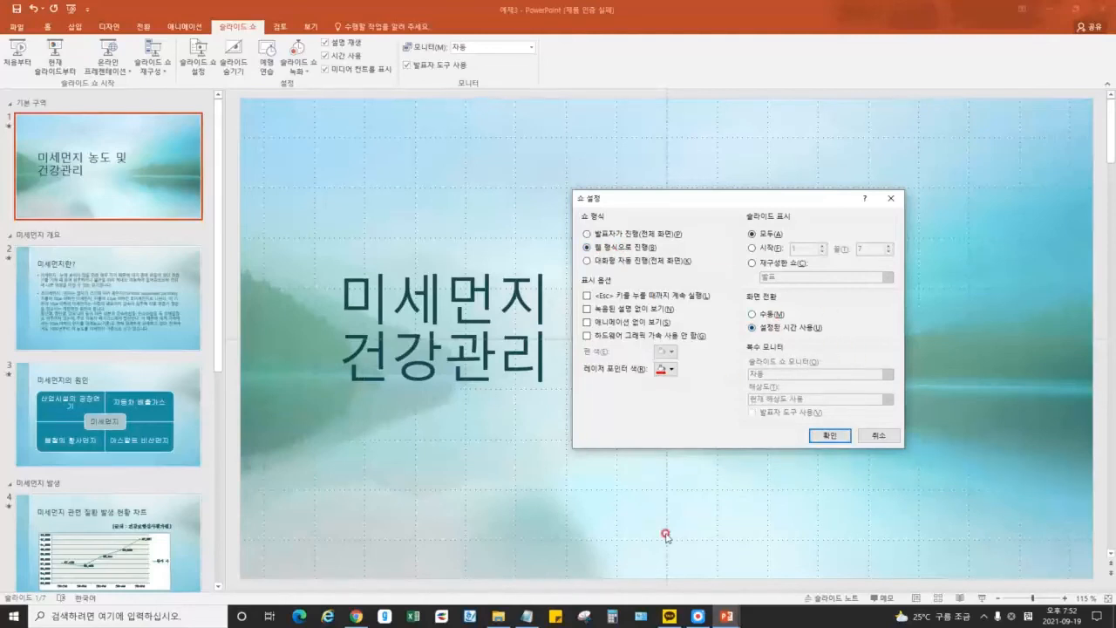
click(527, 616)
drag(487, 464, 800, 464)
click(856, 245)
click(837, 51)
click(769, 315)
click(827, 436)
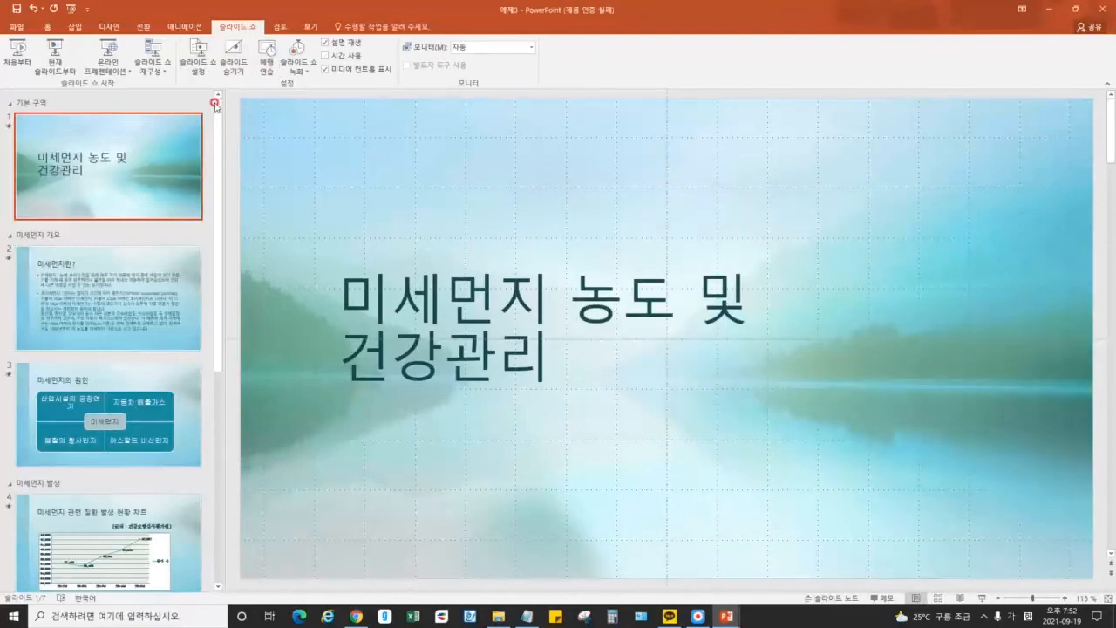
Run the slide show in its window from the beginning and advance manually to slide 5
key(F5)
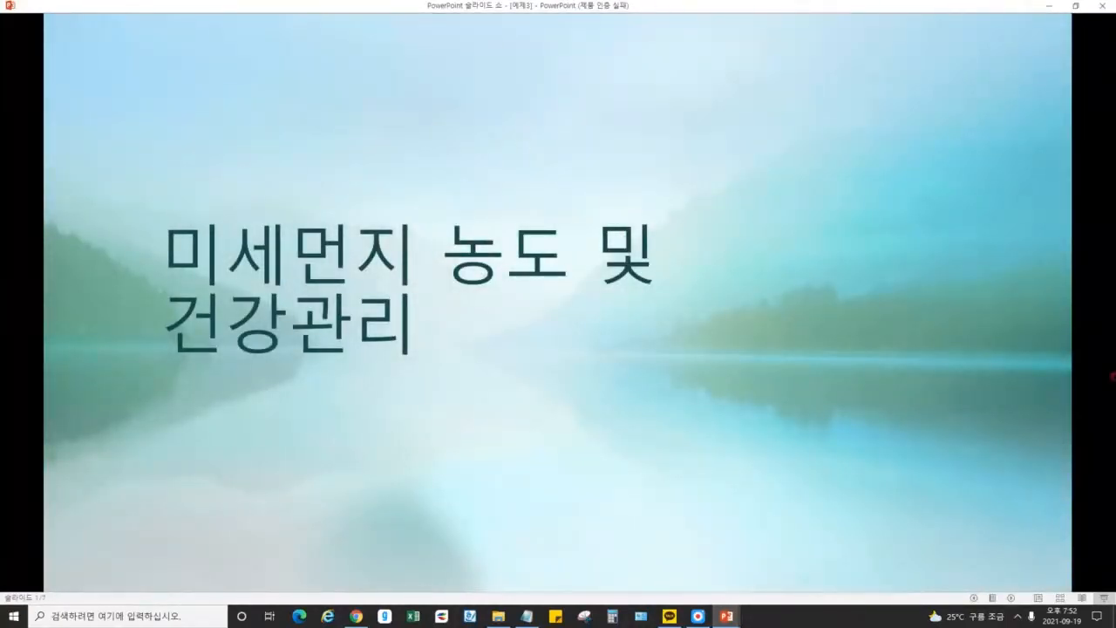
click(700, 620)
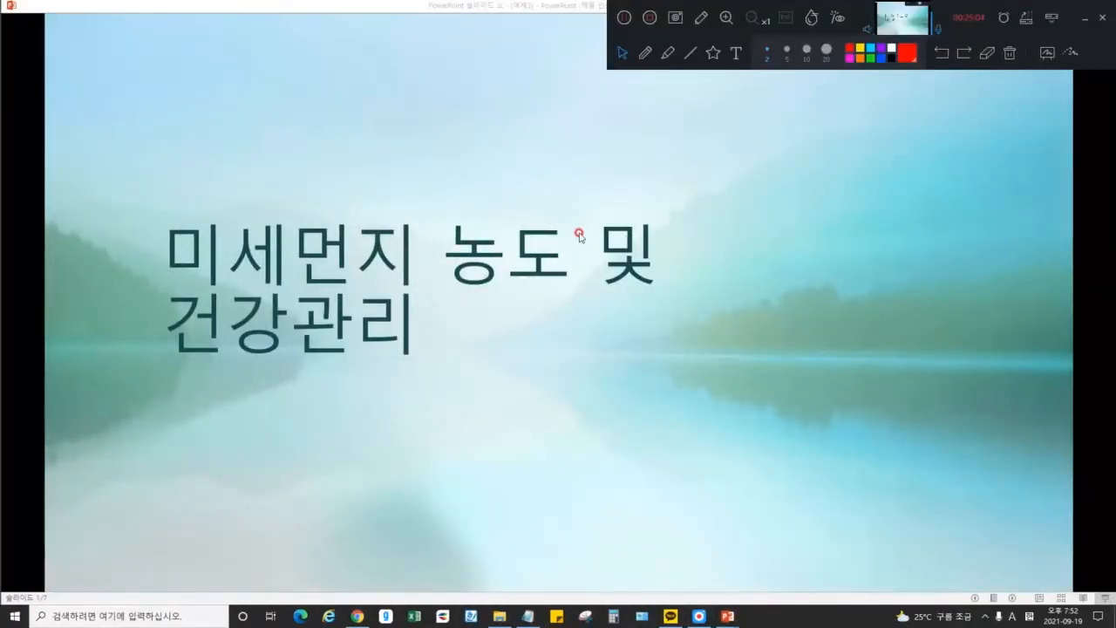
click(535, 312)
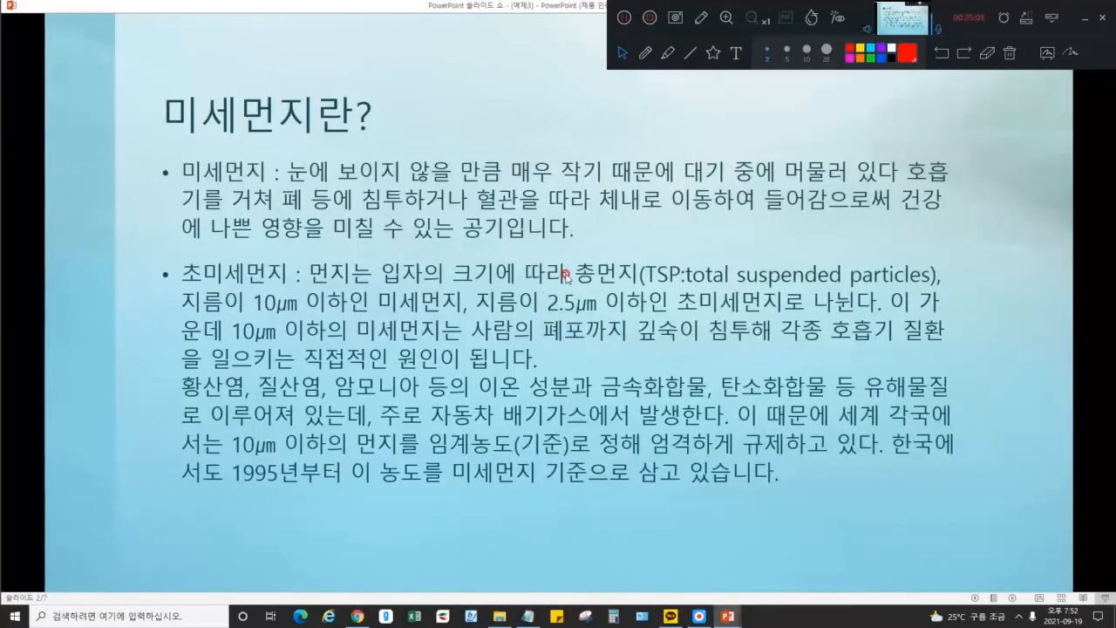
click(565, 274)
click(566, 275)
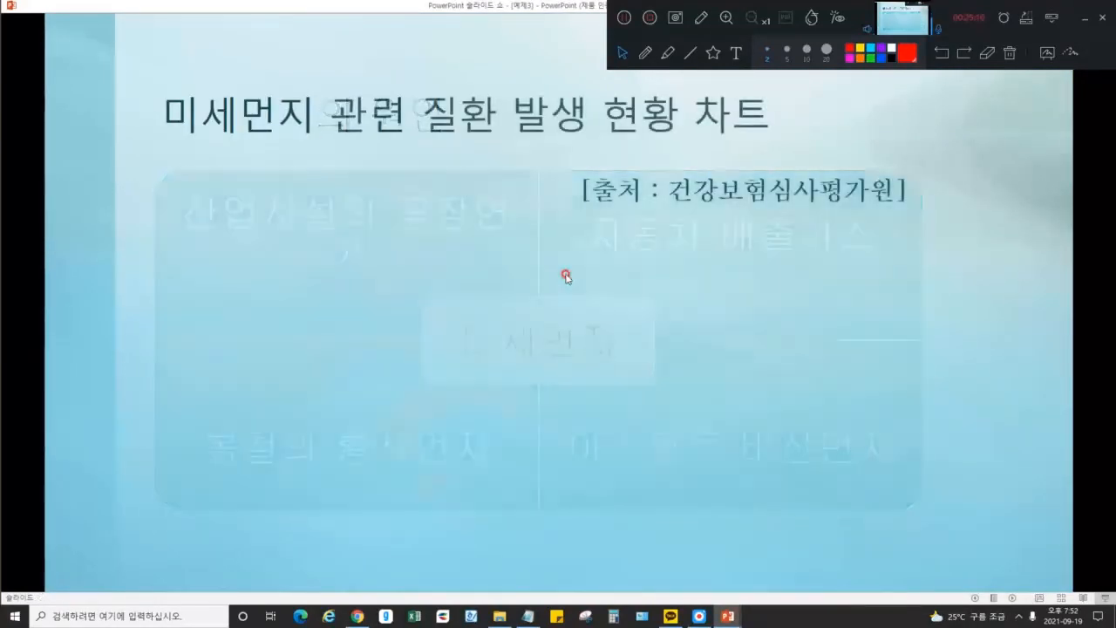
click(566, 275)
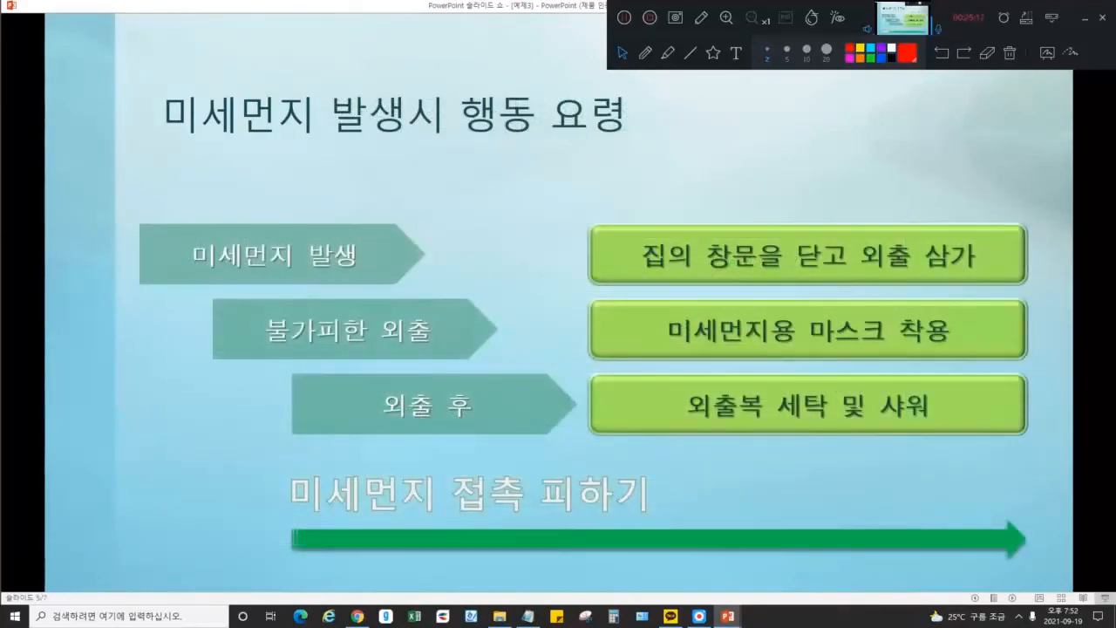